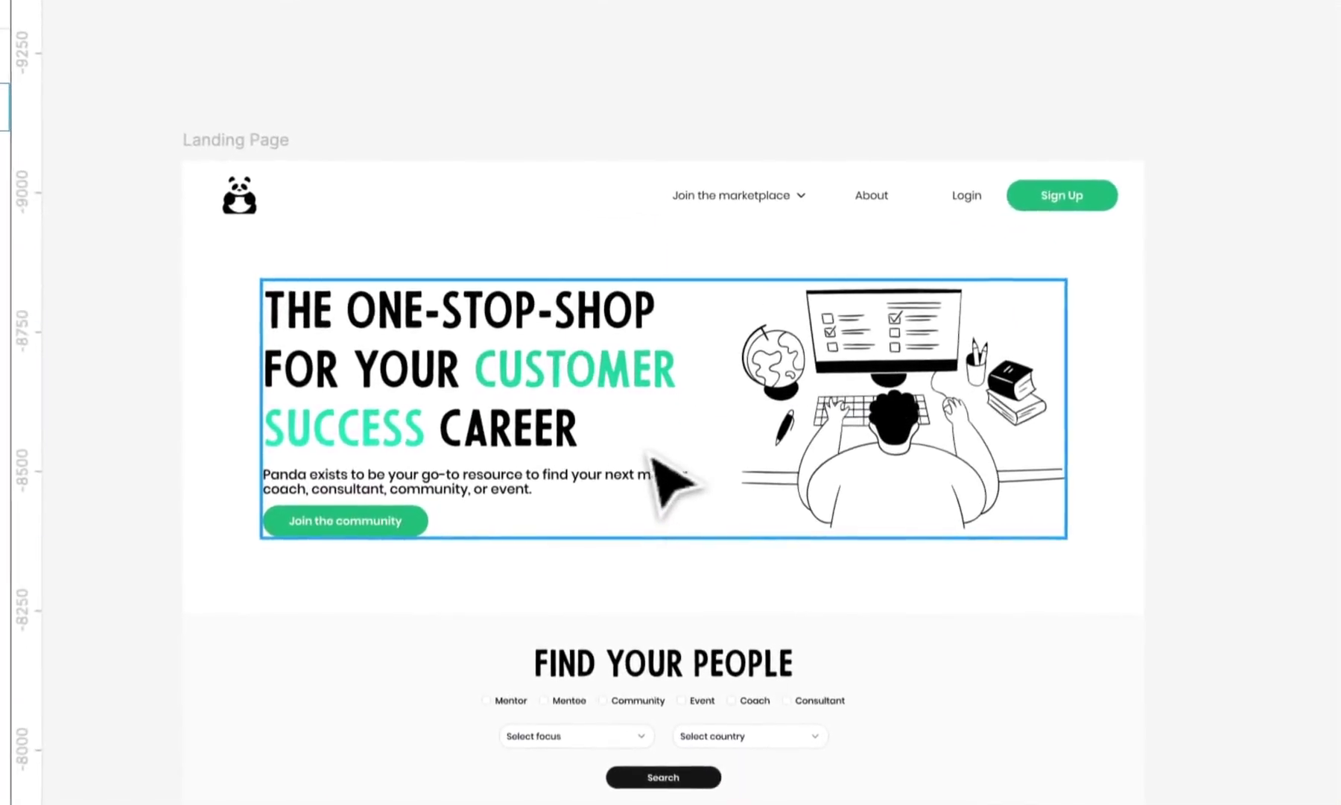
Step: Copy the landing page's Hero frame for import by running the Figma to HTML with Framer plugin on it
left_click(653, 460)
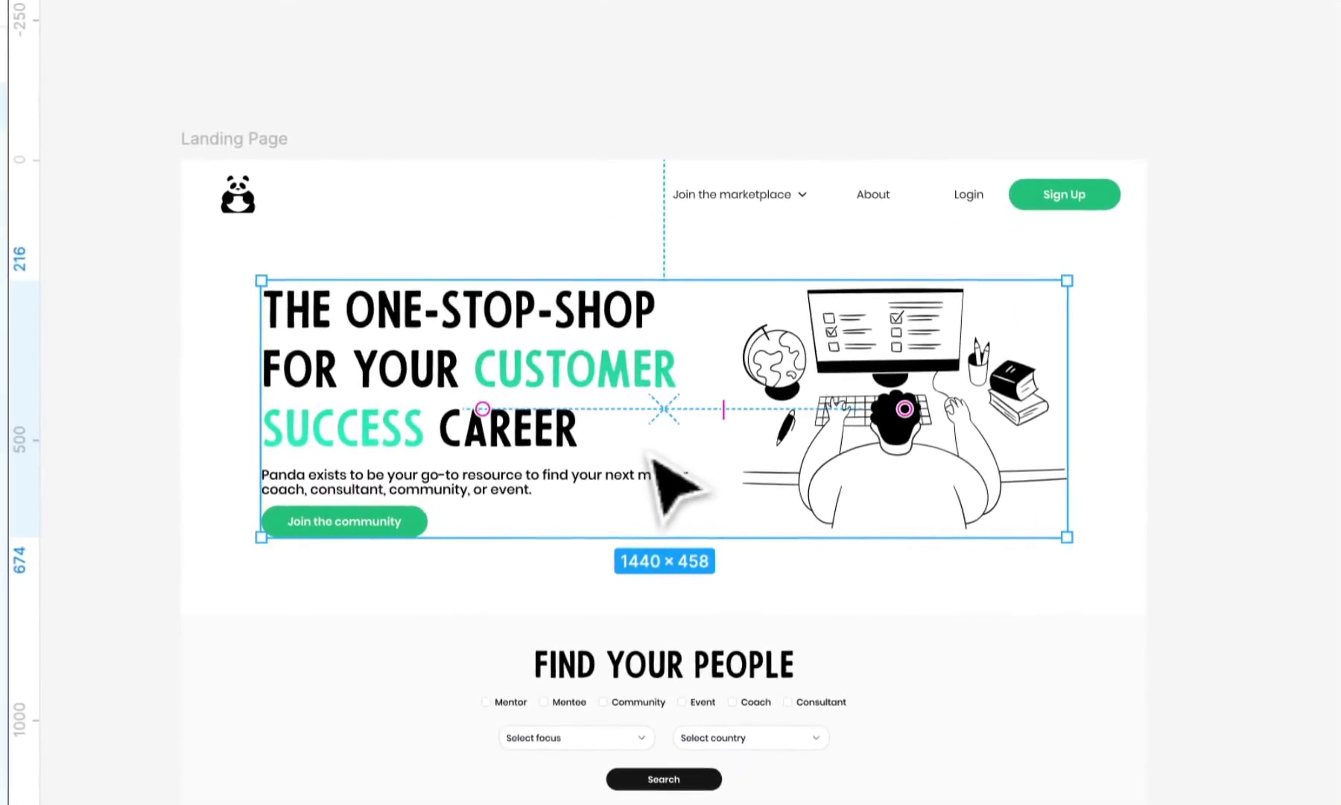
double_click(650, 455)
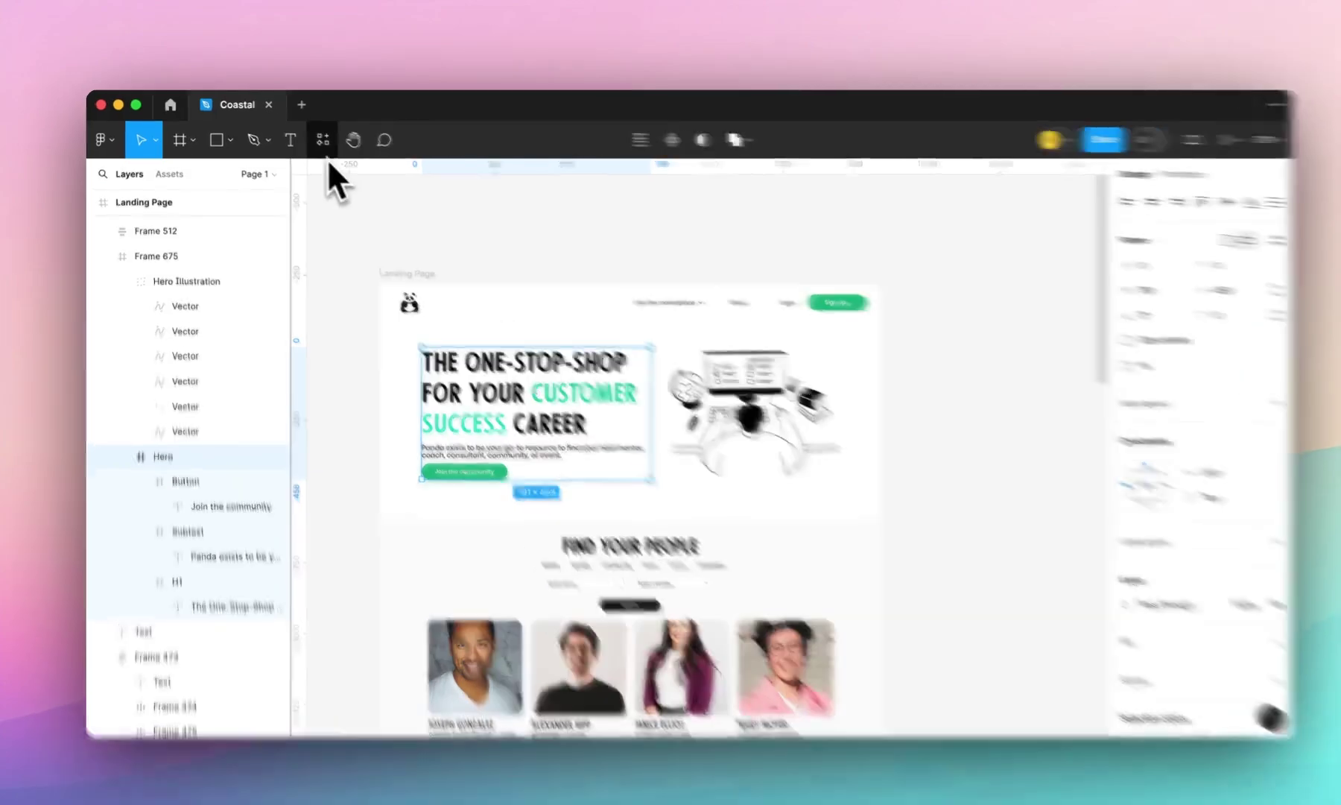
left_click(317, 138)
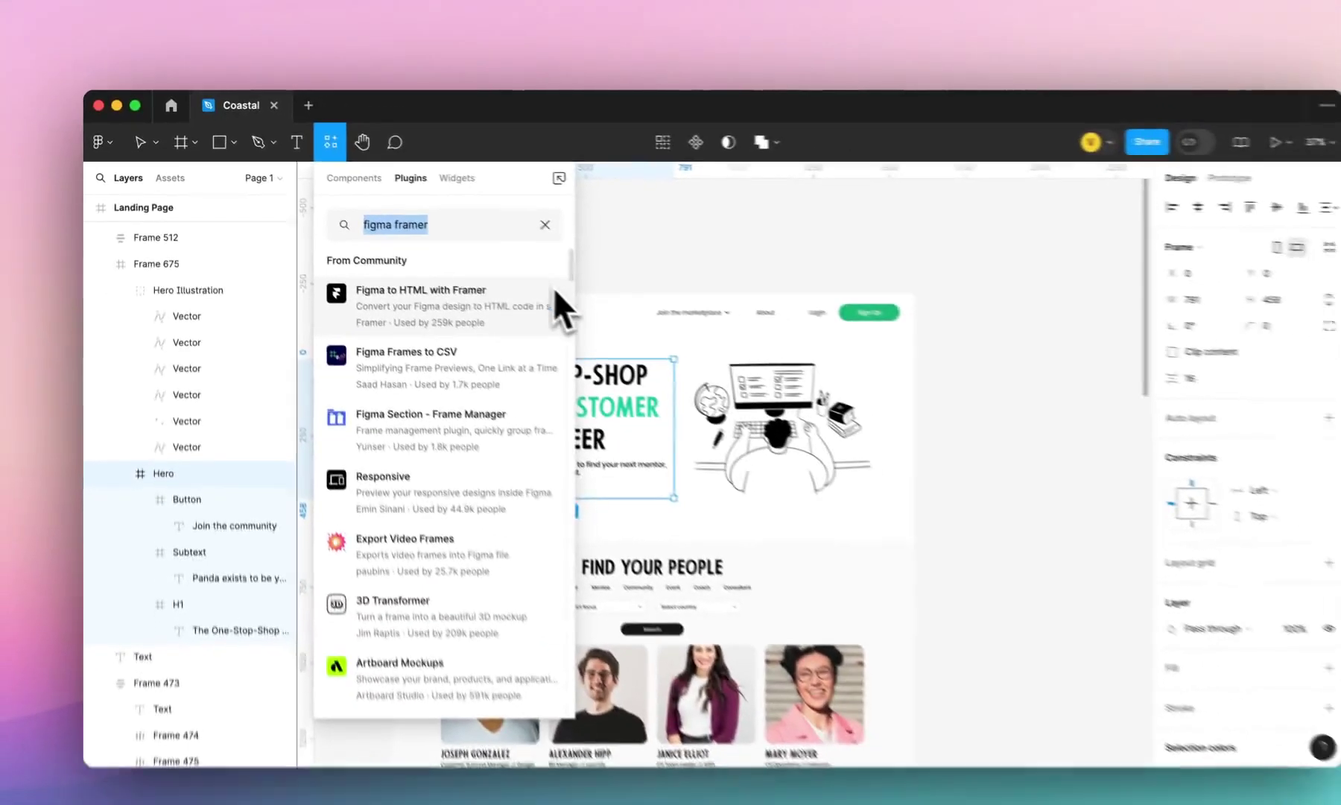
mouse_move(799, 402)
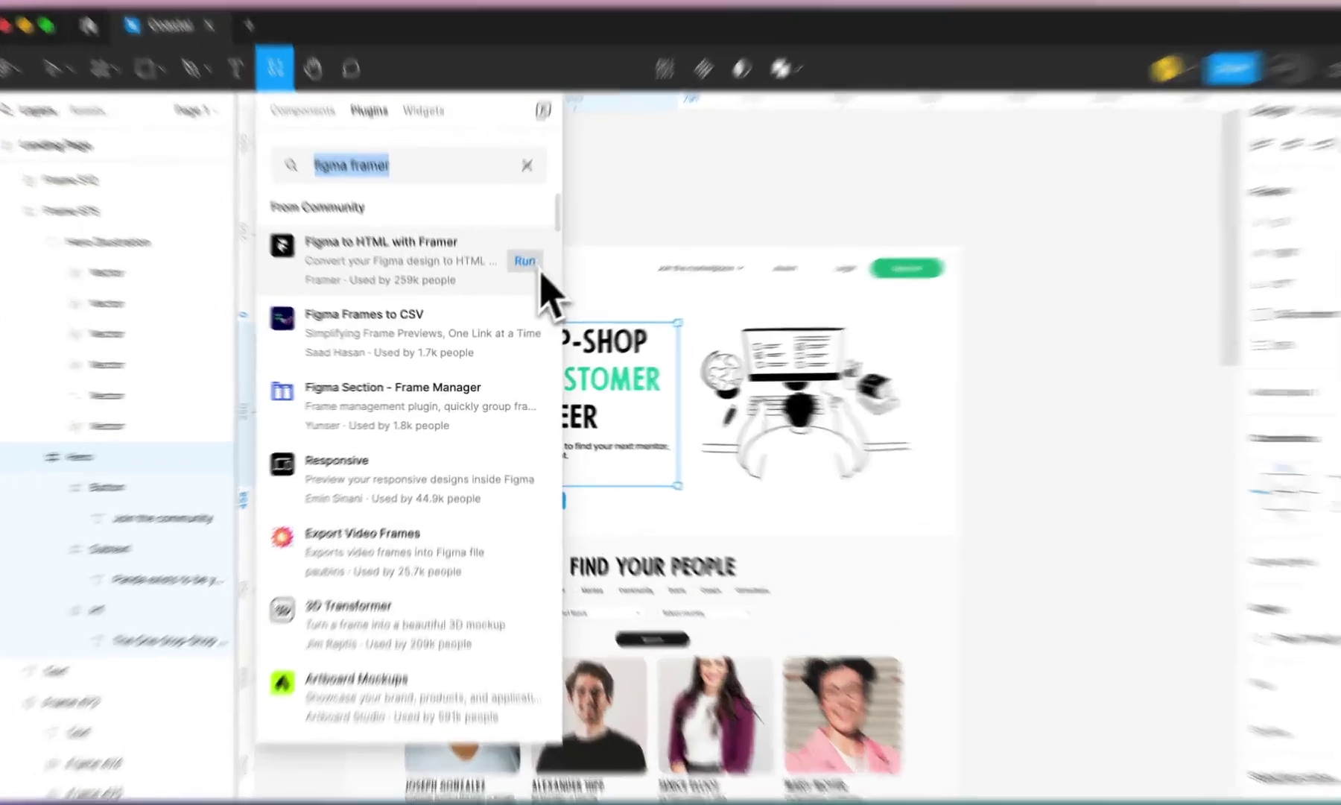
left_click(512, 288)
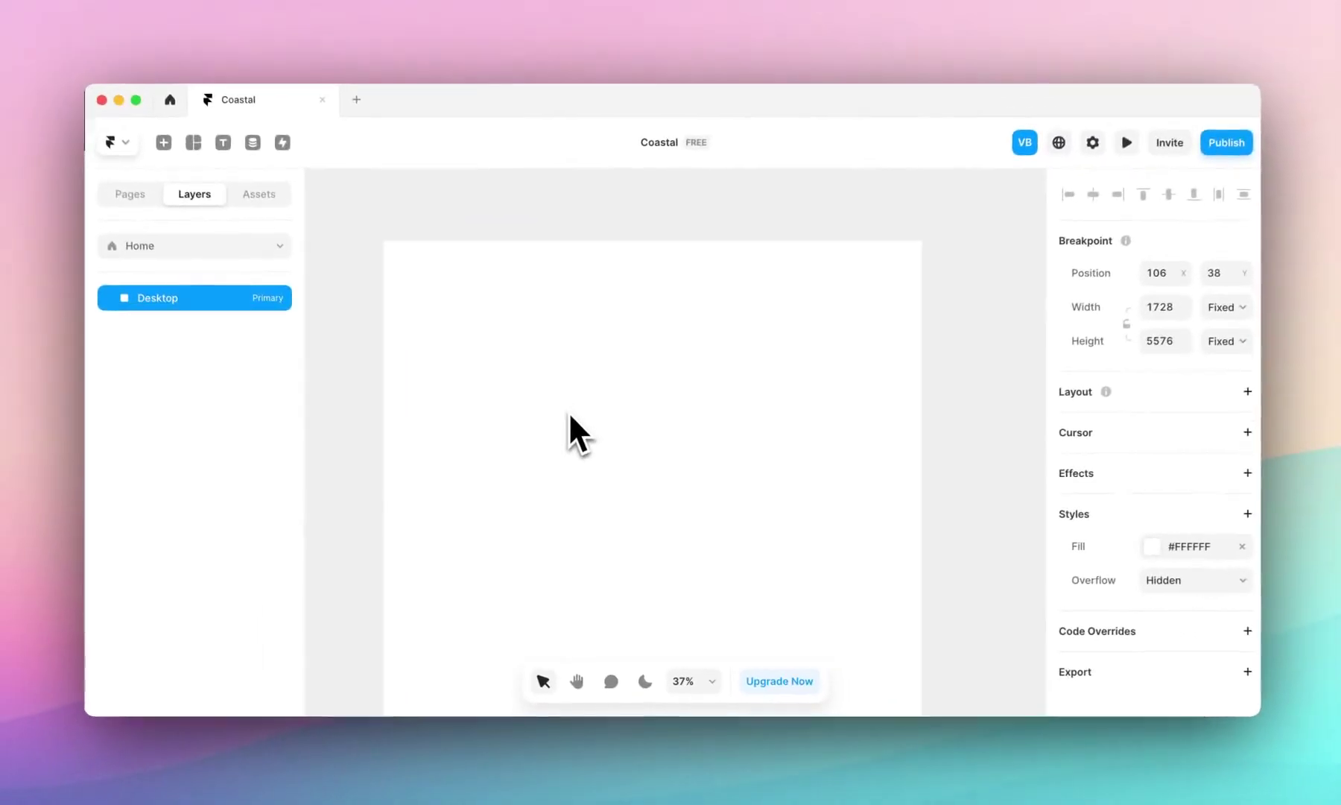
Step: Switch to Framer, paste the copied Hero onto the Desktop page and move it to the horizontal centre, 291 from the top
left_click(992, 397)
left_click(805, 427)
key("super+v")
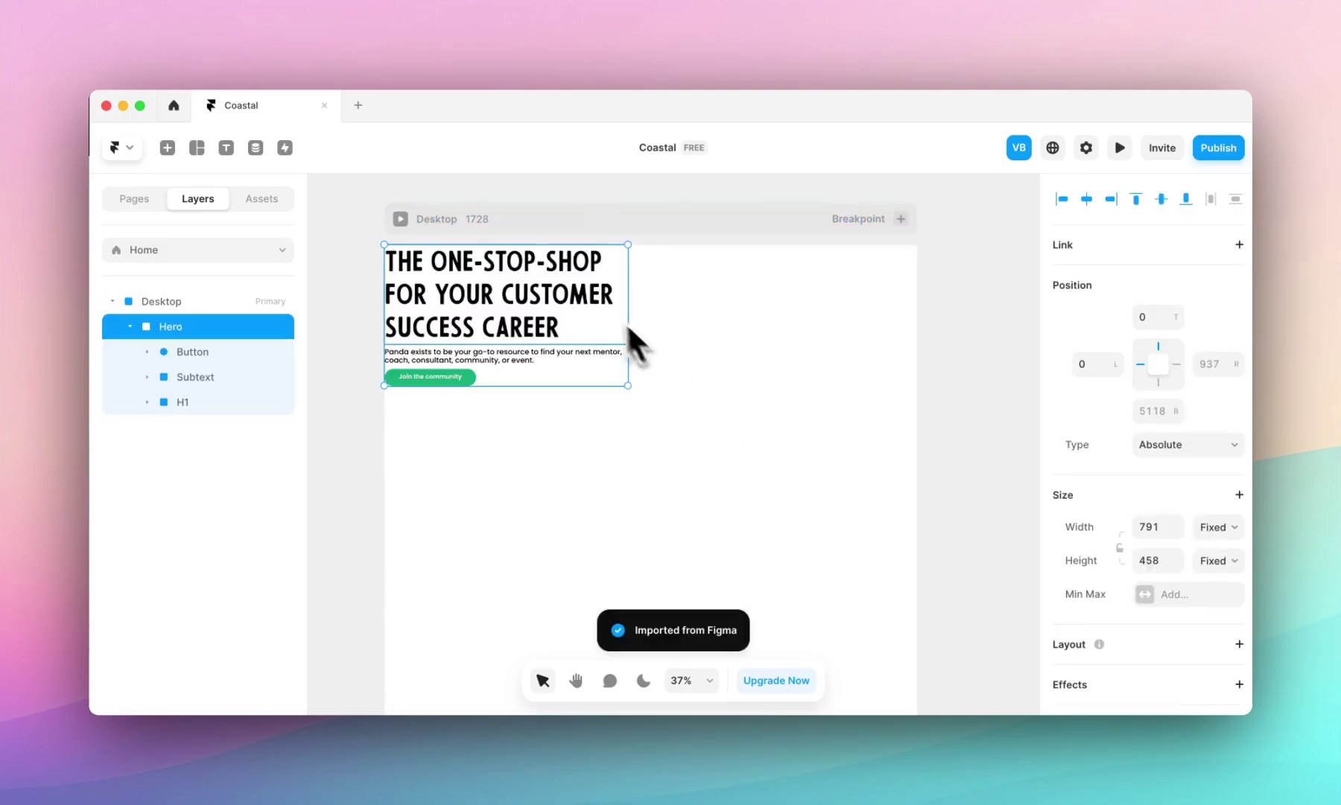
left_click(319, 352)
left_click_drag(469, 309, 619, 391)
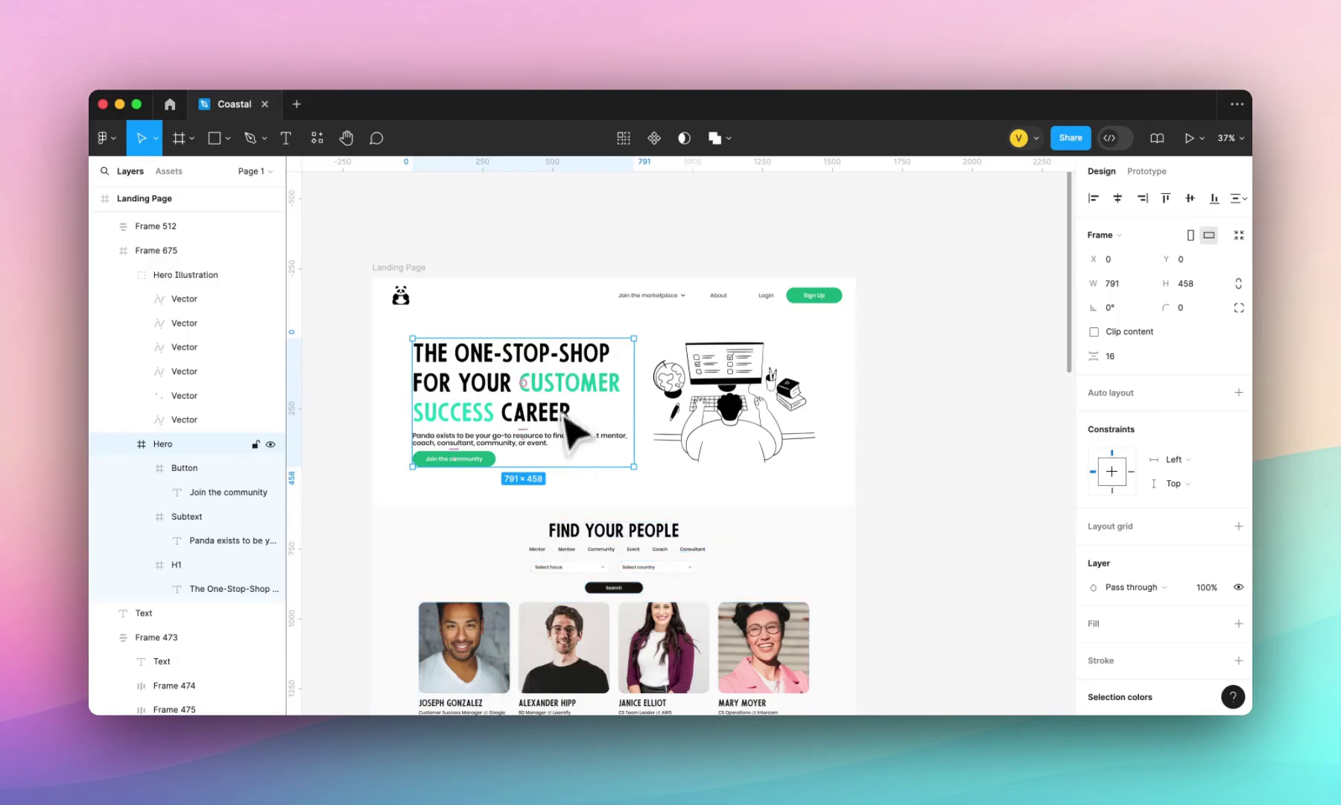
Step: Compare the original hero in Figma with the Framer import, examining the imported heading, subtext and button layers
left_click(557, 399)
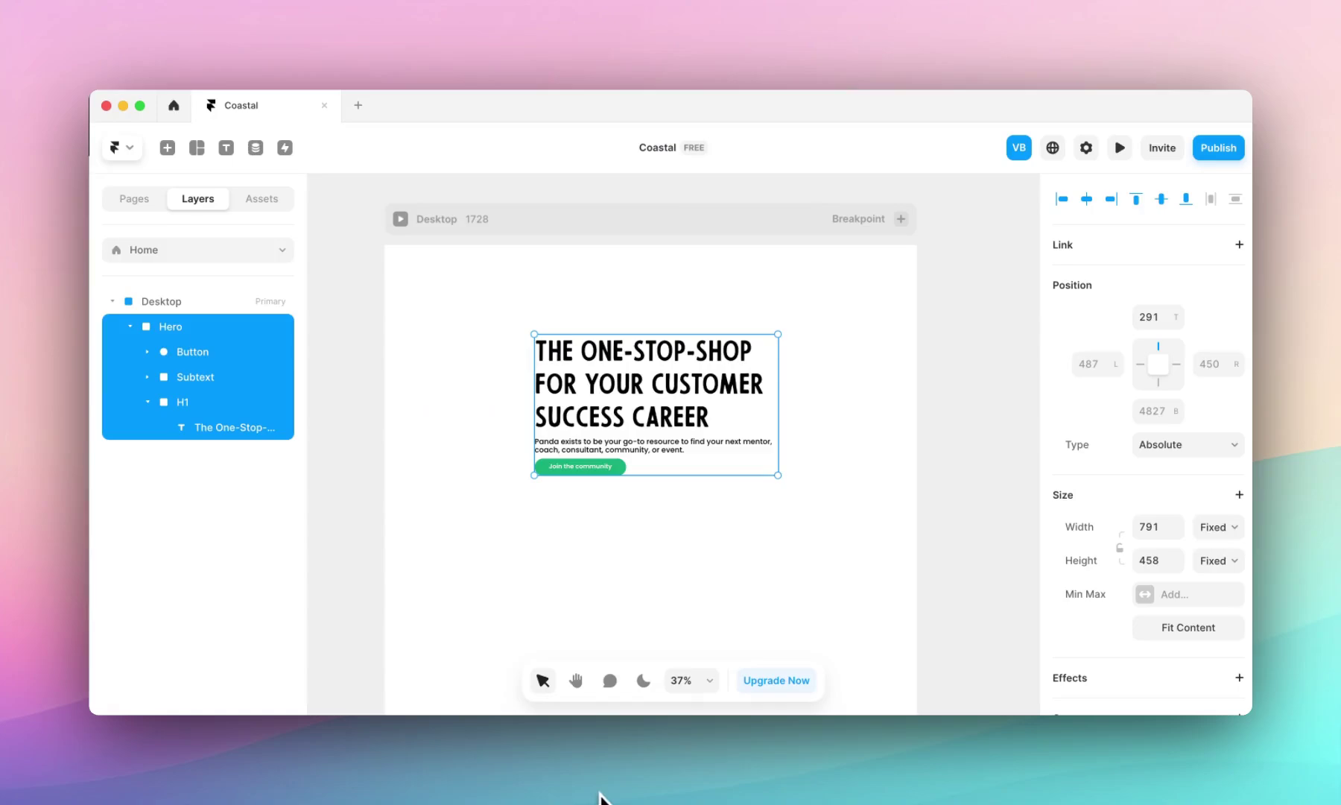
left_click(801, 406)
left_click(722, 401)
double_click(655, 383)
left_click(652, 386)
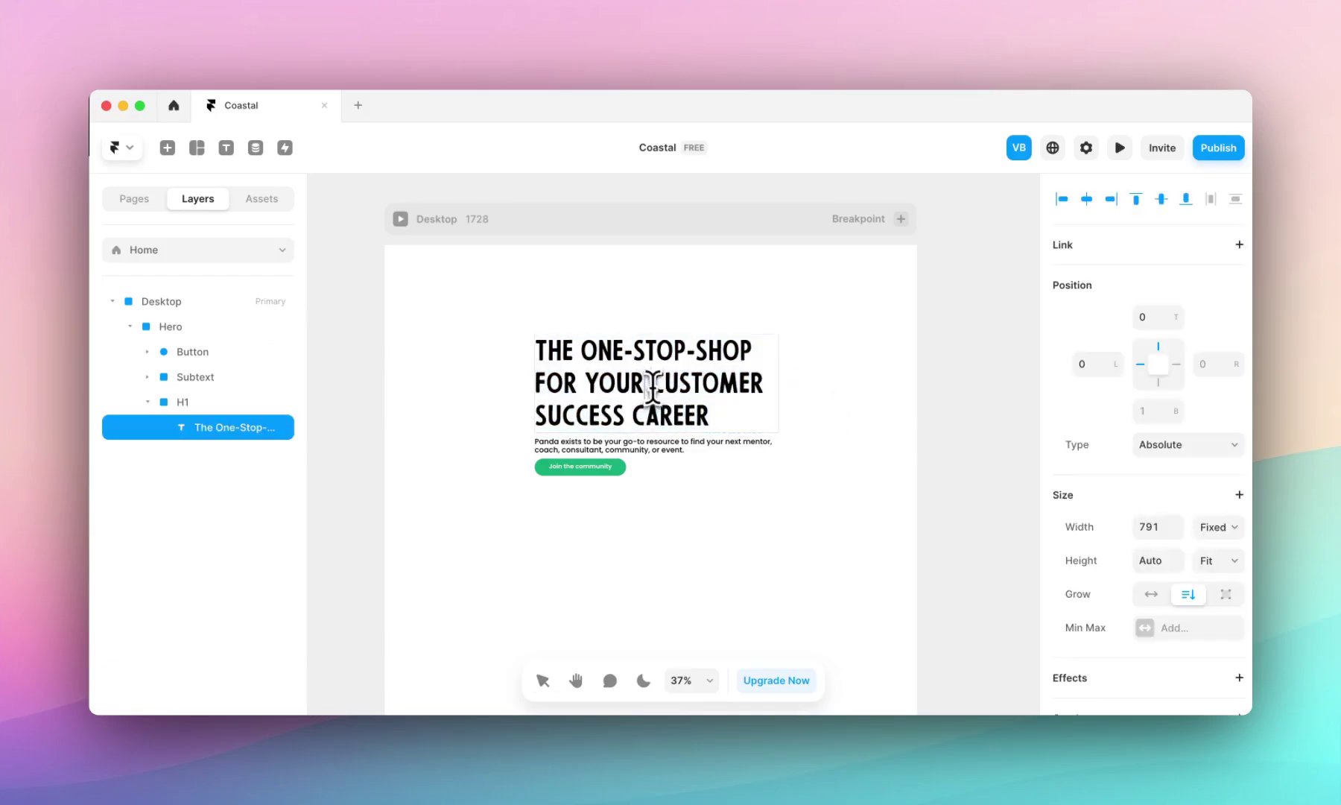
left_click_drag(653, 386, 622, 415)
key("Escape")
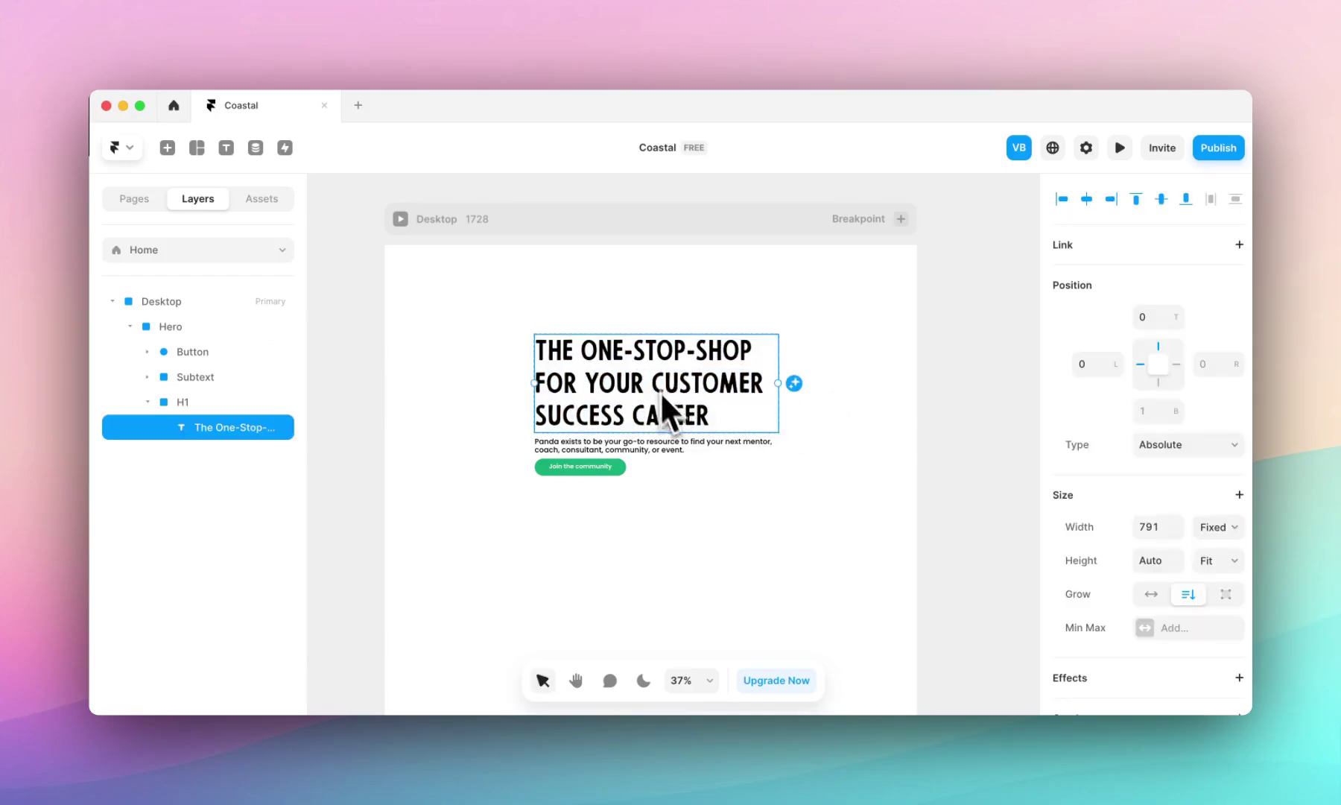
left_click(675, 451)
left_click(610, 474)
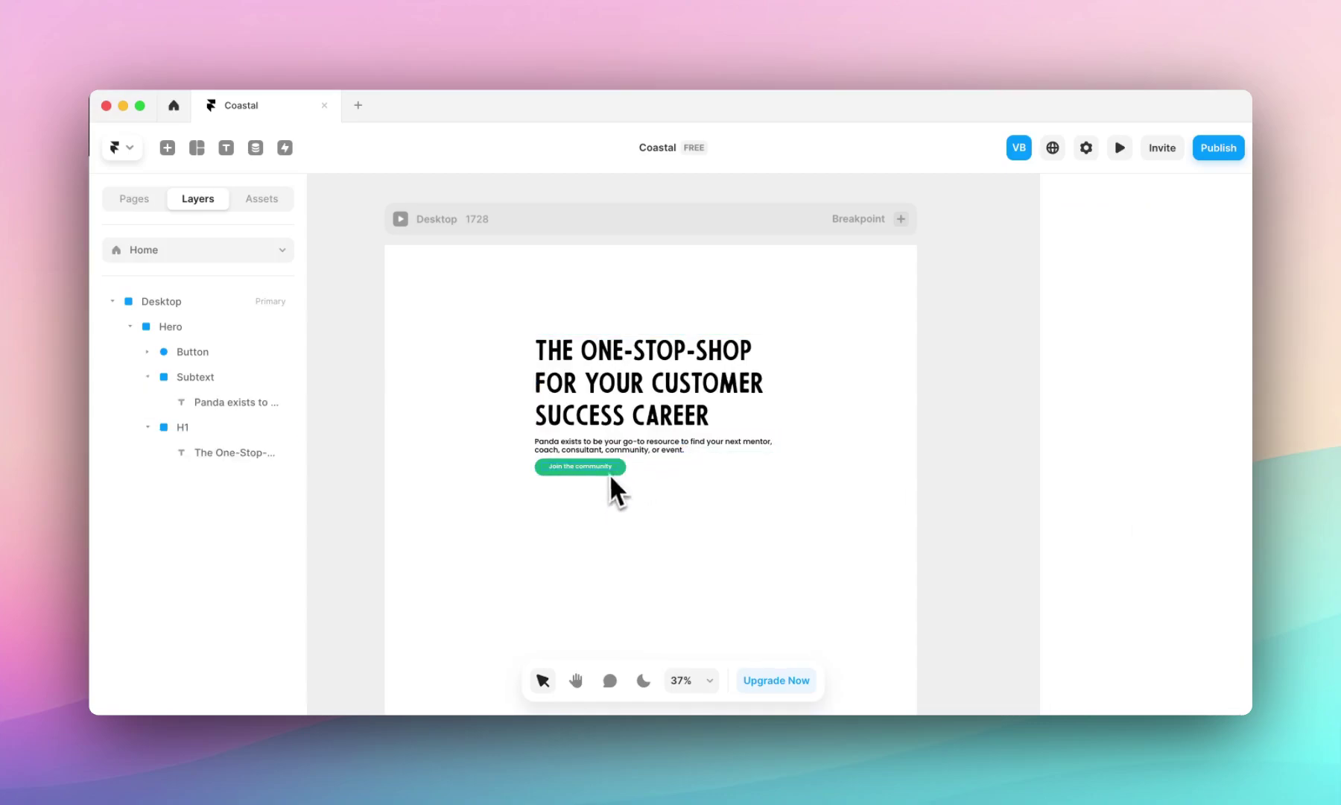
Step: Try to move the heading text out of the hero and to narrow it, undoing both changes
left_click(652, 428)
left_click_drag(652, 428, 753, 406)
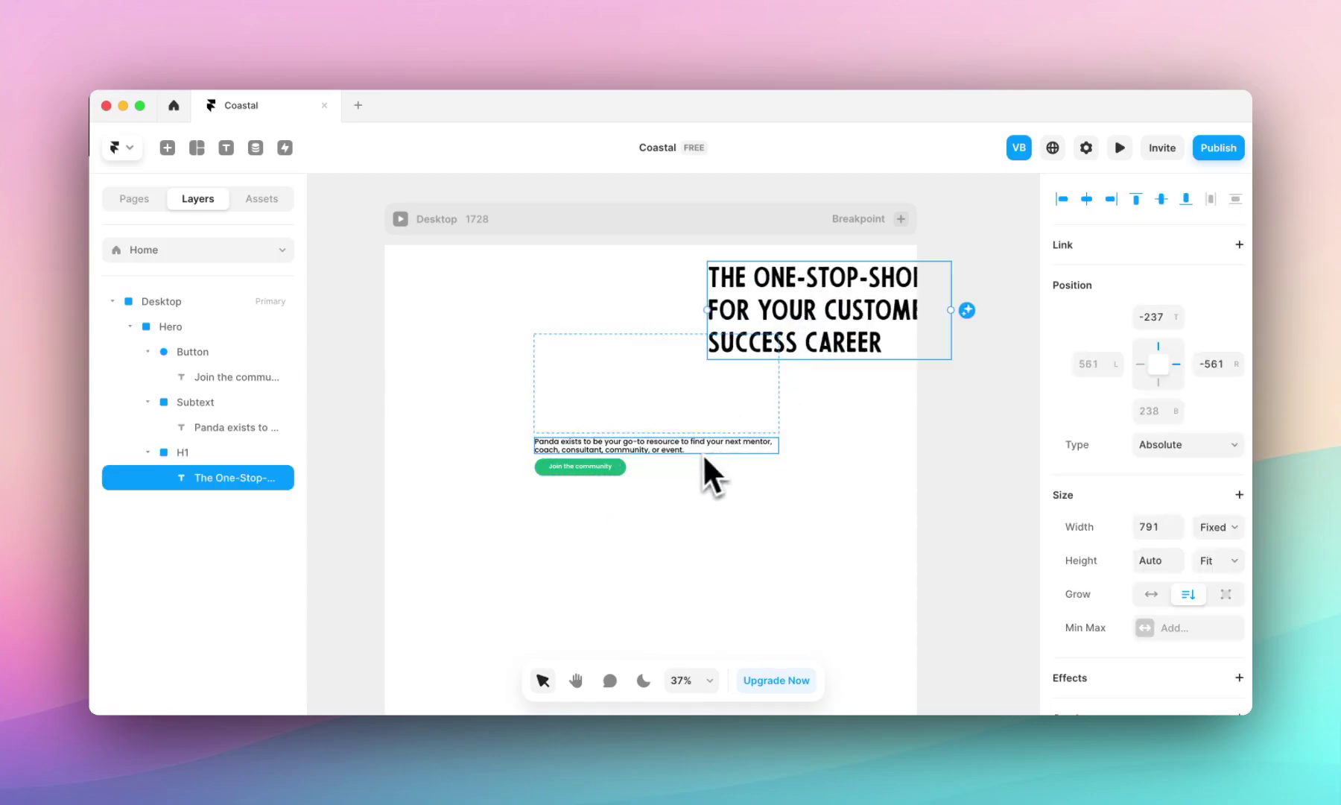
key("ctrl+z")
left_click(680, 449)
left_click(764, 387)
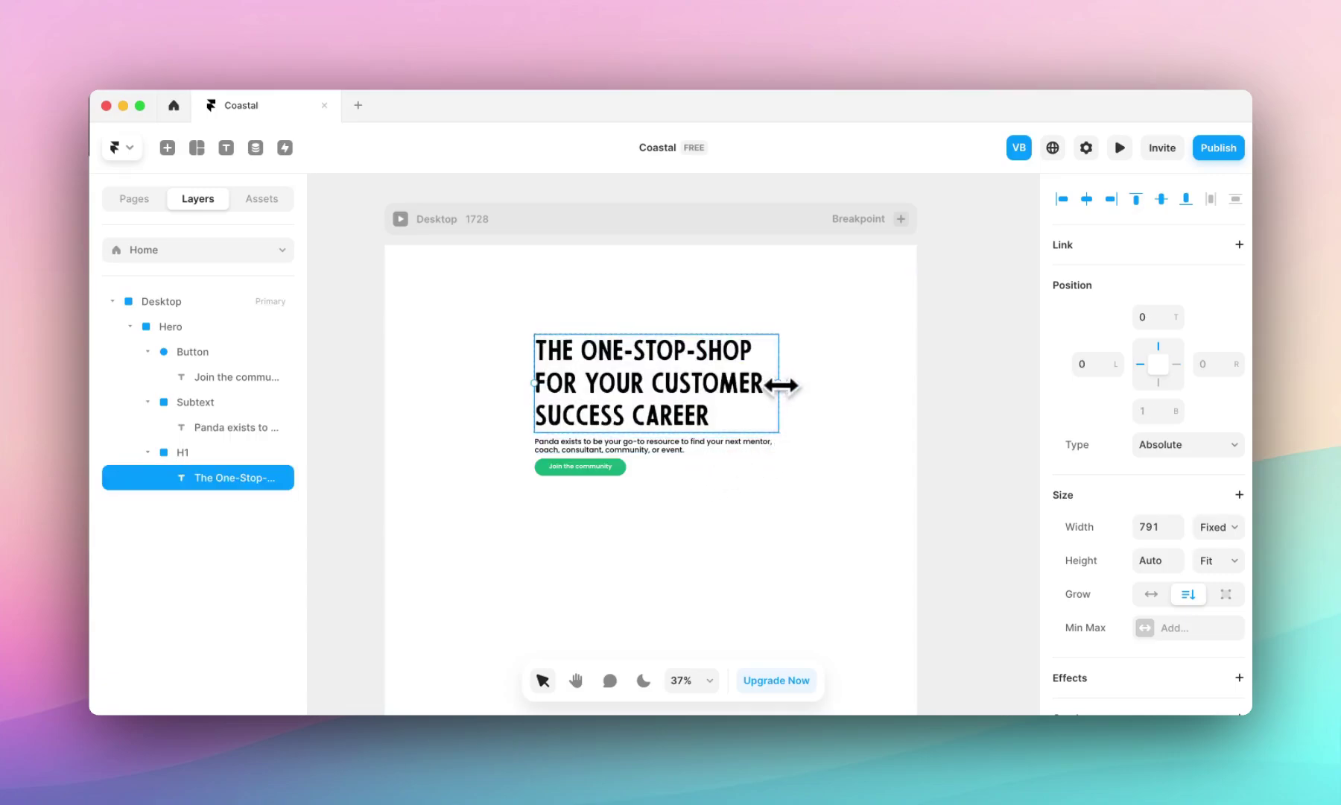
left_click_drag(781, 385, 727, 385)
key("ctrl+z")
Step: Add a vertical stack layout to the imported Hero frame and align its contents left
left_click(185, 457)
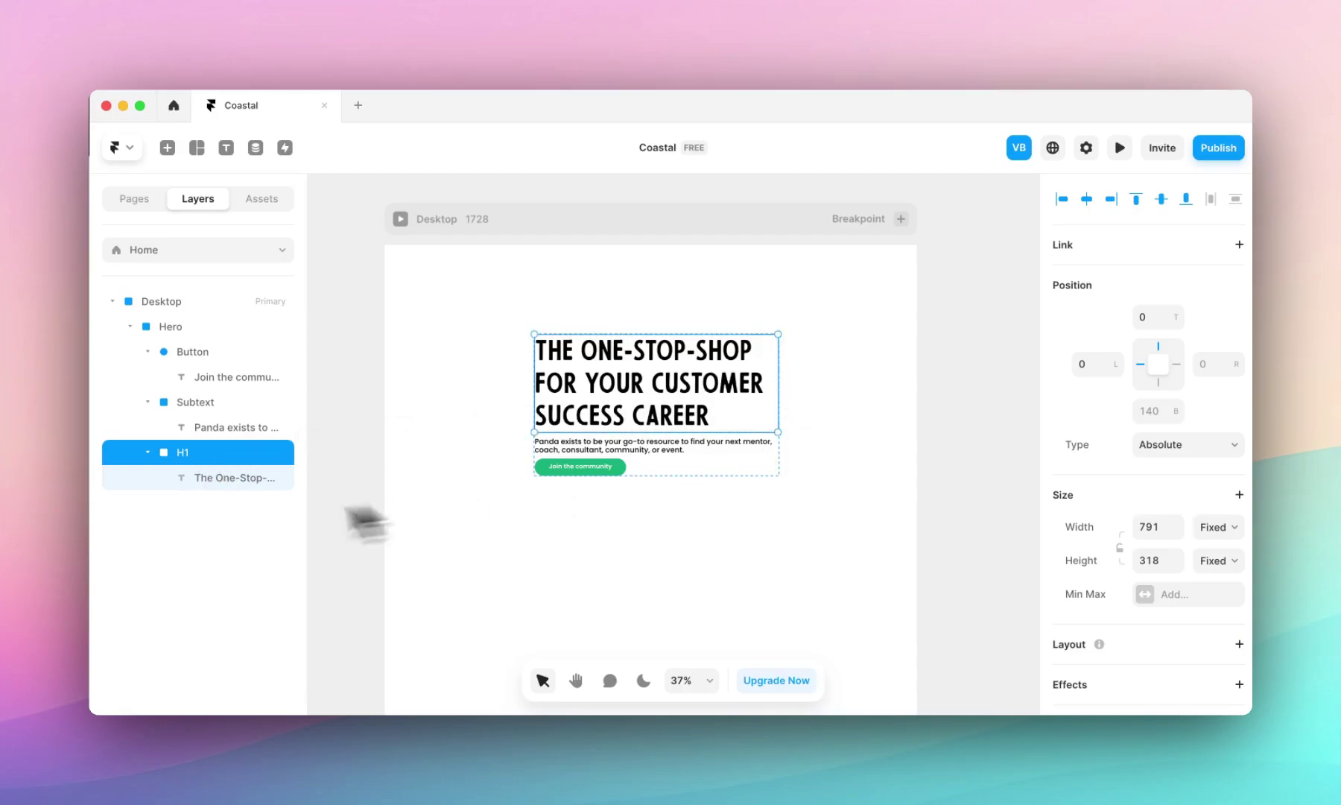
scroll(1147, 641, "down", 2)
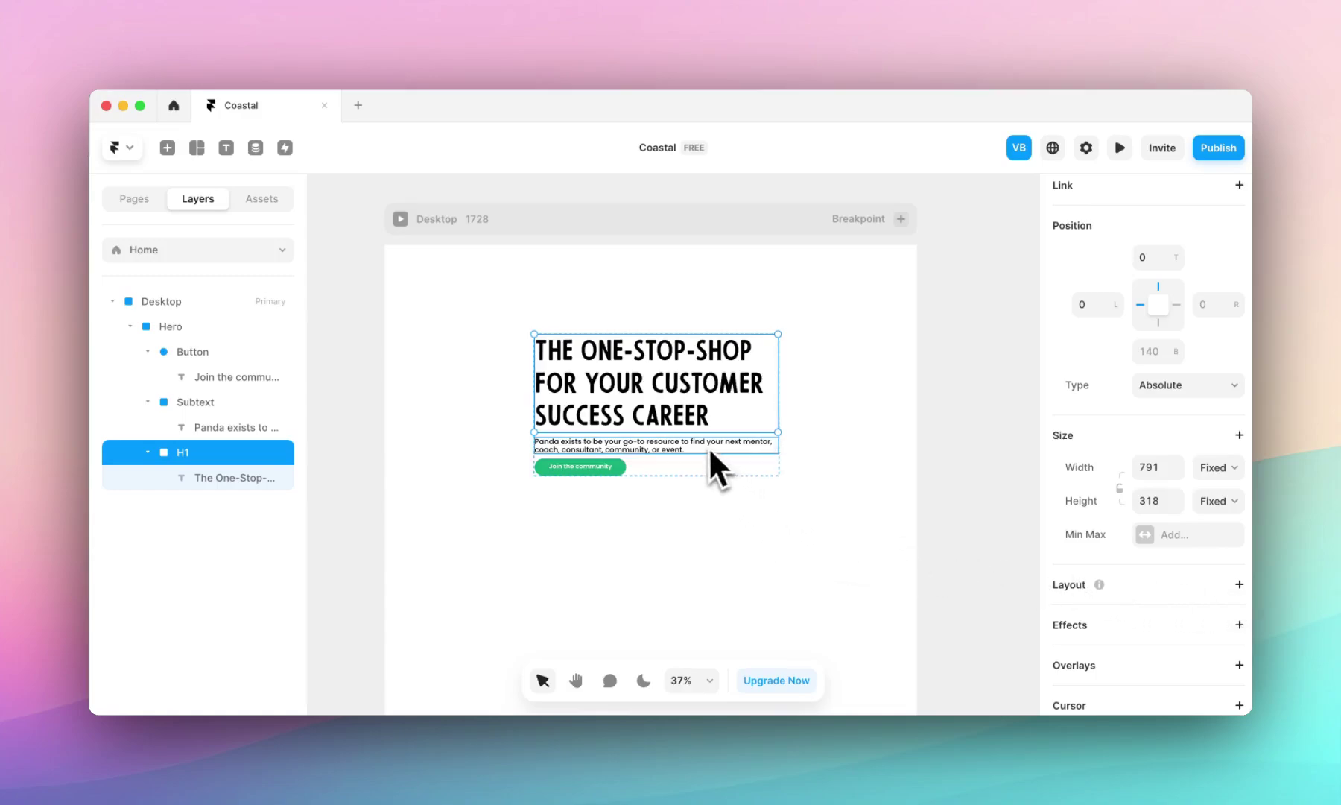
left_click(800, 485)
left_click(179, 328)
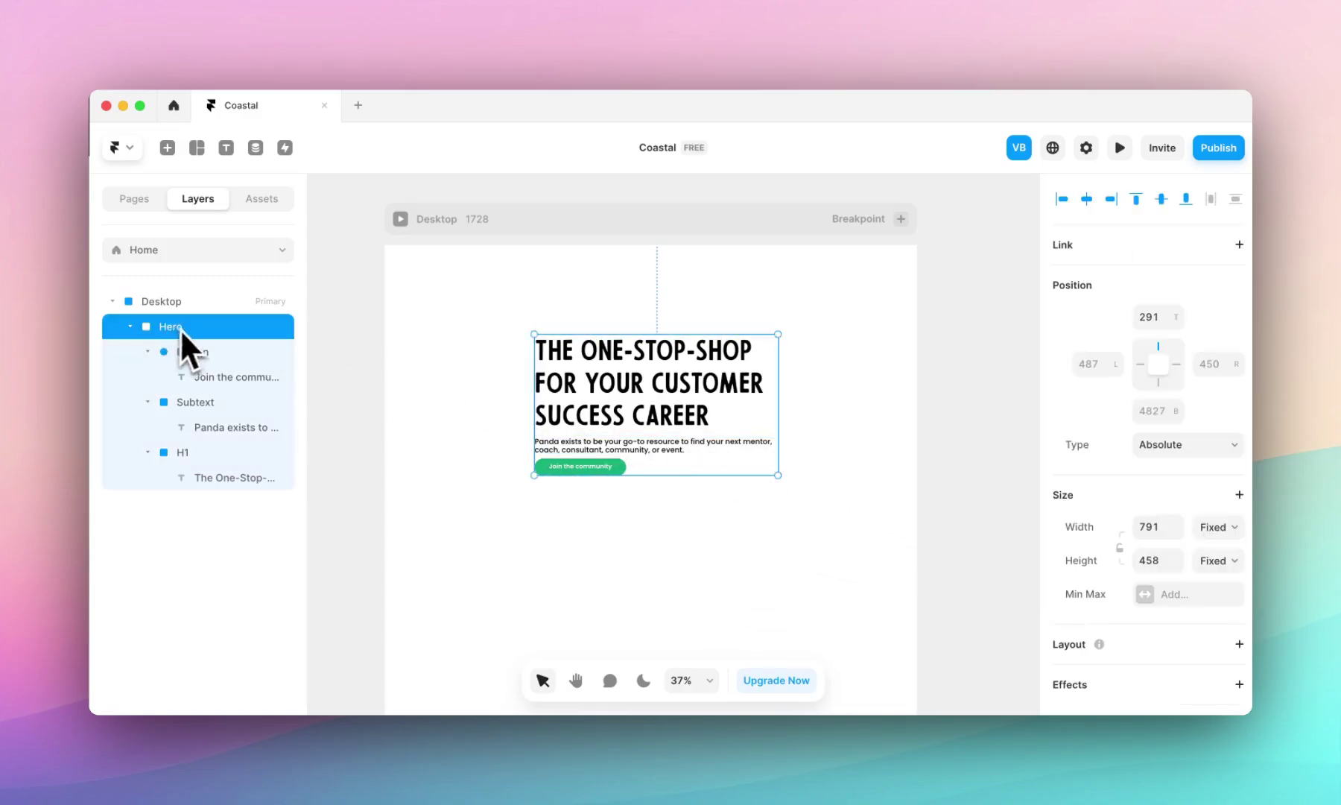
left_click(1239, 644)
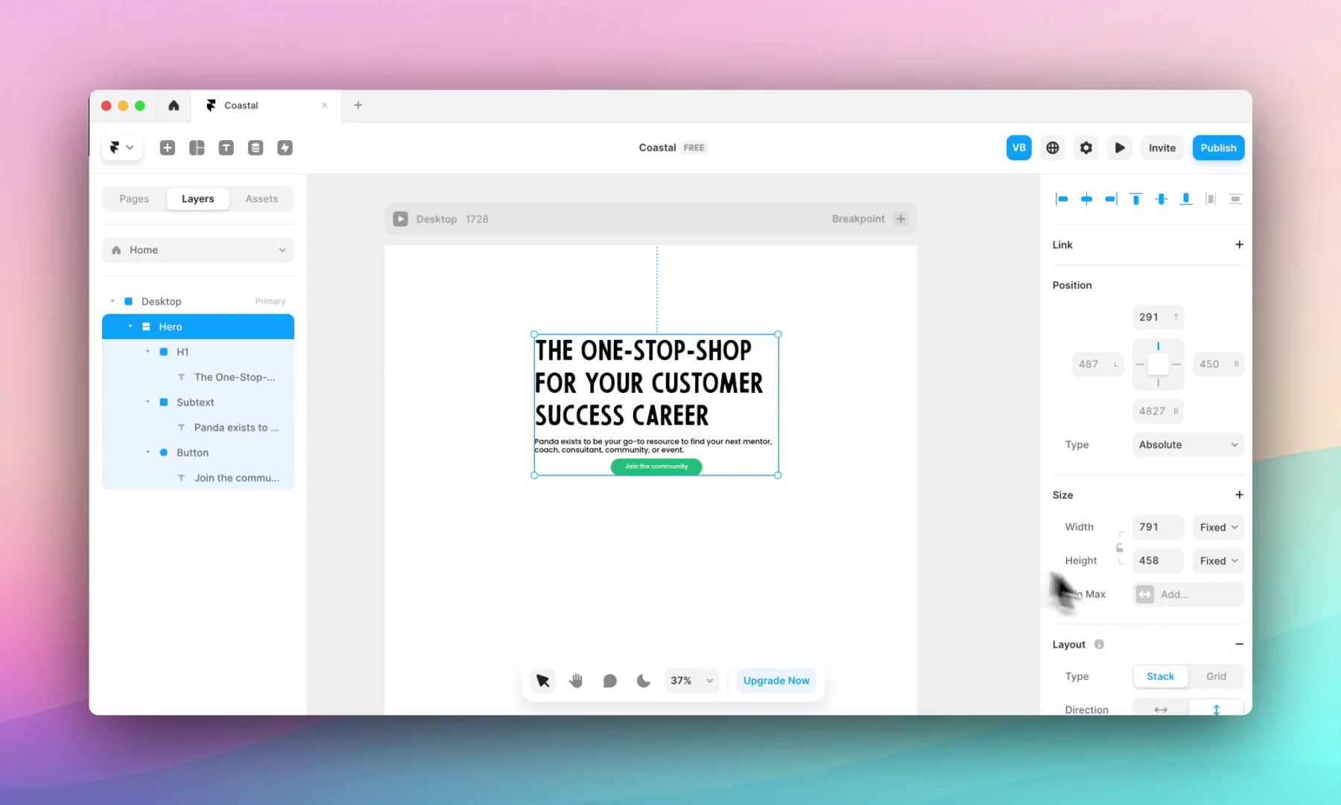
scroll(1131, 693, "down", 3)
left_click(1151, 658)
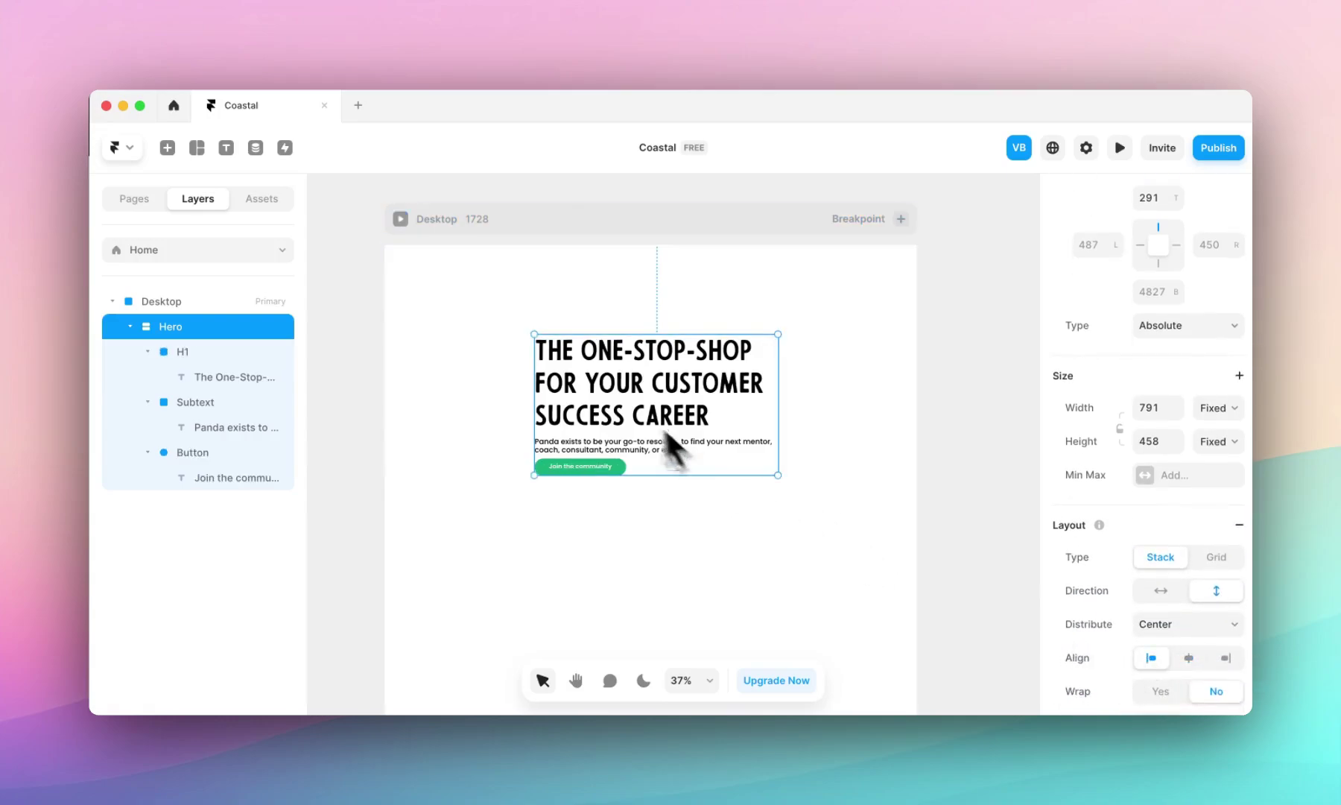
Step: Add a stack layout to the H1 frame and check the properties of the subtext layer
left_click(622, 397)
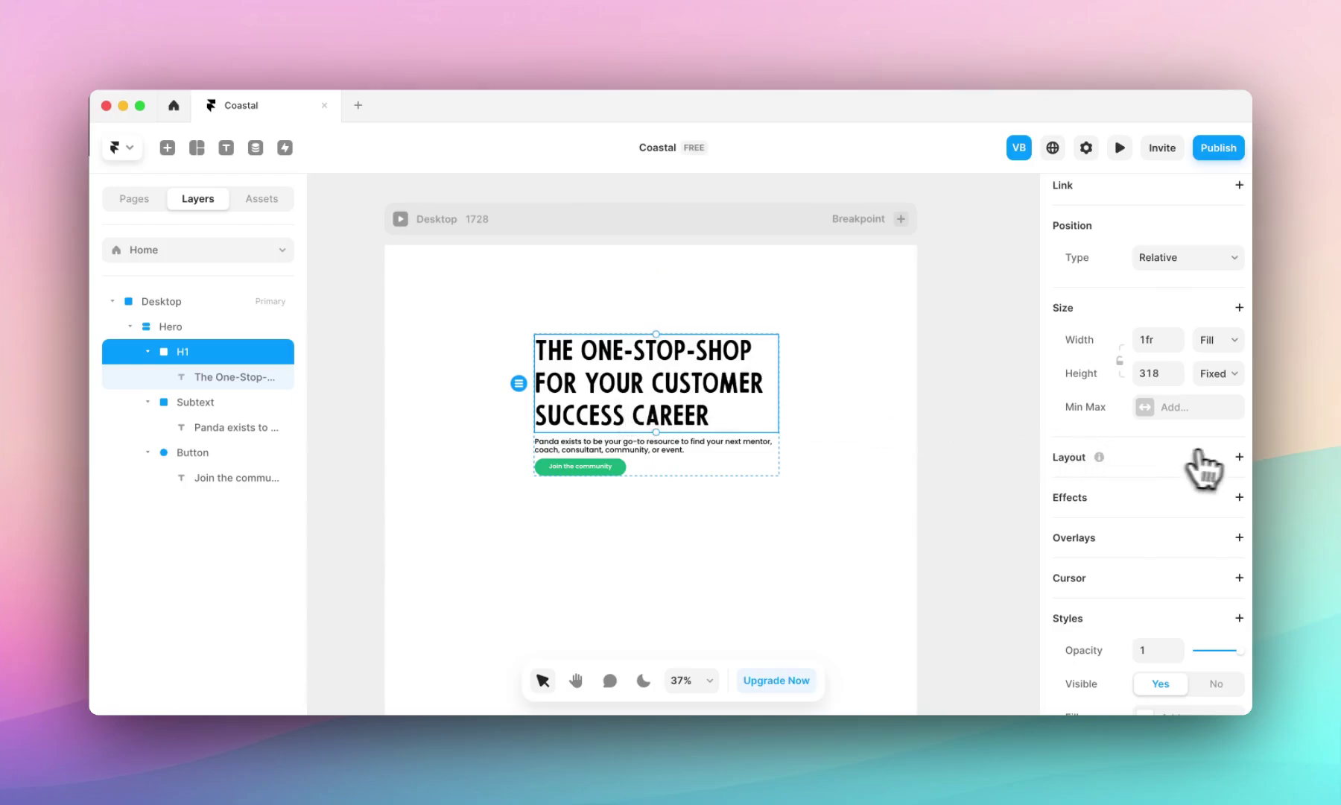
left_click(1240, 458)
left_click(656, 449)
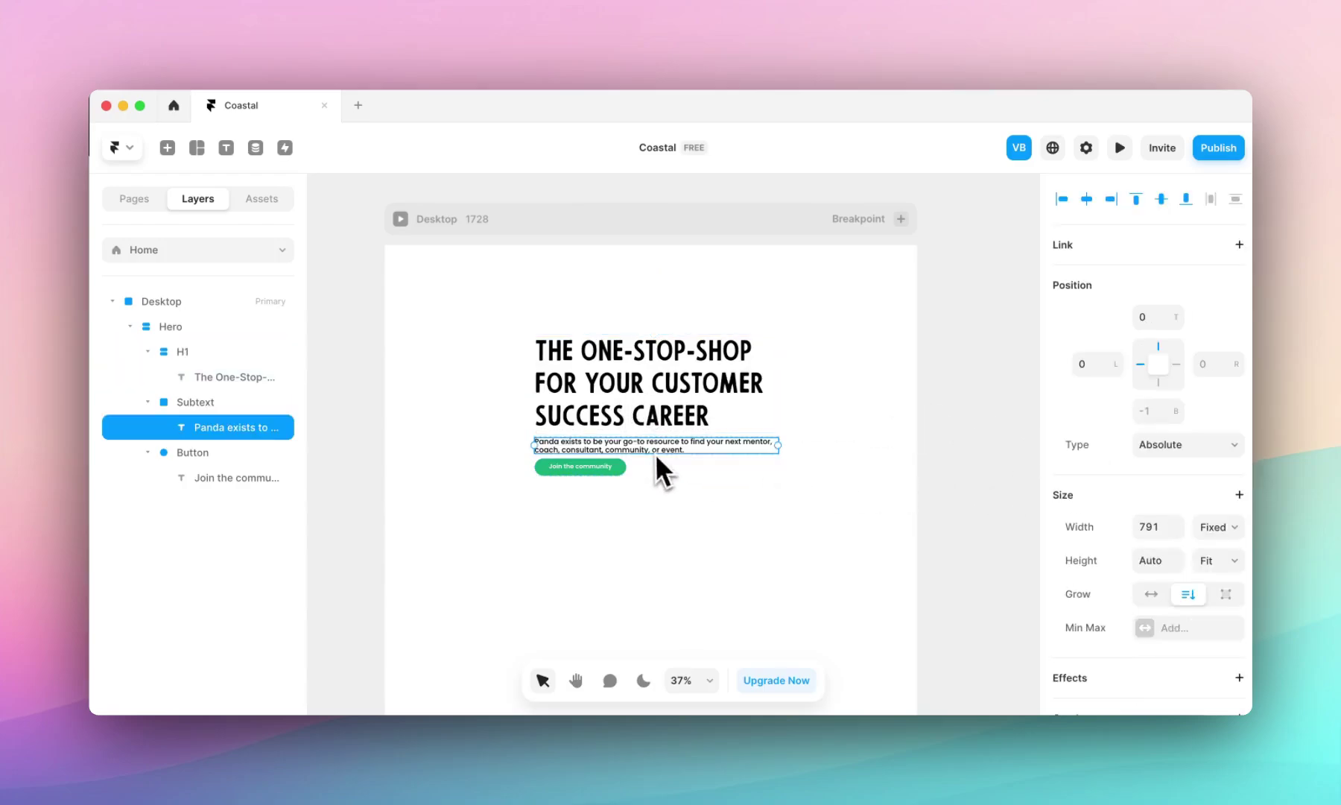
scroll(1238, 536, "down", 3)
key("Escape")
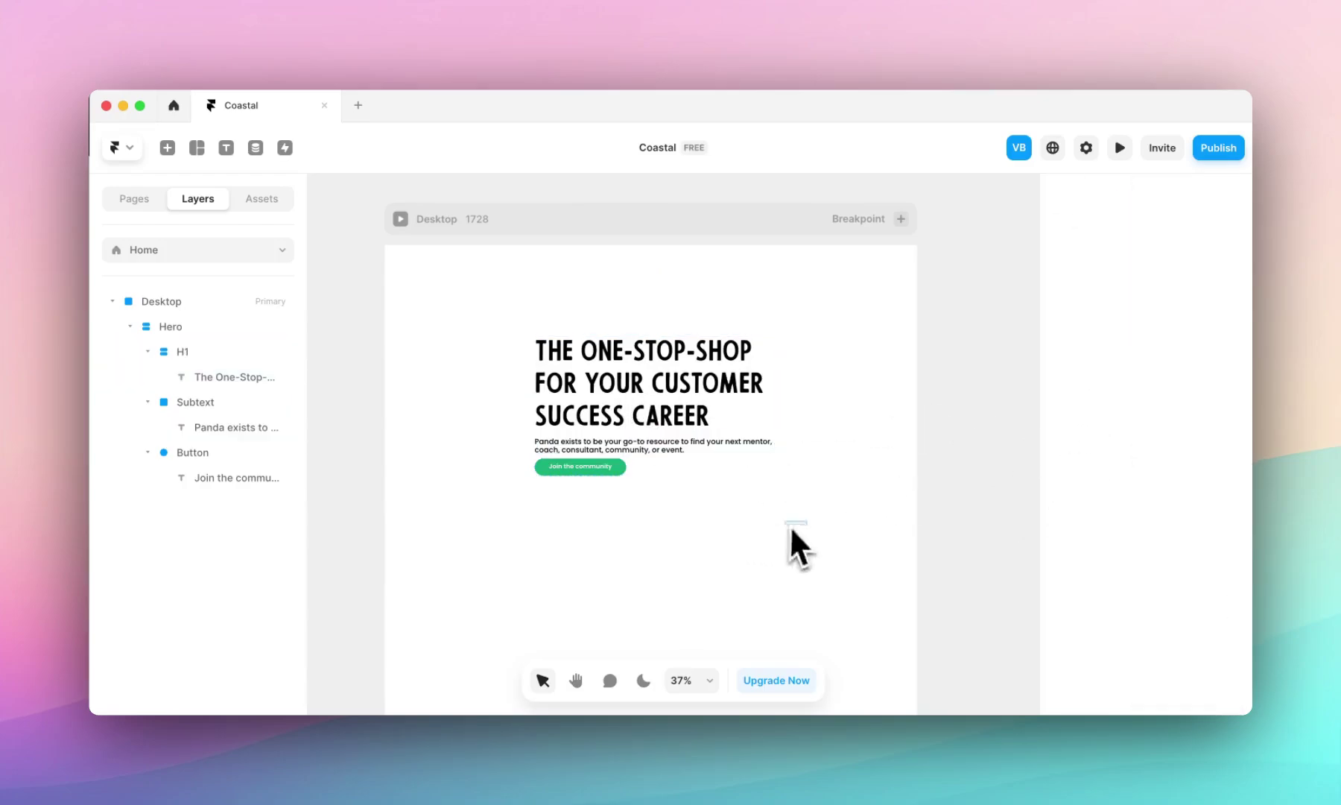
Step: Delete the imported Hero from the Framer page
left_click(522, 359)
key("Delete")
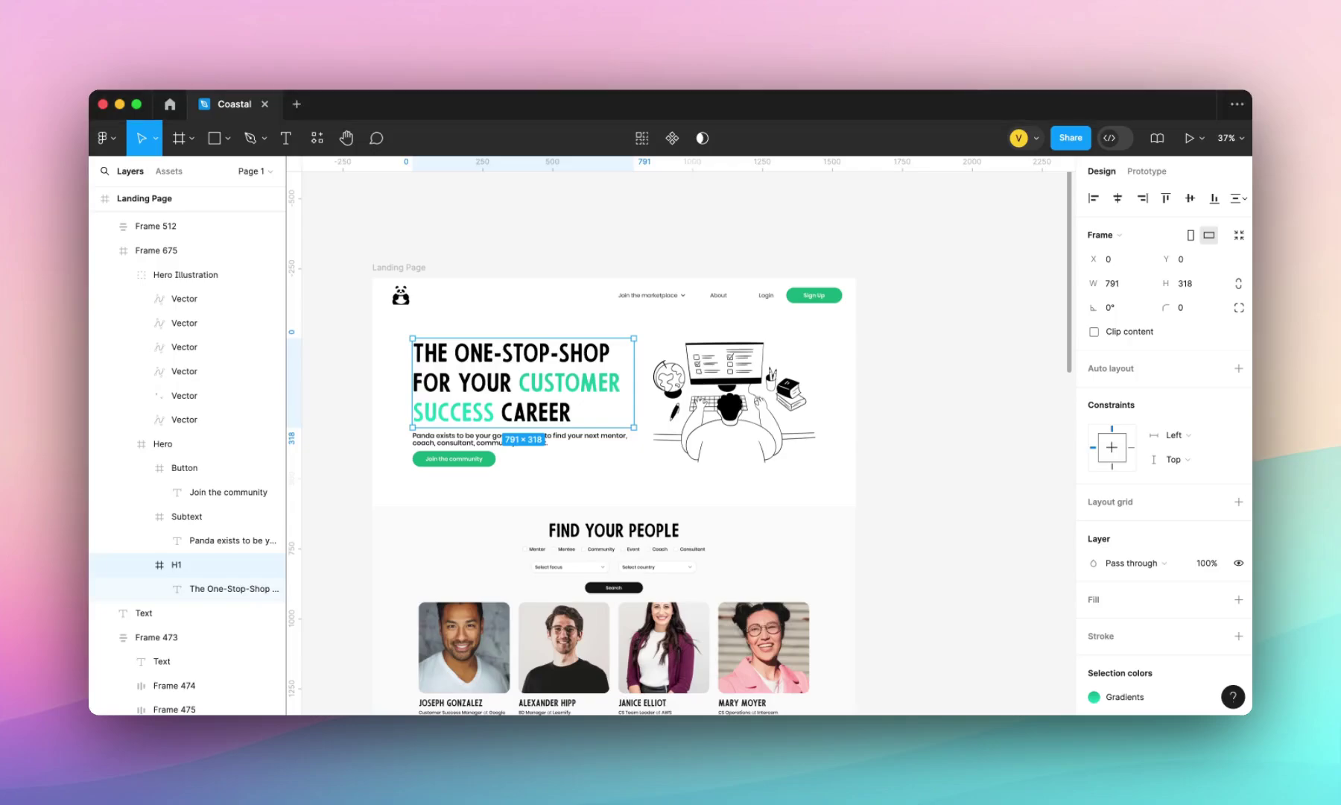
Step: Switch back to Figma and add auto layout to the Hero frame
left_click(518, 233)
scroll(503, 388, "up", 5)
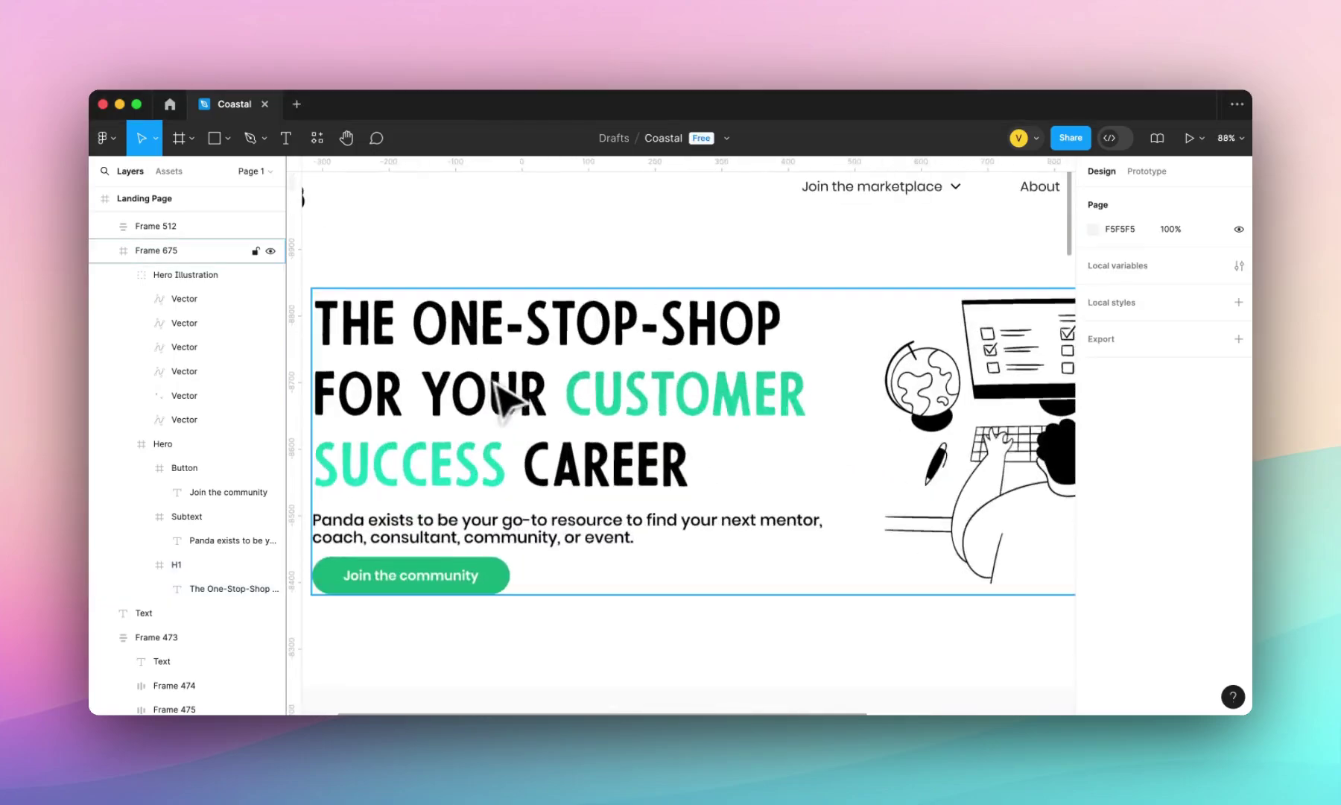
left_click(191, 445)
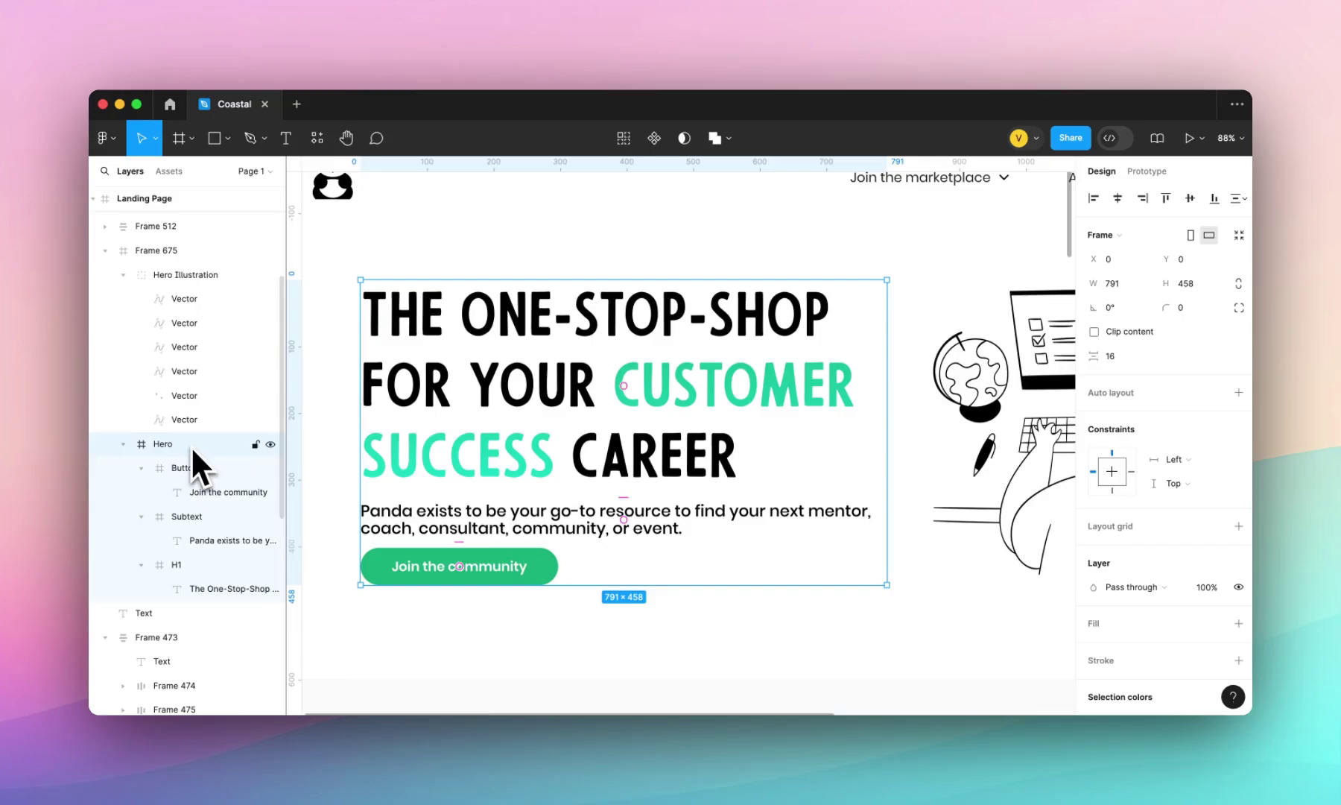
left_click(1238, 393)
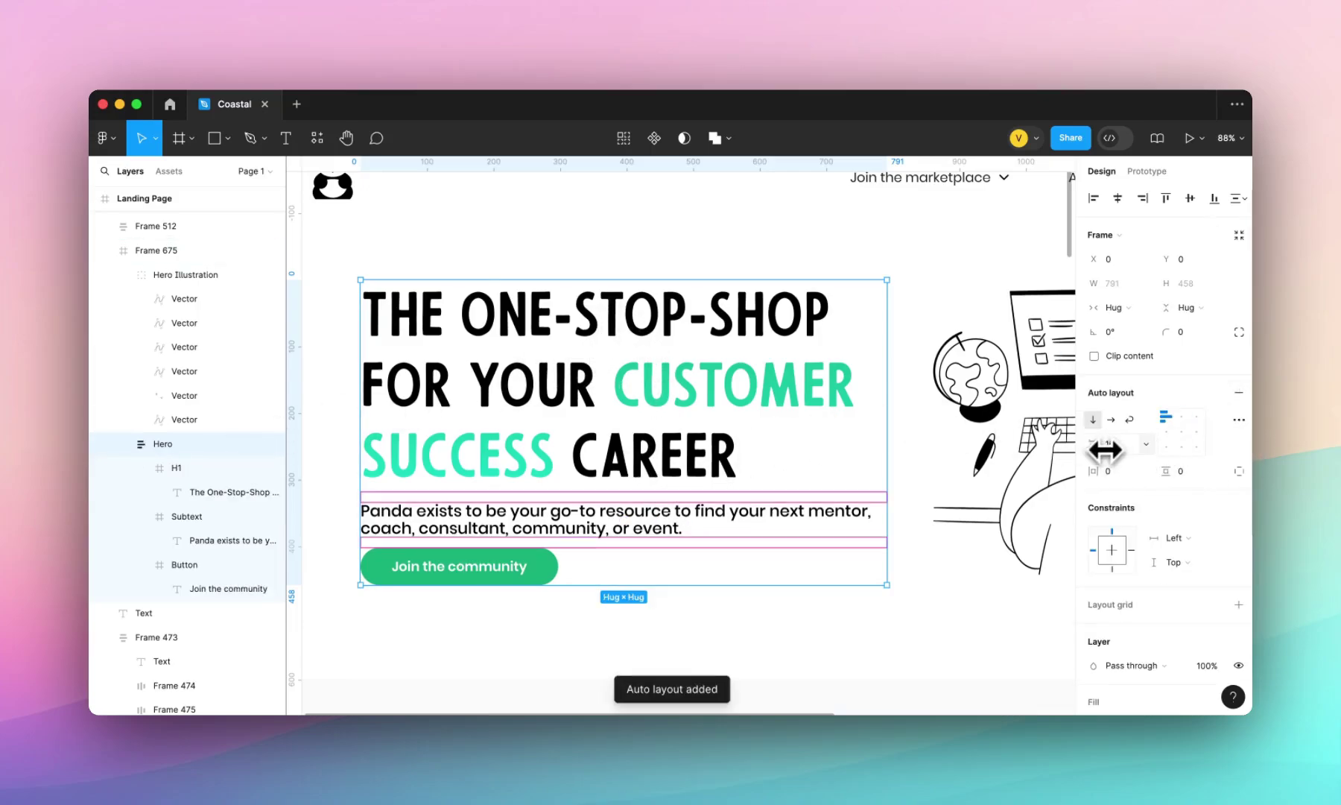
Step: Try other item spacing, alignment and direction settings on the Hero's auto layout, restoring the 16 px gap and vertical top-left arrangement
left_click_drag(1105, 449, 1143, 450)
key("super+z")
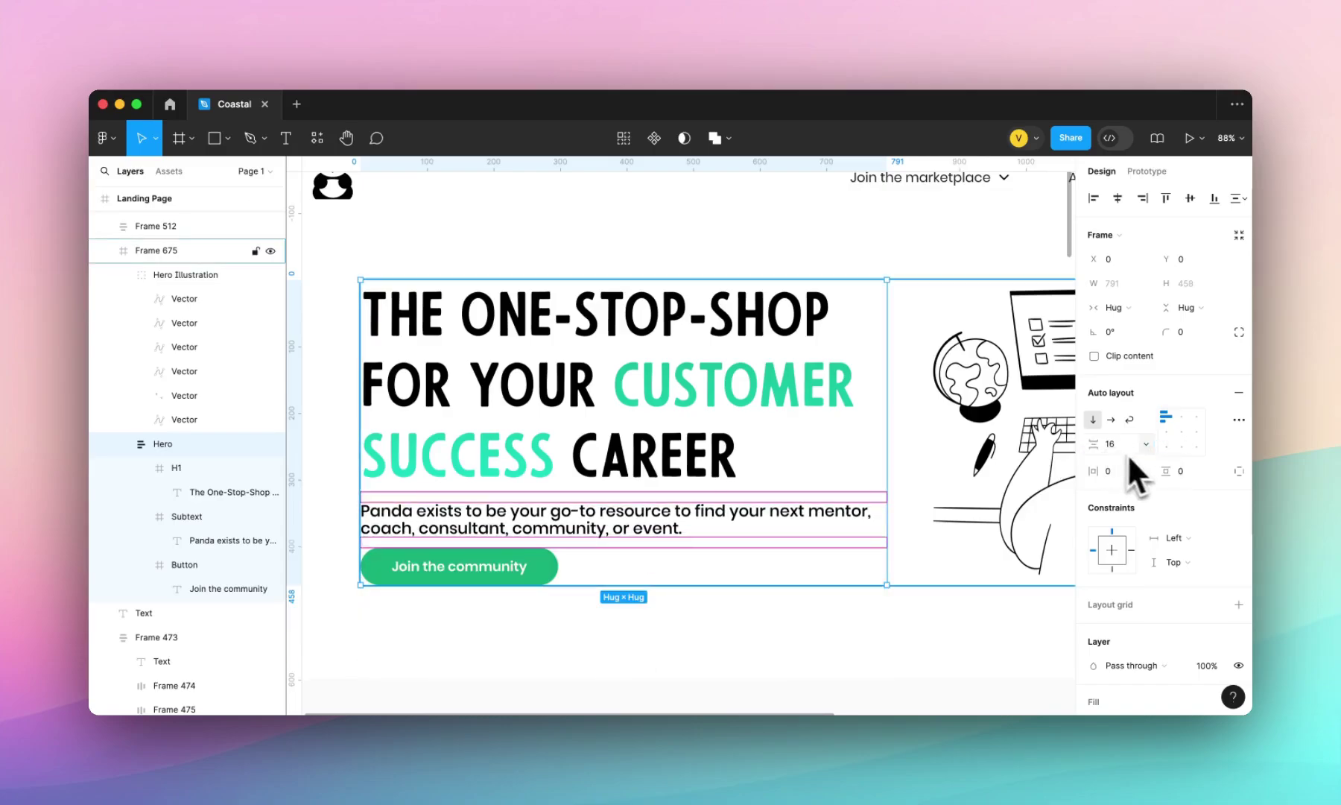
left_click(1197, 420)
left_click(1165, 420)
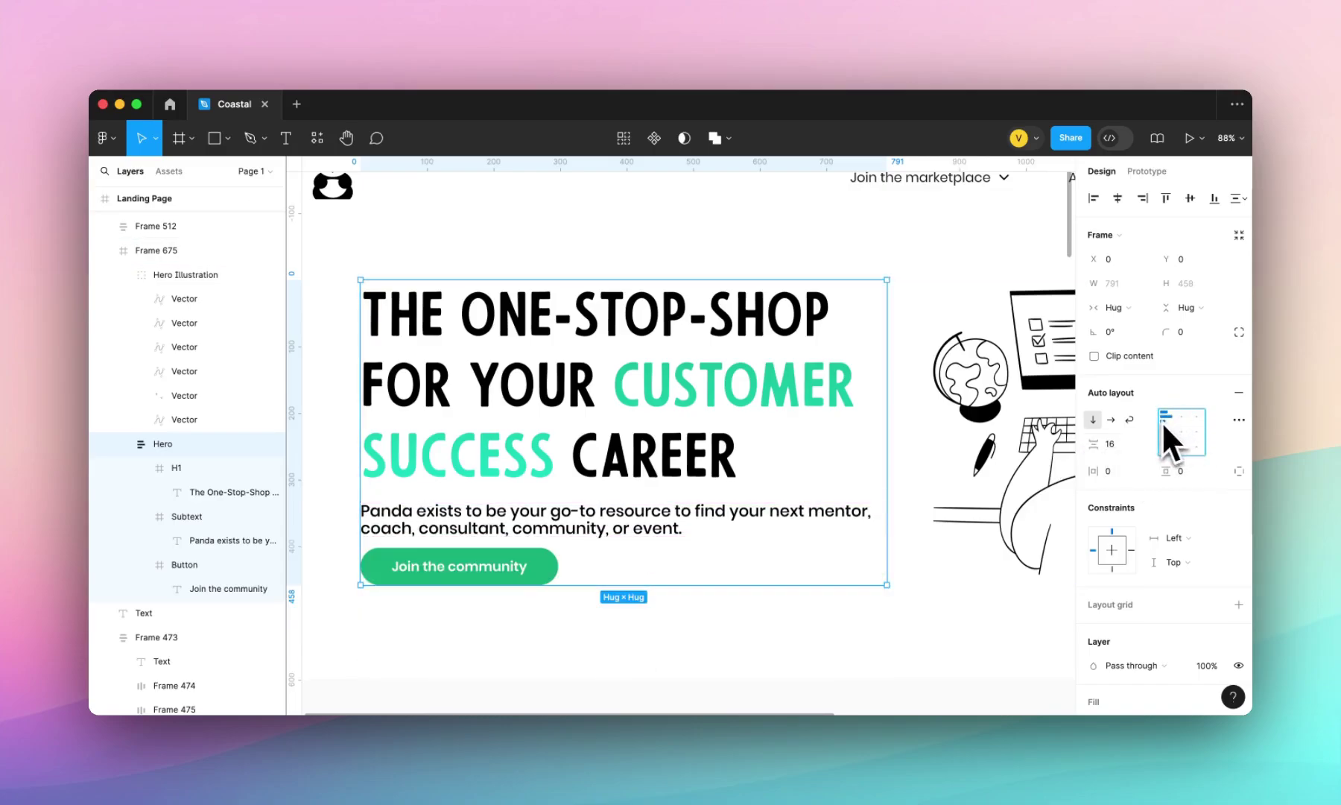
left_click(1111, 419)
left_click(1093, 420)
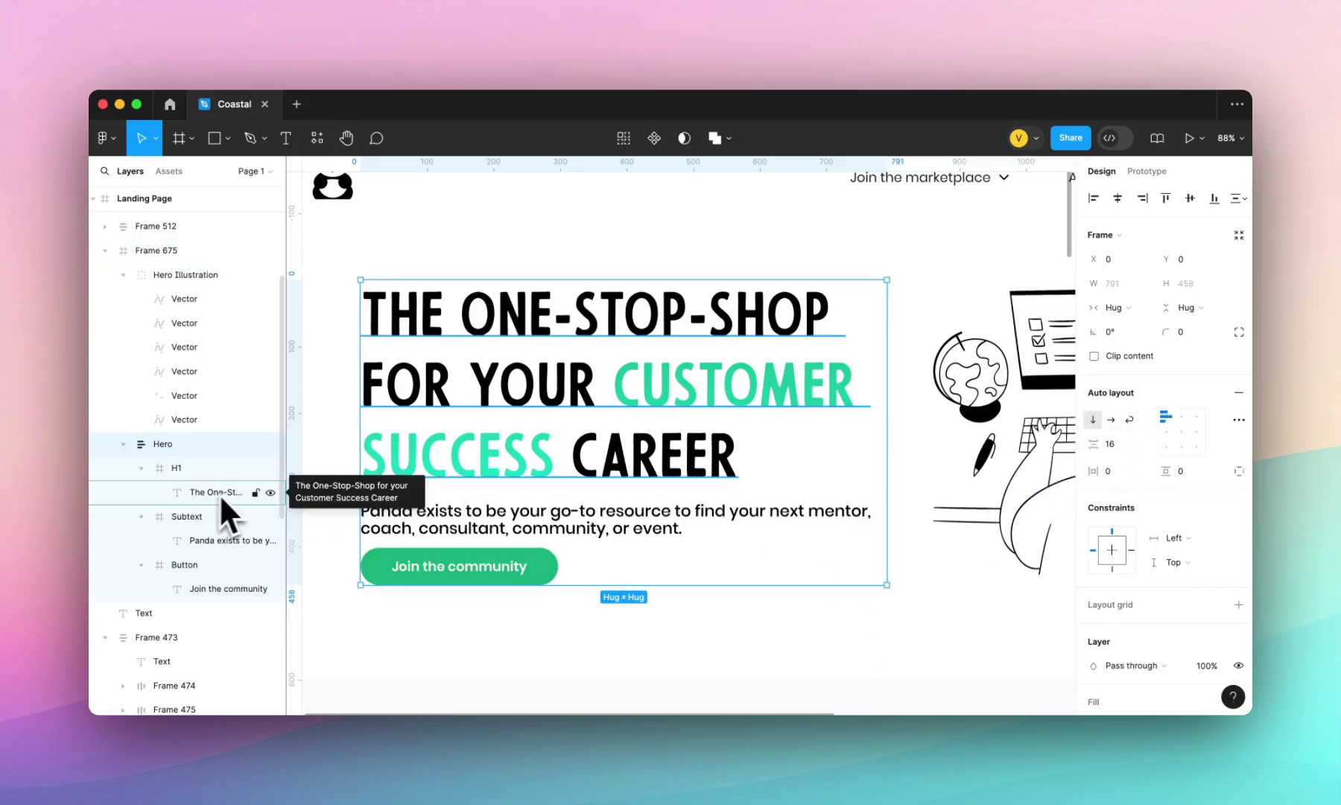
Step: Add auto layout to the H1 frame inside Hero, keeping its heading text layer's name
left_click(185, 468)
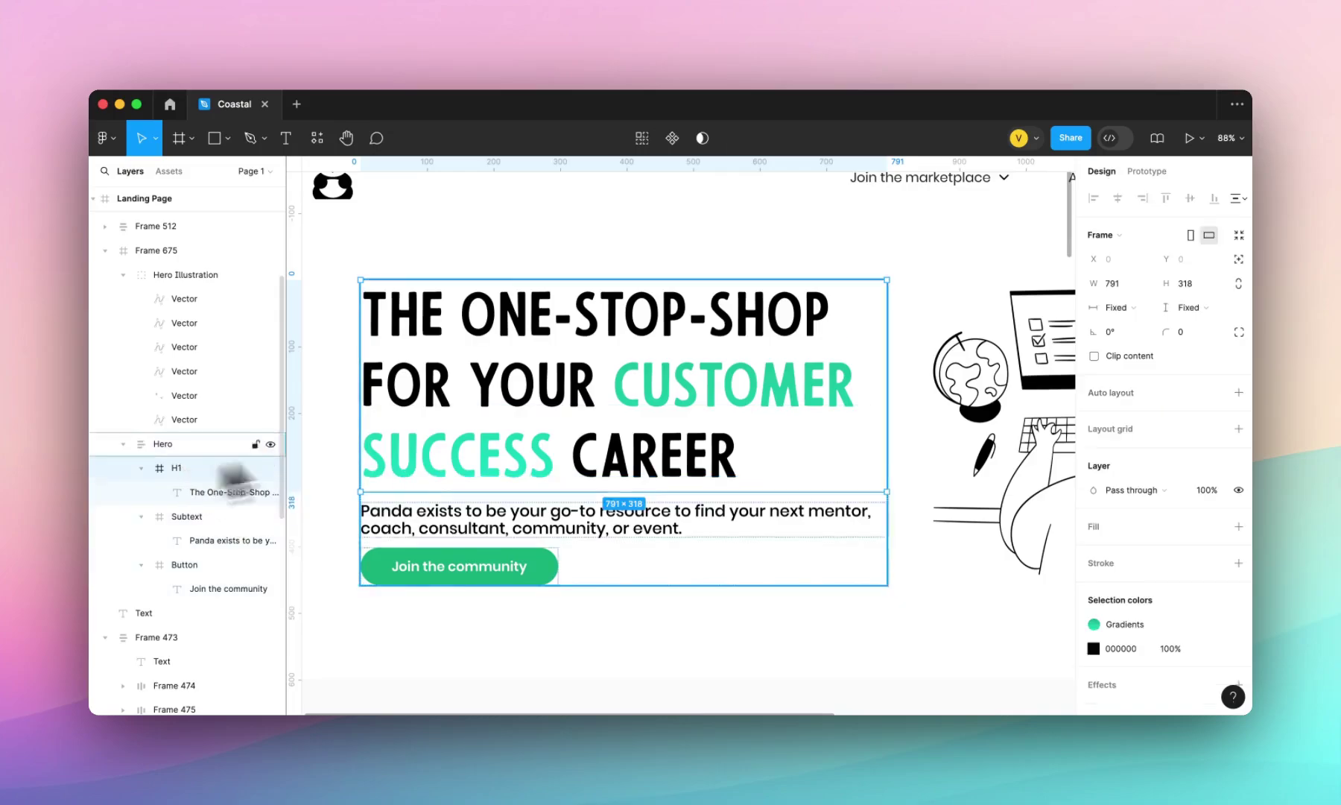
left_click(1240, 393)
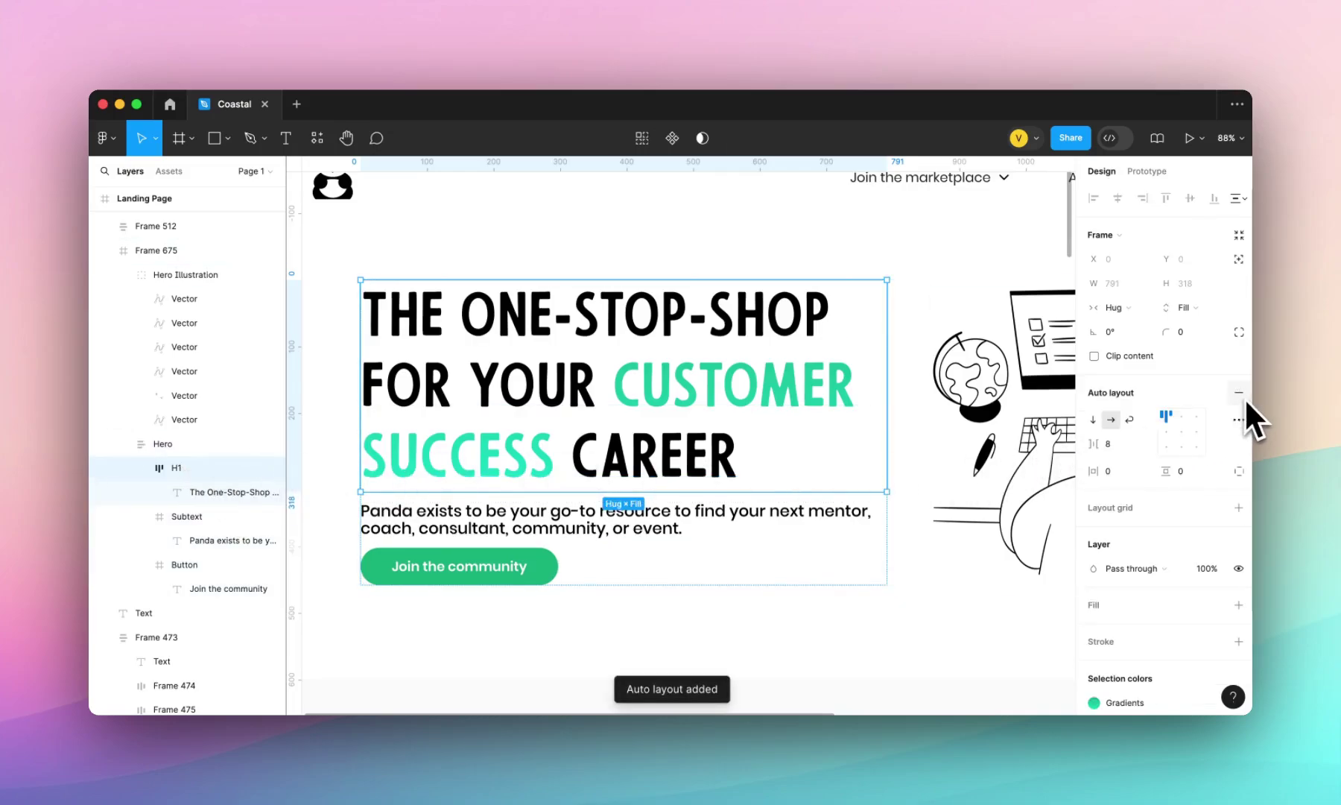
double_click(217, 493)
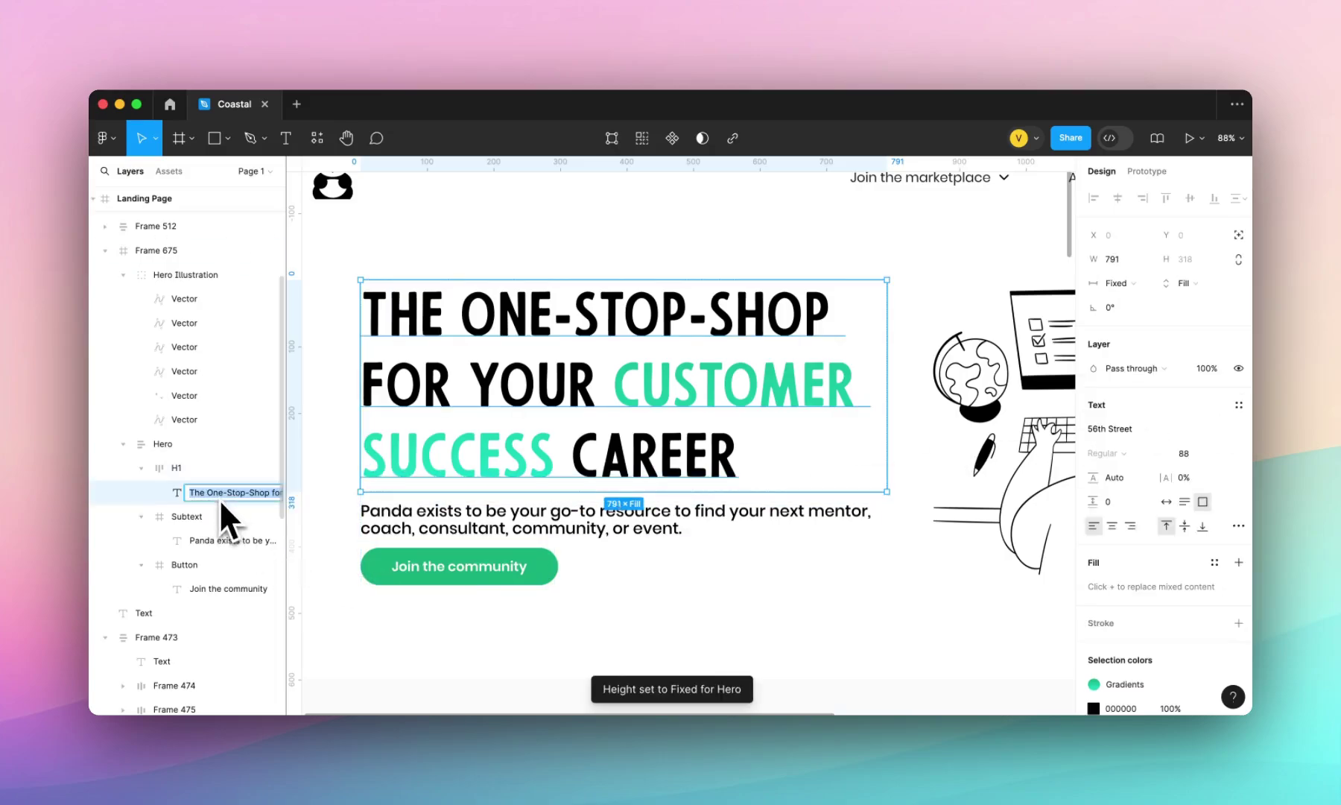
key("Return")
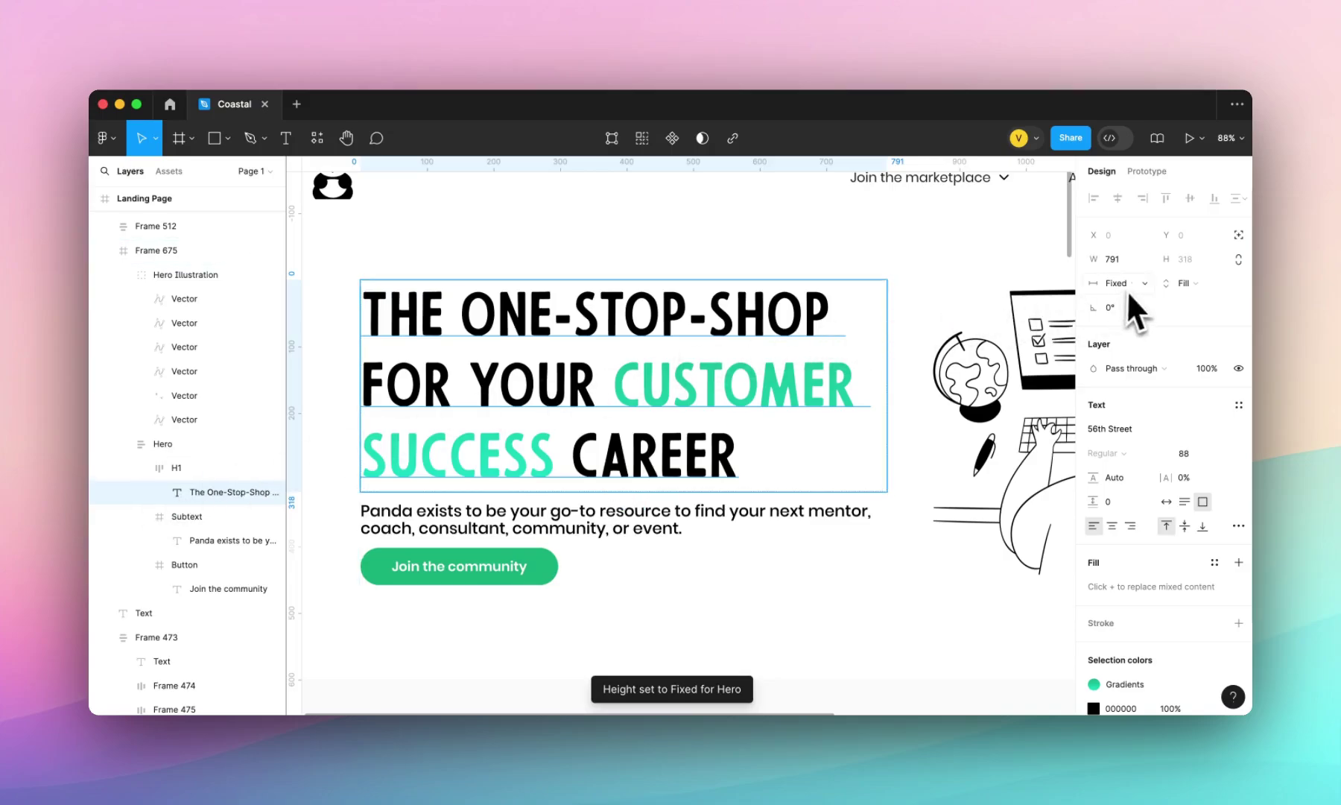
Step: Set the heading text's width to Fill container inside the H1 frame
left_click(883, 488)
left_click(206, 465)
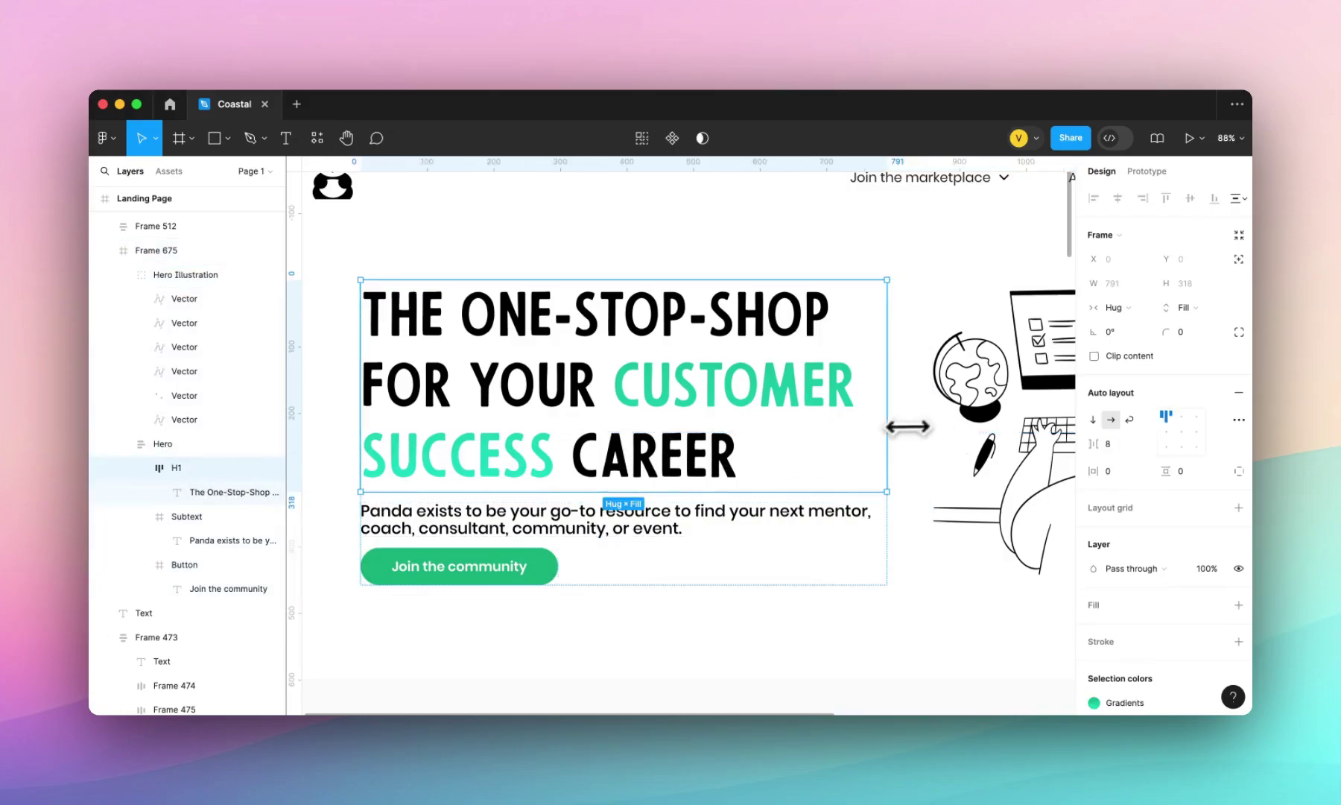
left_click_drag(897, 425, 874, 377)
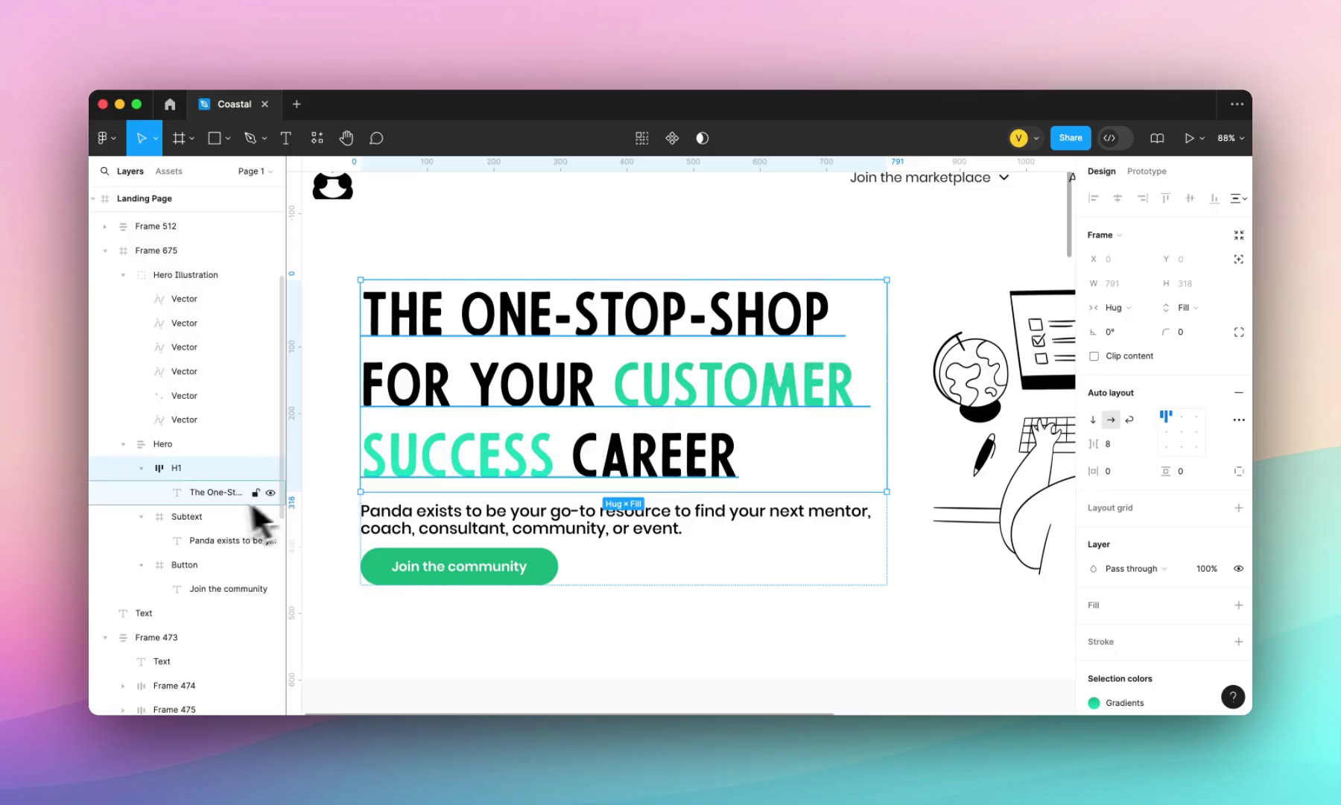
left_click(212, 493)
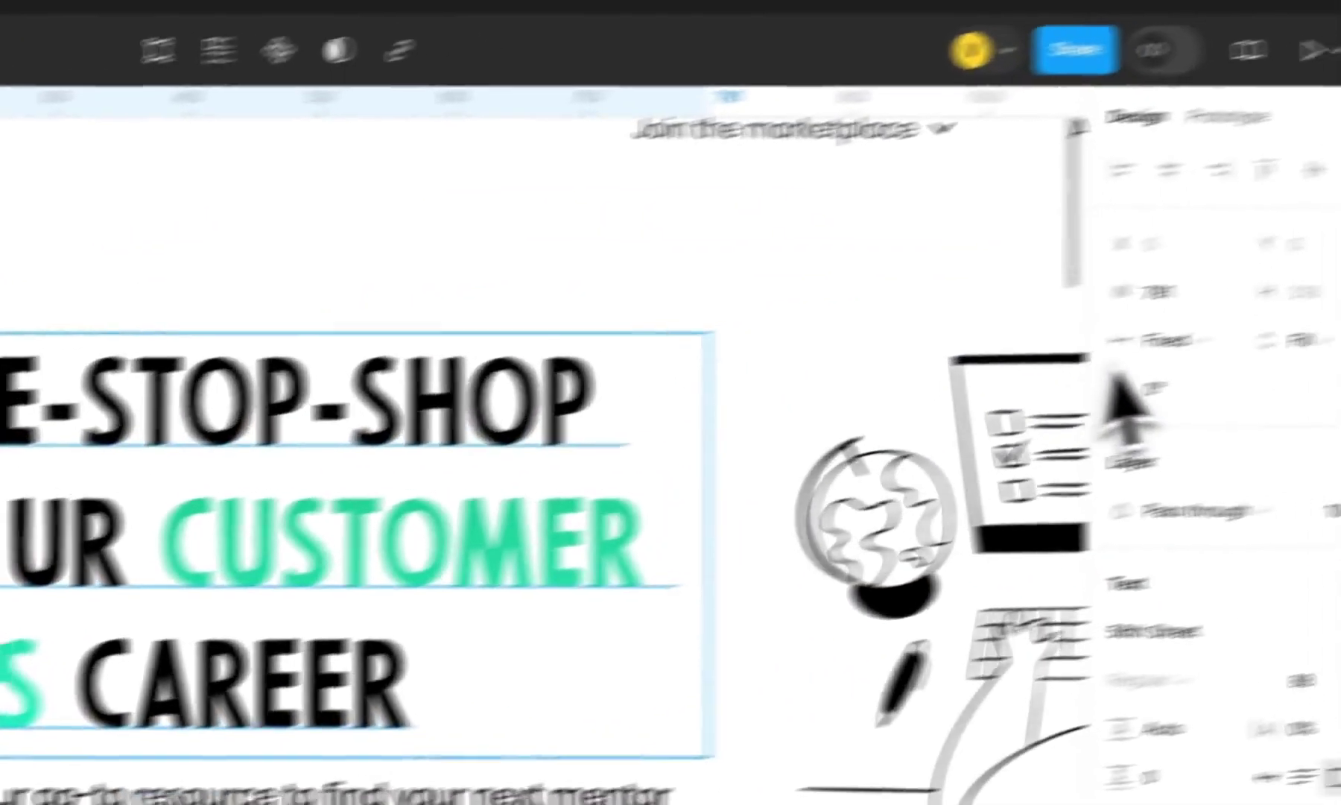
left_click(1006, 375)
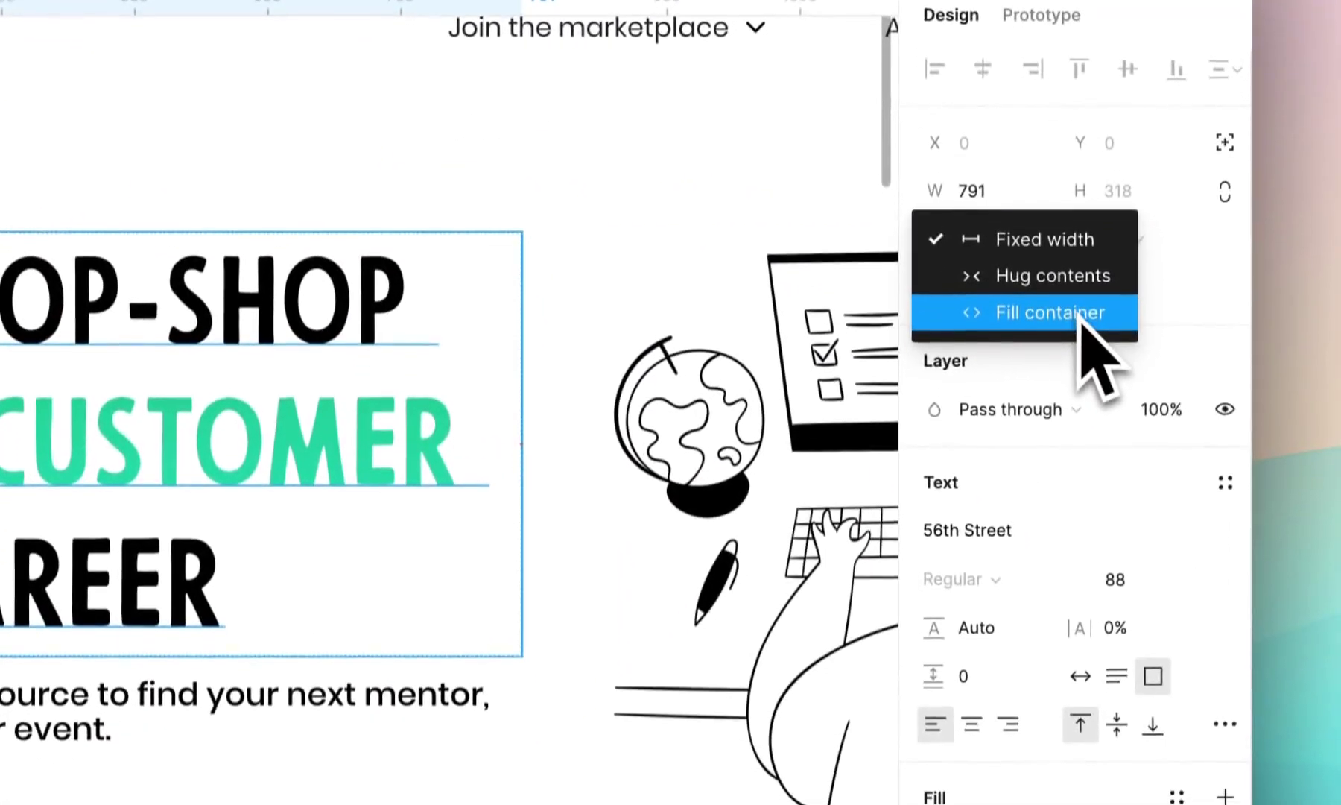
left_click(1064, 410)
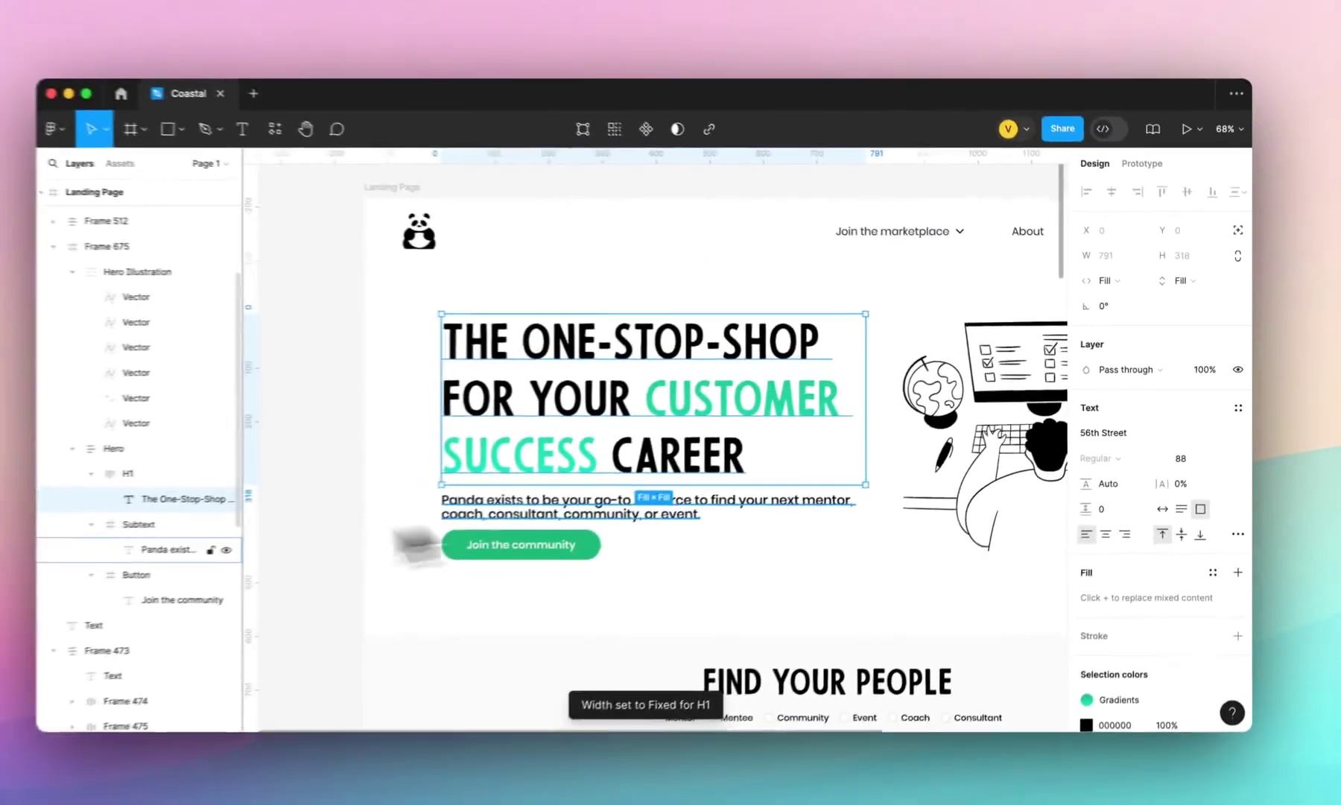
left_click(143, 474)
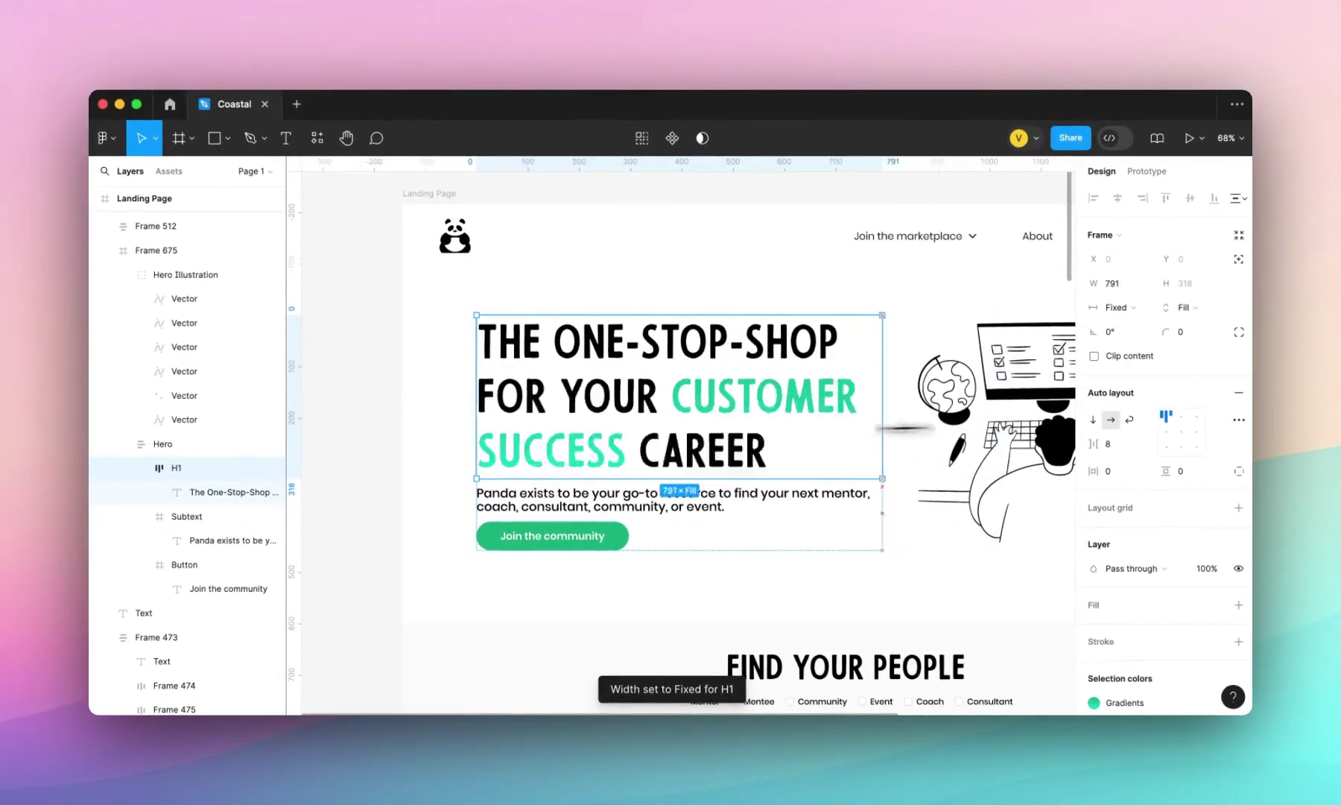
Step: Try resizing the H1 frame's width to test how the heading reflows, undoing each change
left_click_drag(904, 428, 905, 415)
key("super+z")
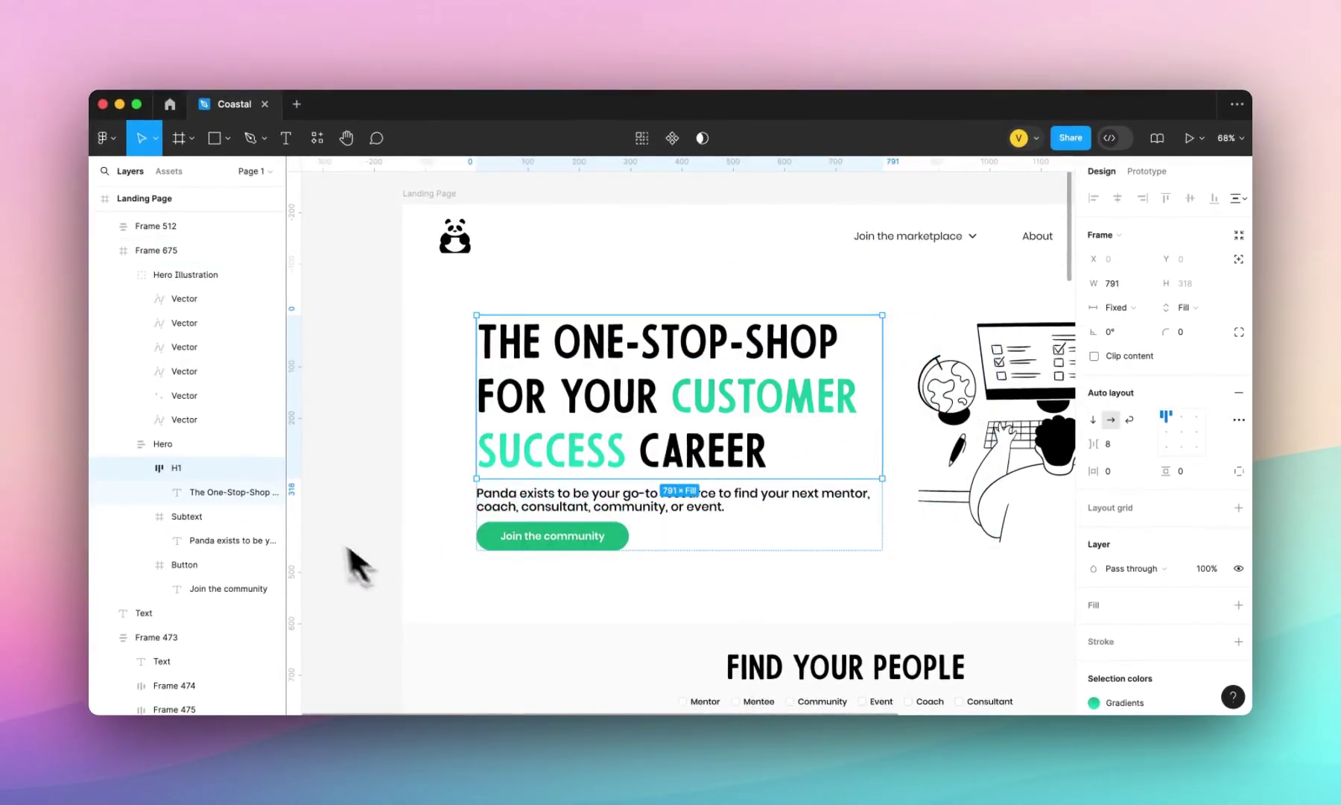
left_click_drag(880, 397, 719, 396)
key("super+z")
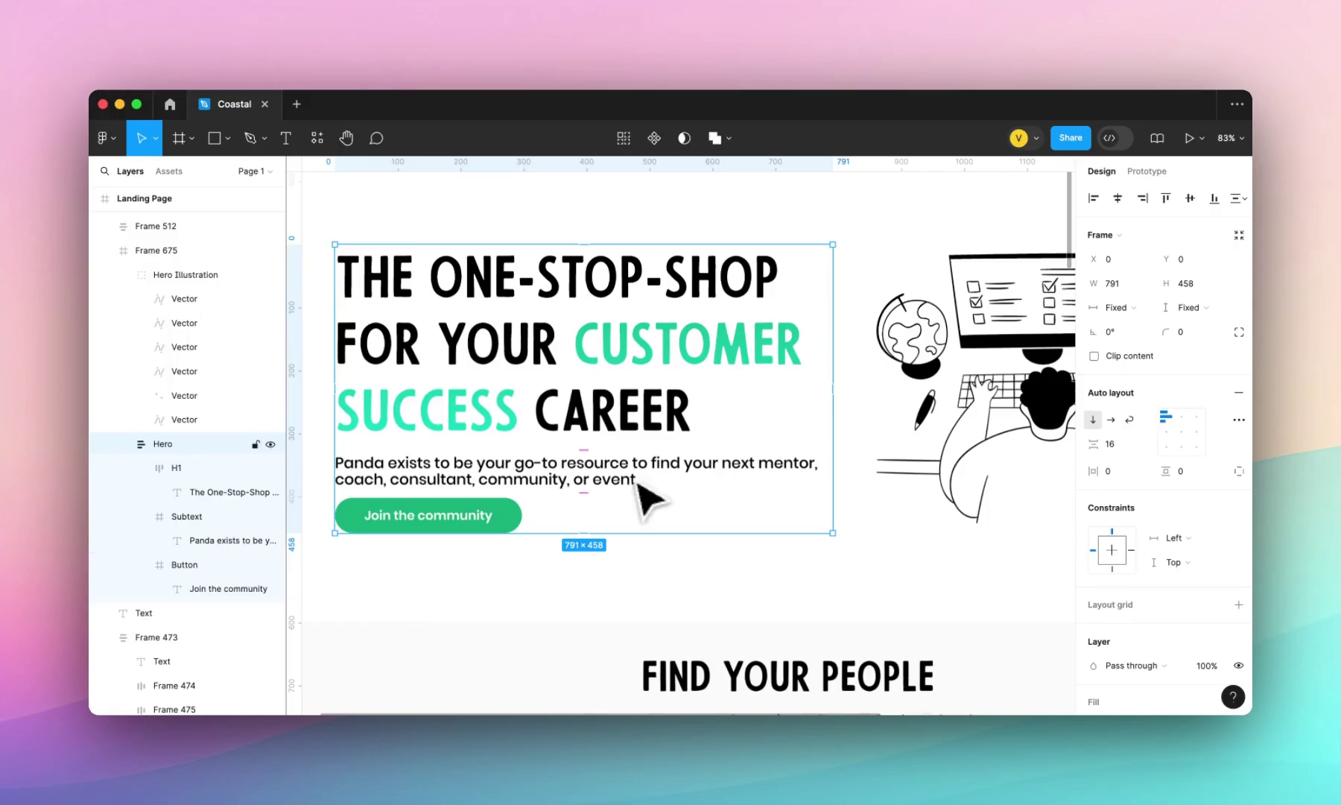
Step: Add auto layout to the Subtext frame with its text filling the width, and add auto layout to the Button frame
left_click(629, 486)
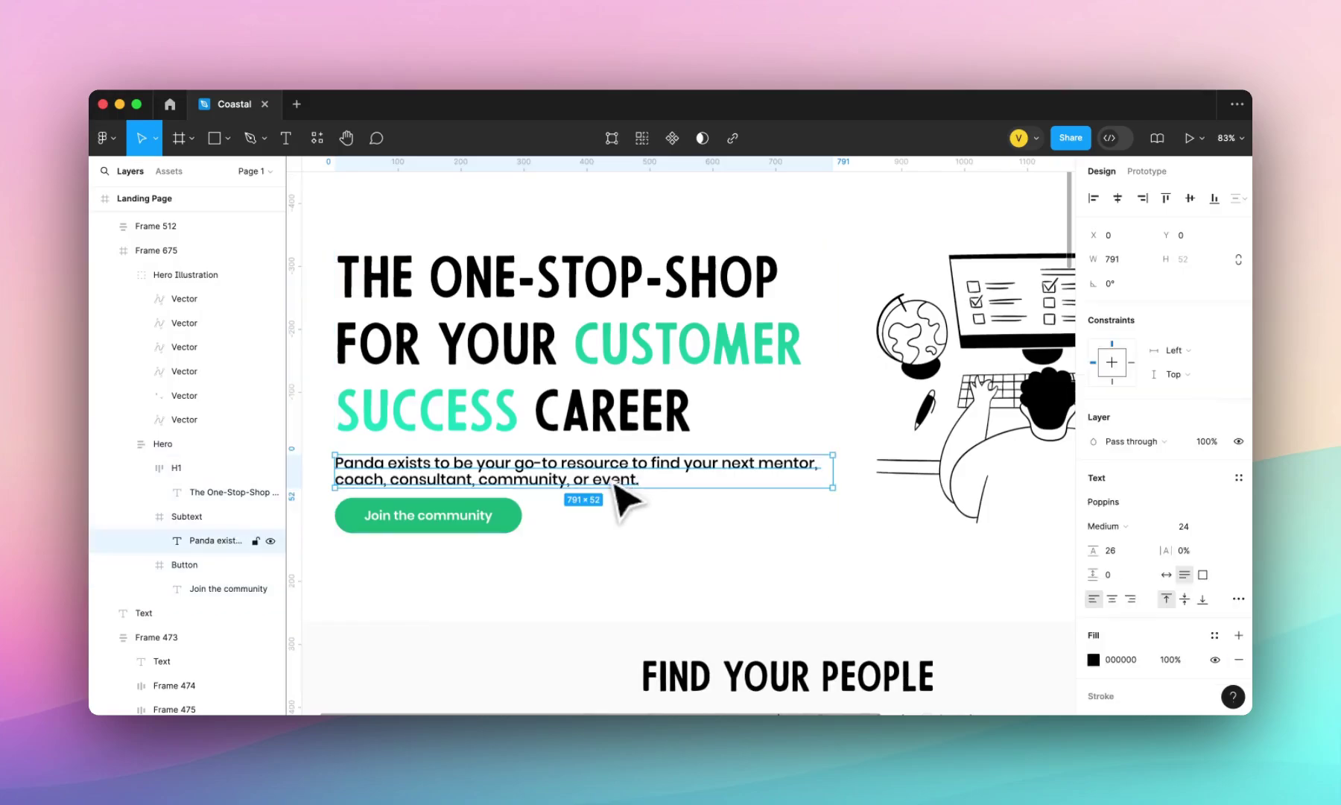
left_click(476, 526)
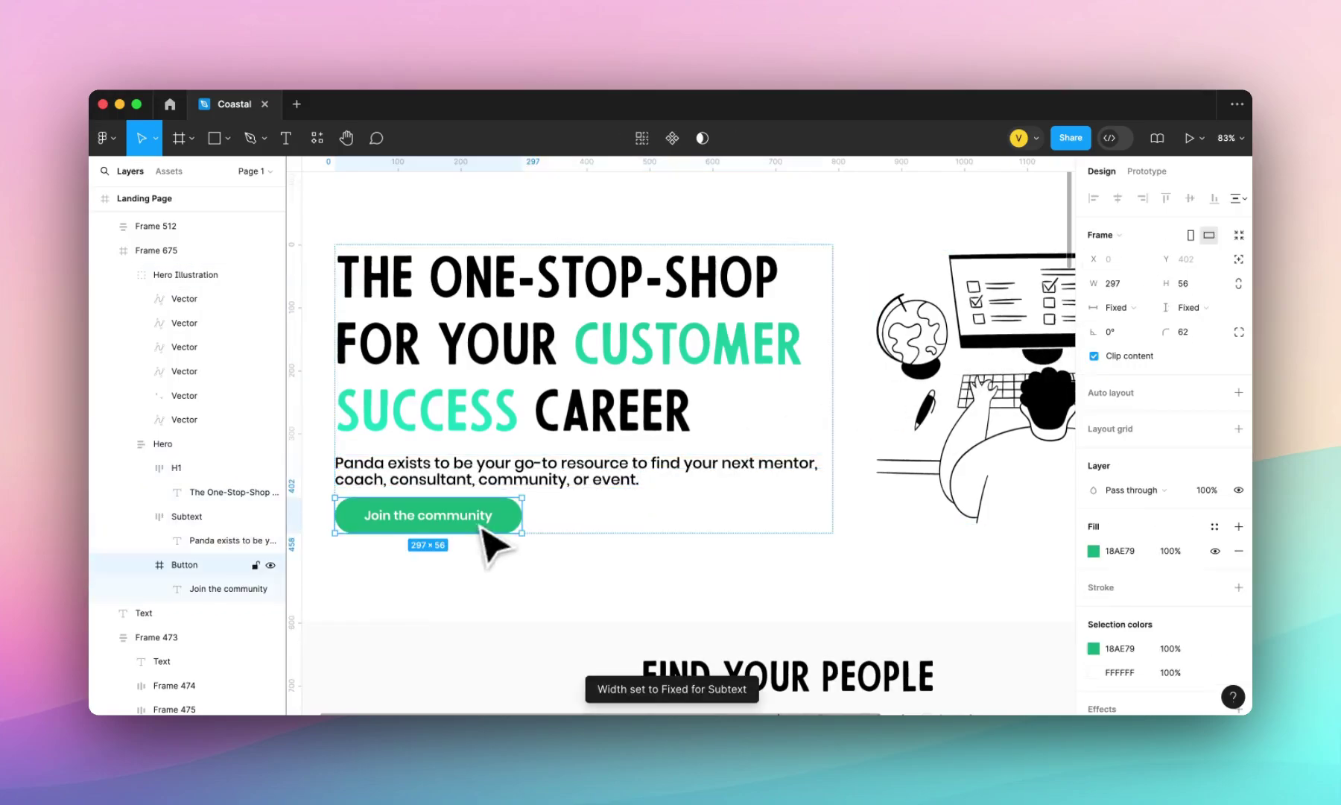
left_click(1235, 394)
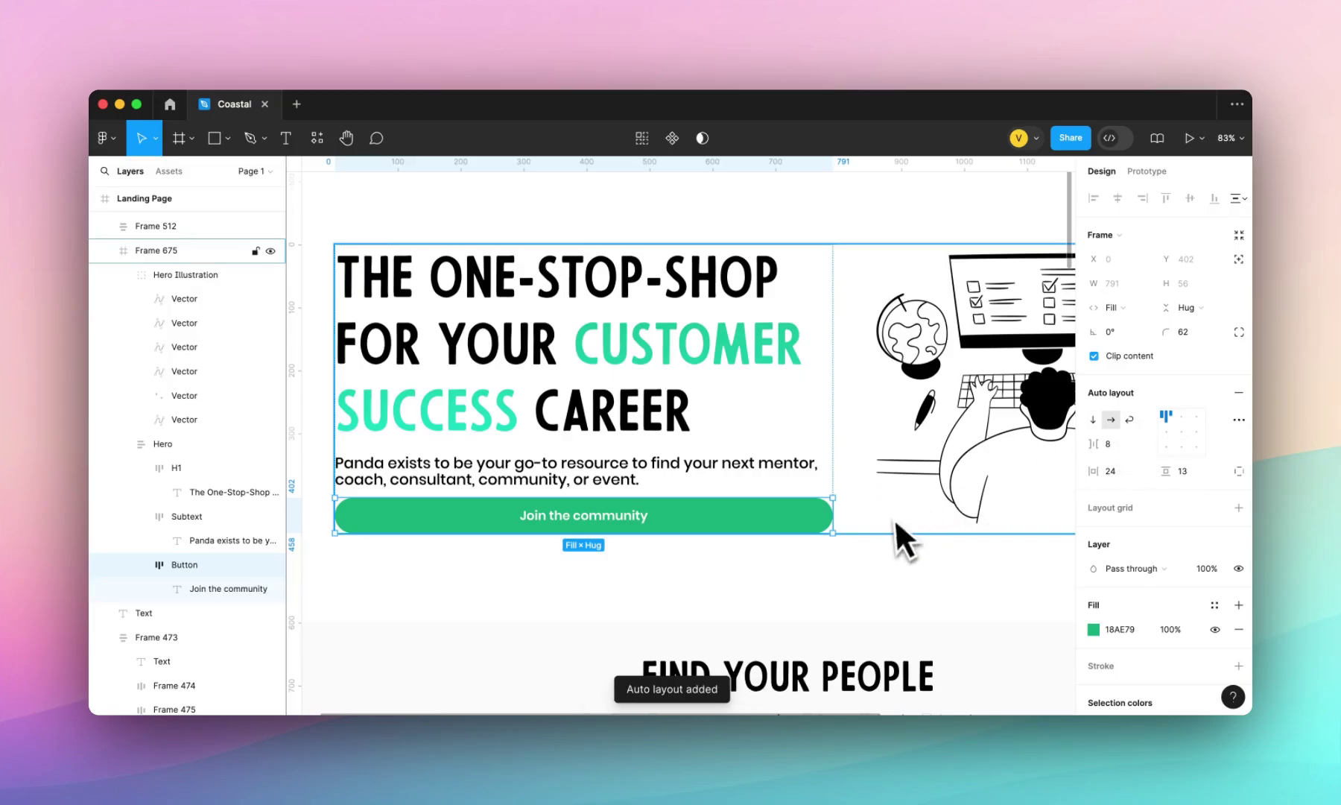
Step: Give the Button frame a fixed width of about 339 px and center its content
left_click(1145, 313)
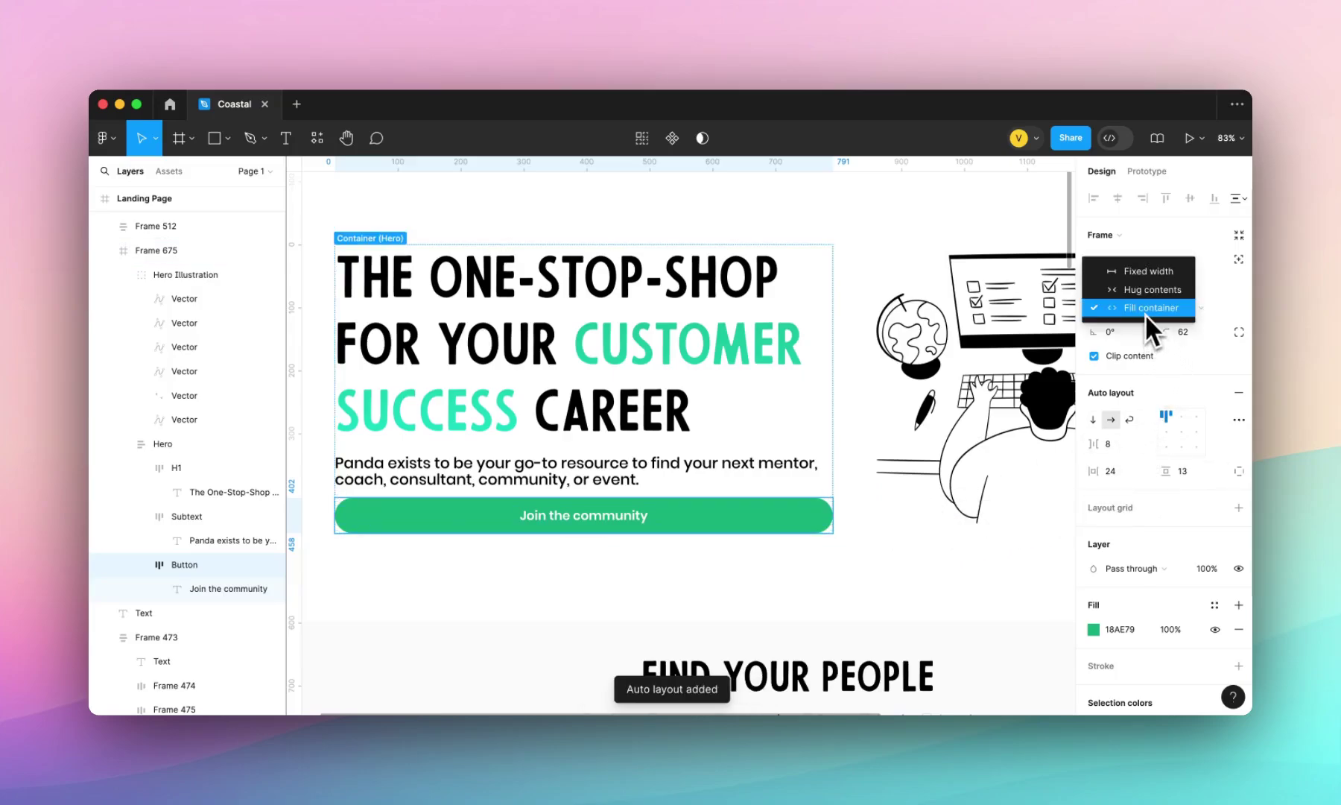
left_click(1146, 276)
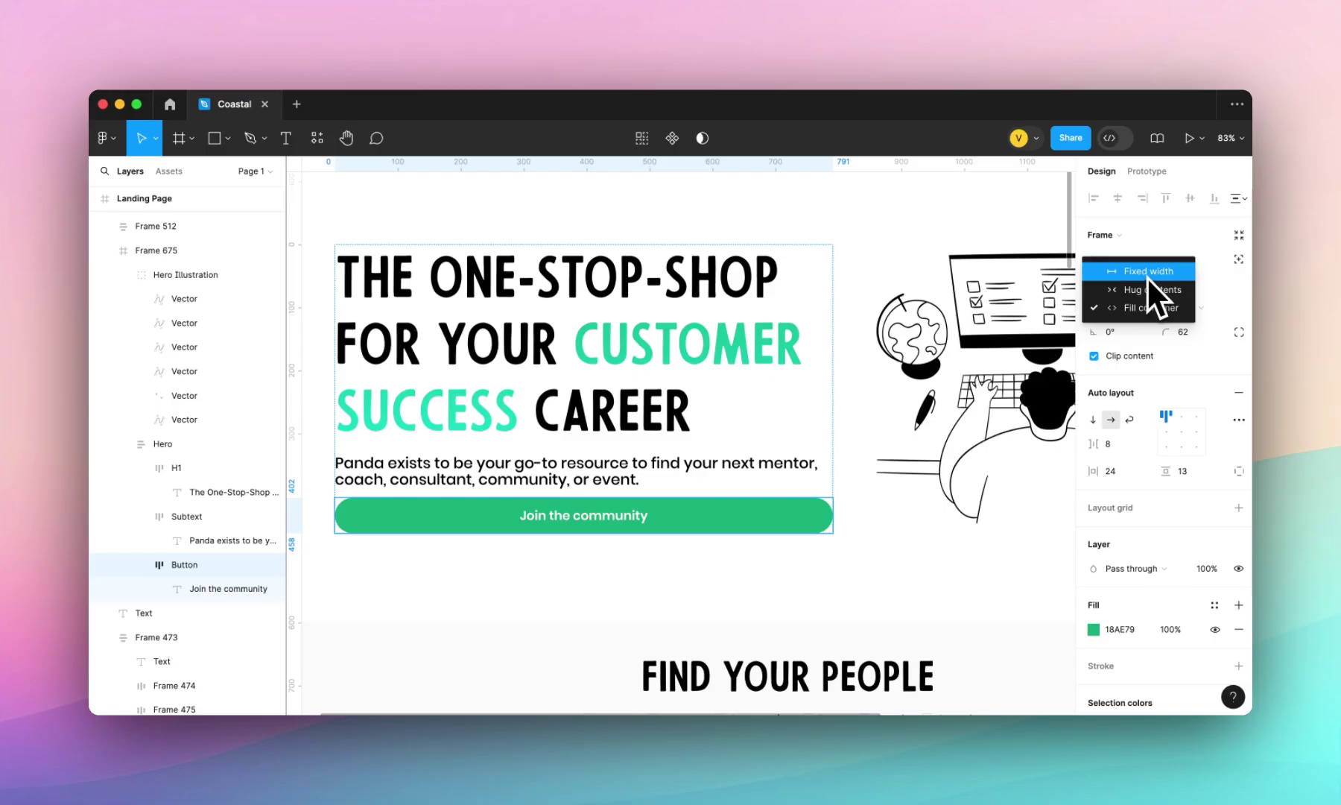
left_click_drag(827, 527, 549, 514)
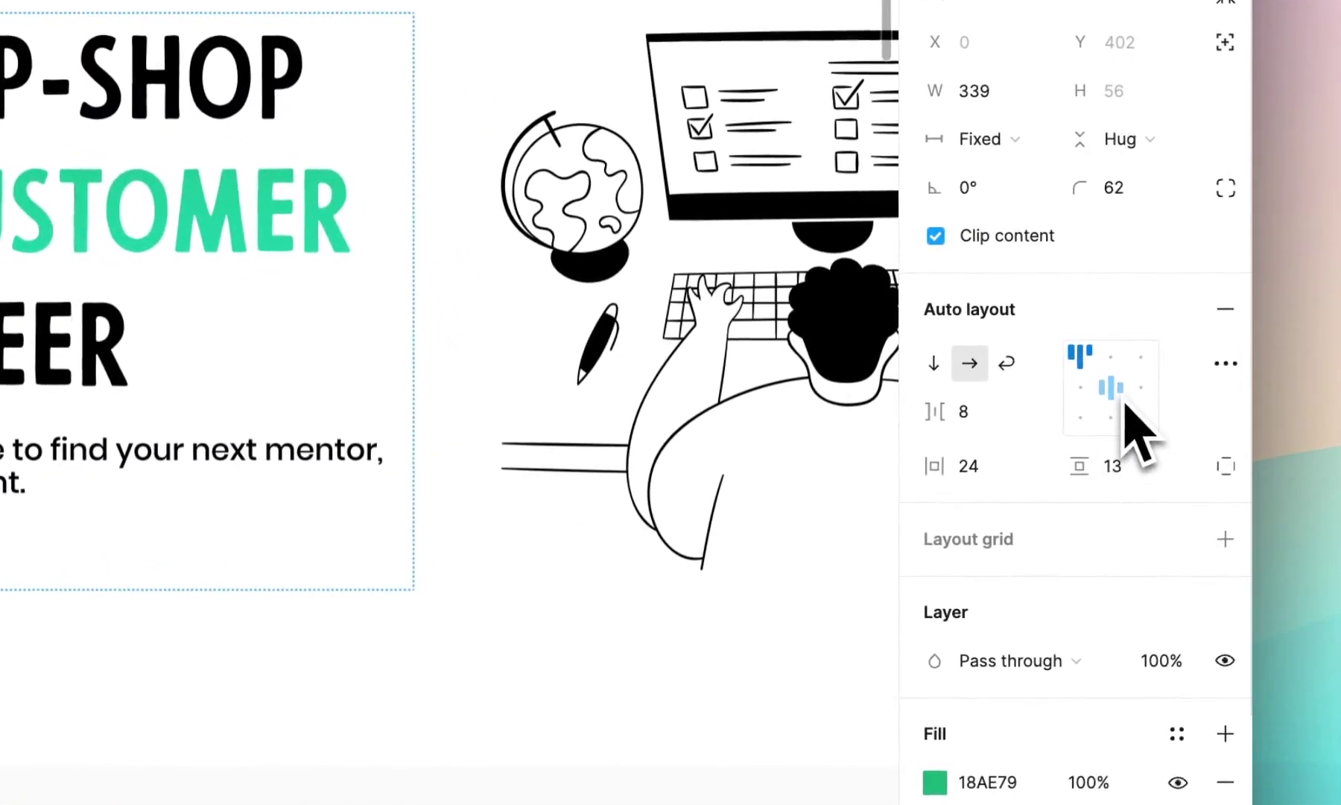
left_click(1112, 395)
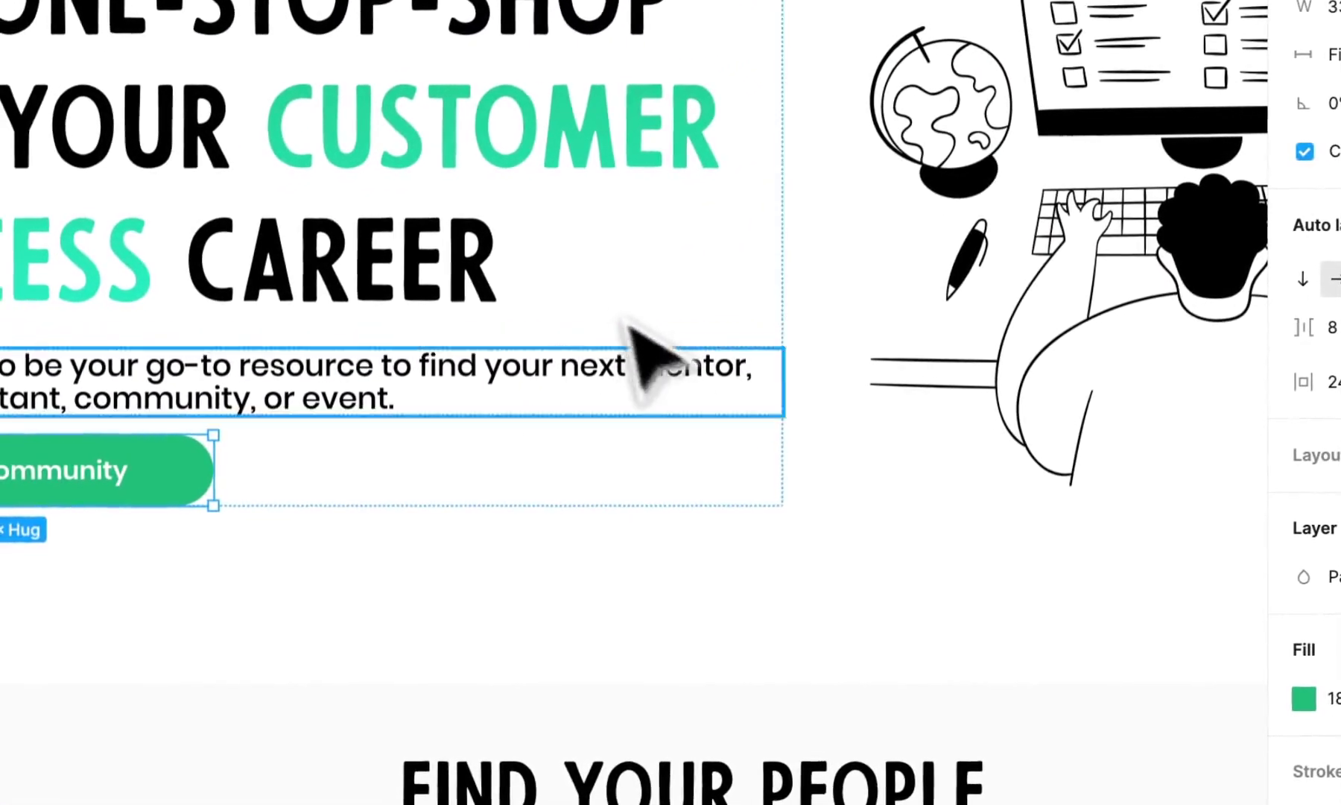
Step: Try resizing the hero text block's width and undo the change
left_click(768, 506)
scroll(778, 477, "down", 3)
left_click_drag(777, 470, 958, 364)
key("ctrl+z")
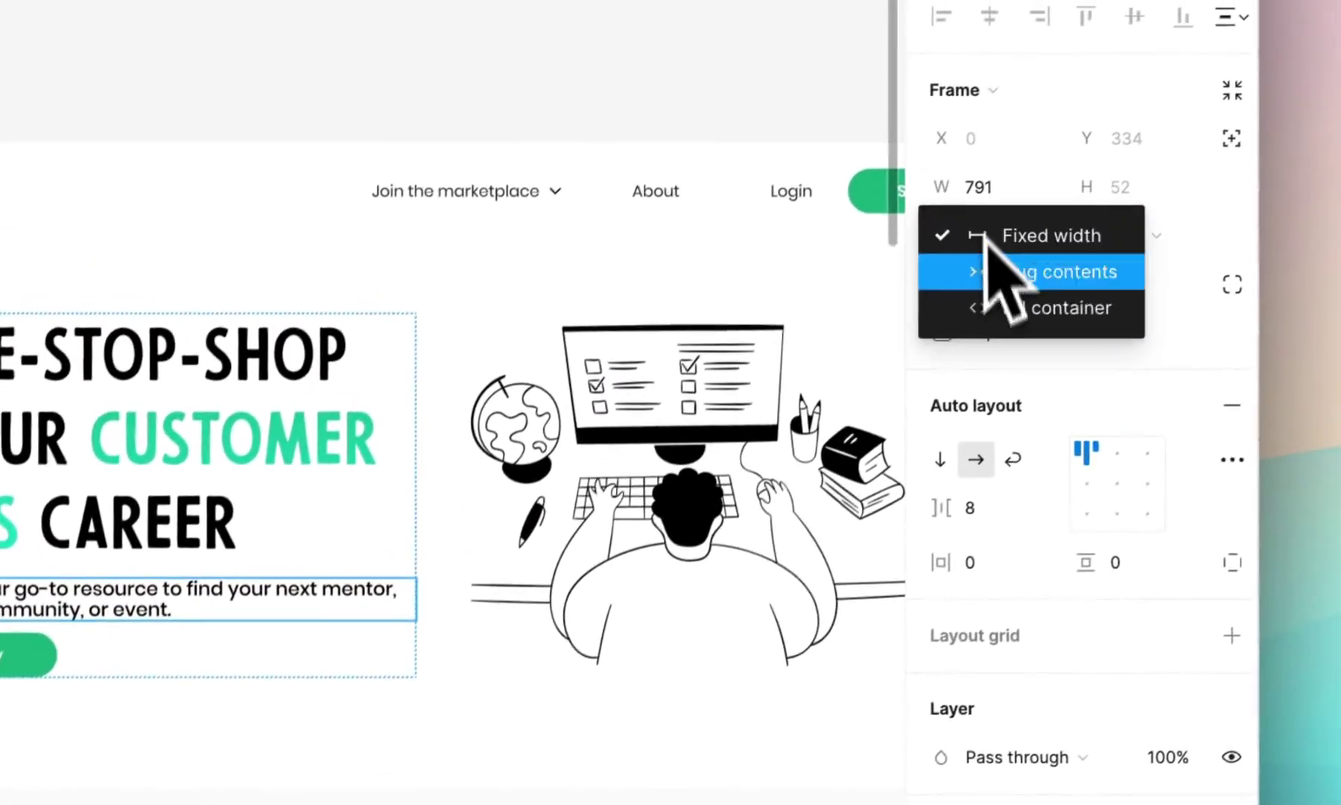
Step: Set the Subtext frame's width to Fill container and resize the Hero frame to about 773 px wide
left_click(1008, 316)
left_click(455, 700)
double_click(363, 579)
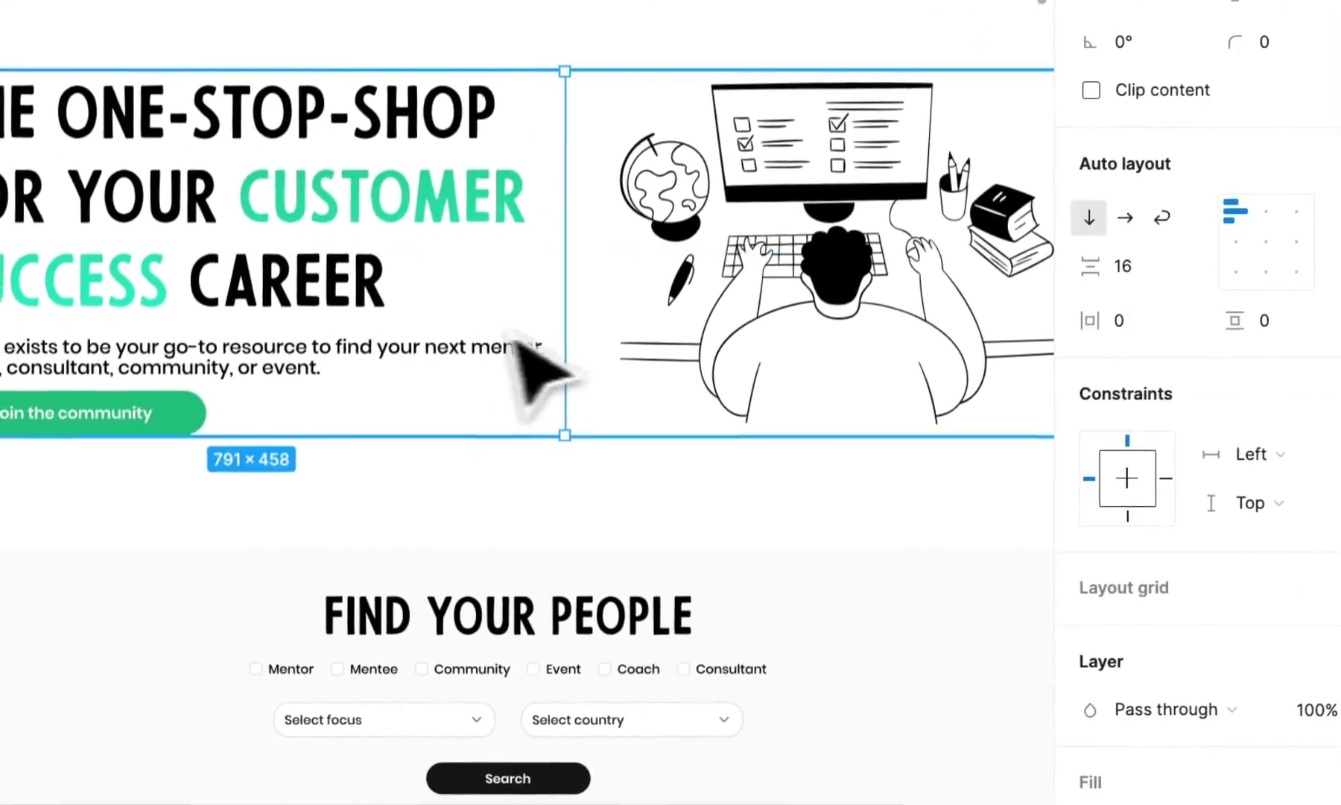
left_click_drag(574, 311, 649, 251)
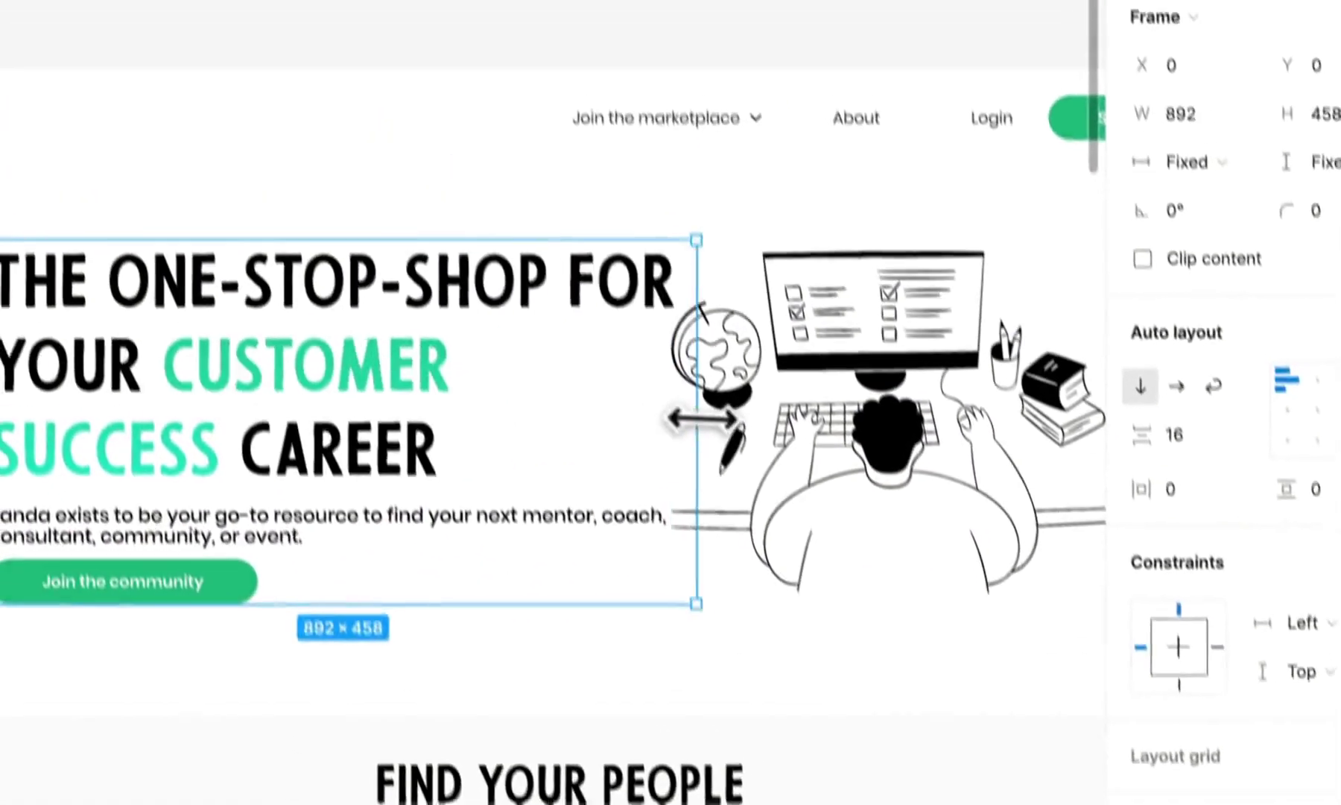
left_click_drag(702, 418, 613, 412)
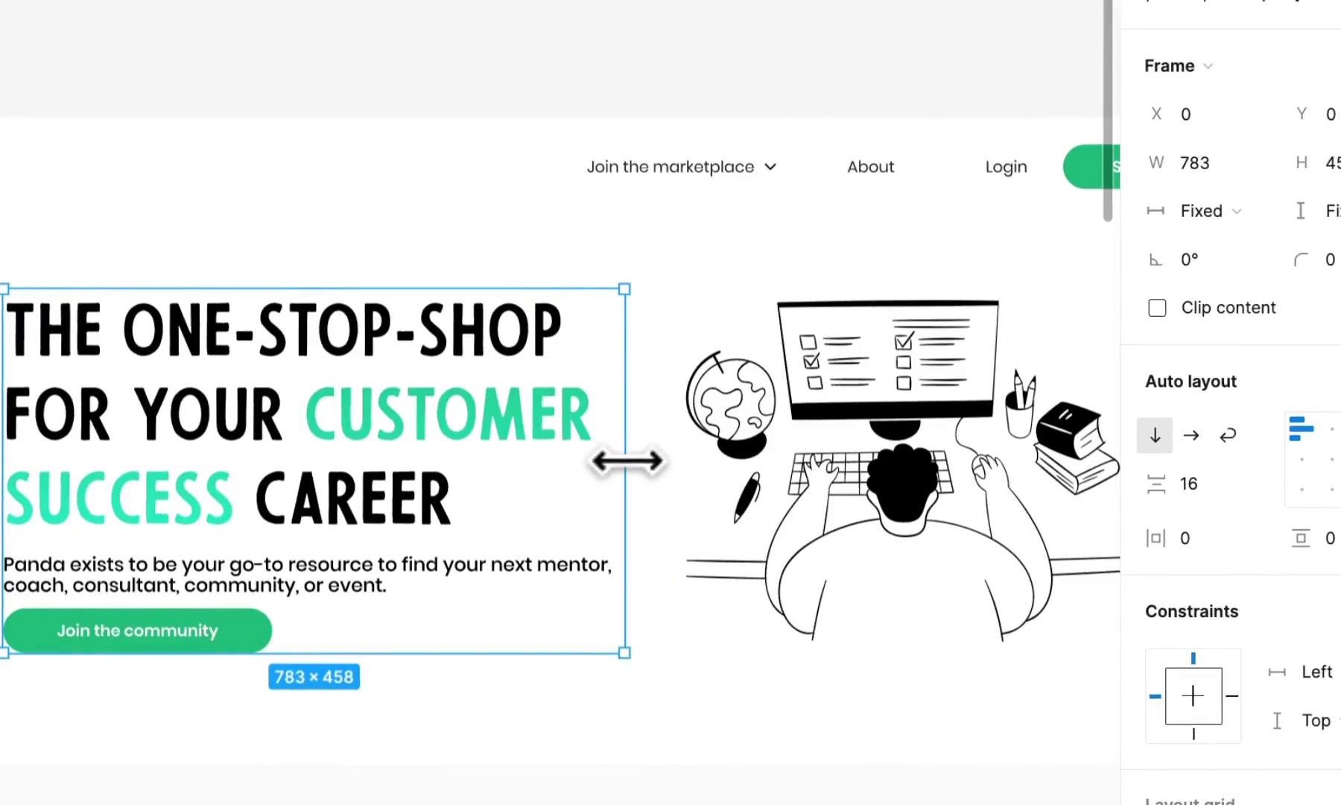
left_click_drag(626, 461, 623, 462)
Step: Convert the Hero Illustration group into a frame and rename it Illustration
scroll(655, 491, "right", 5)
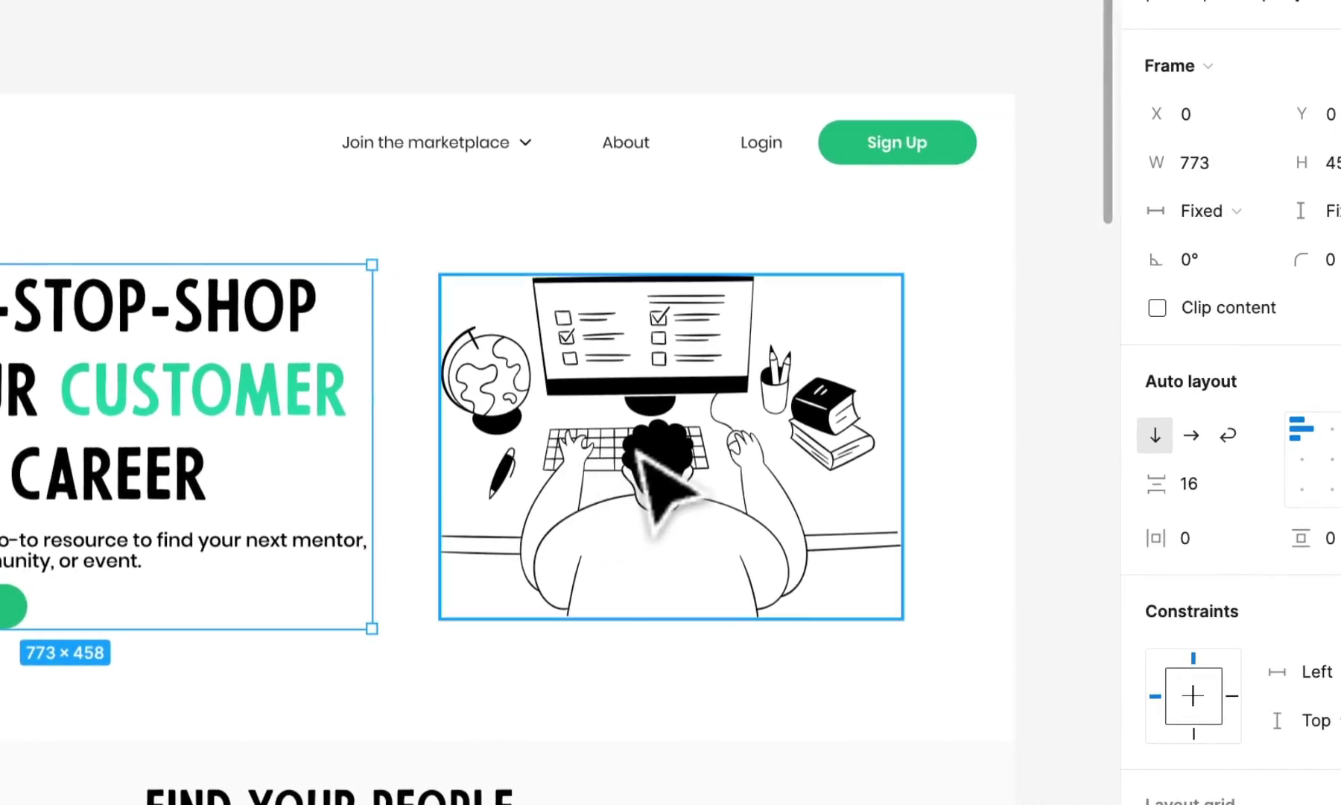
left_click(892, 365)
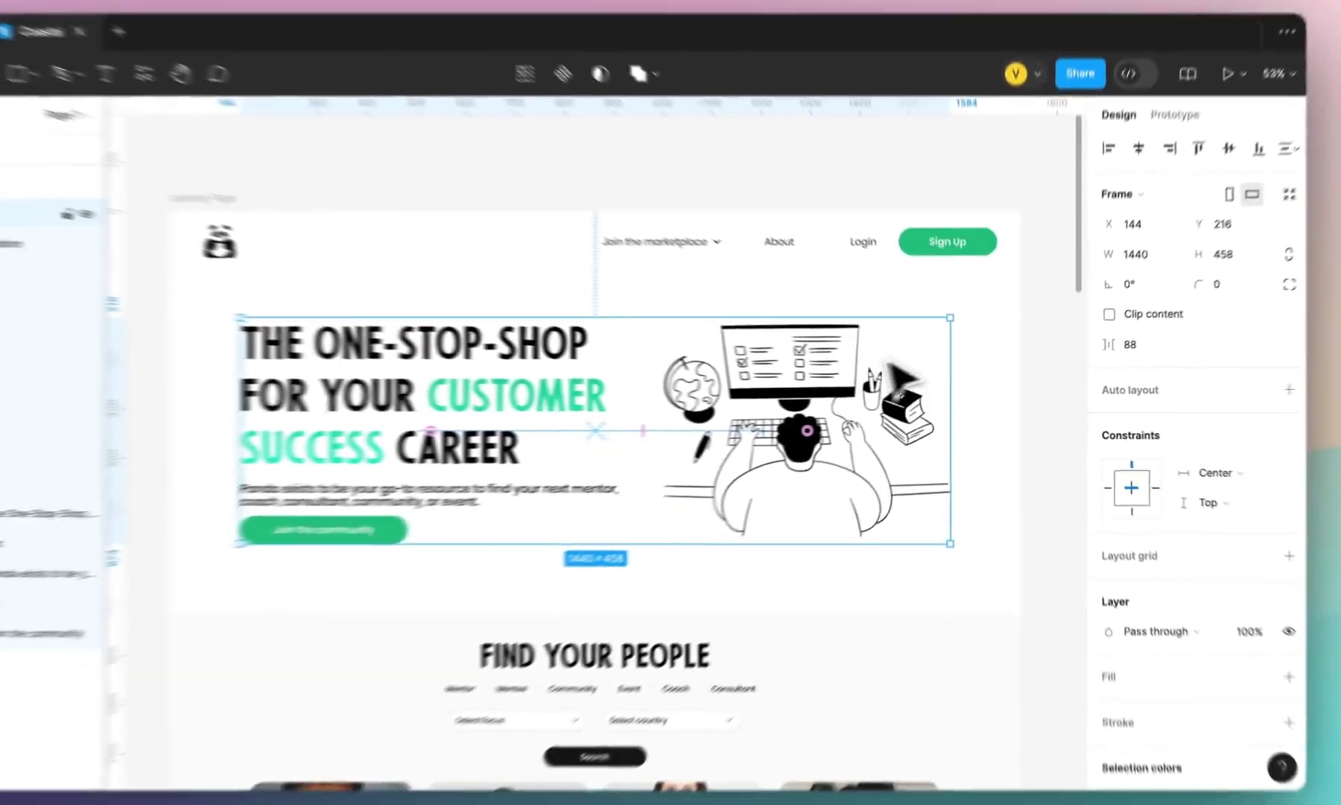
left_click(891, 365)
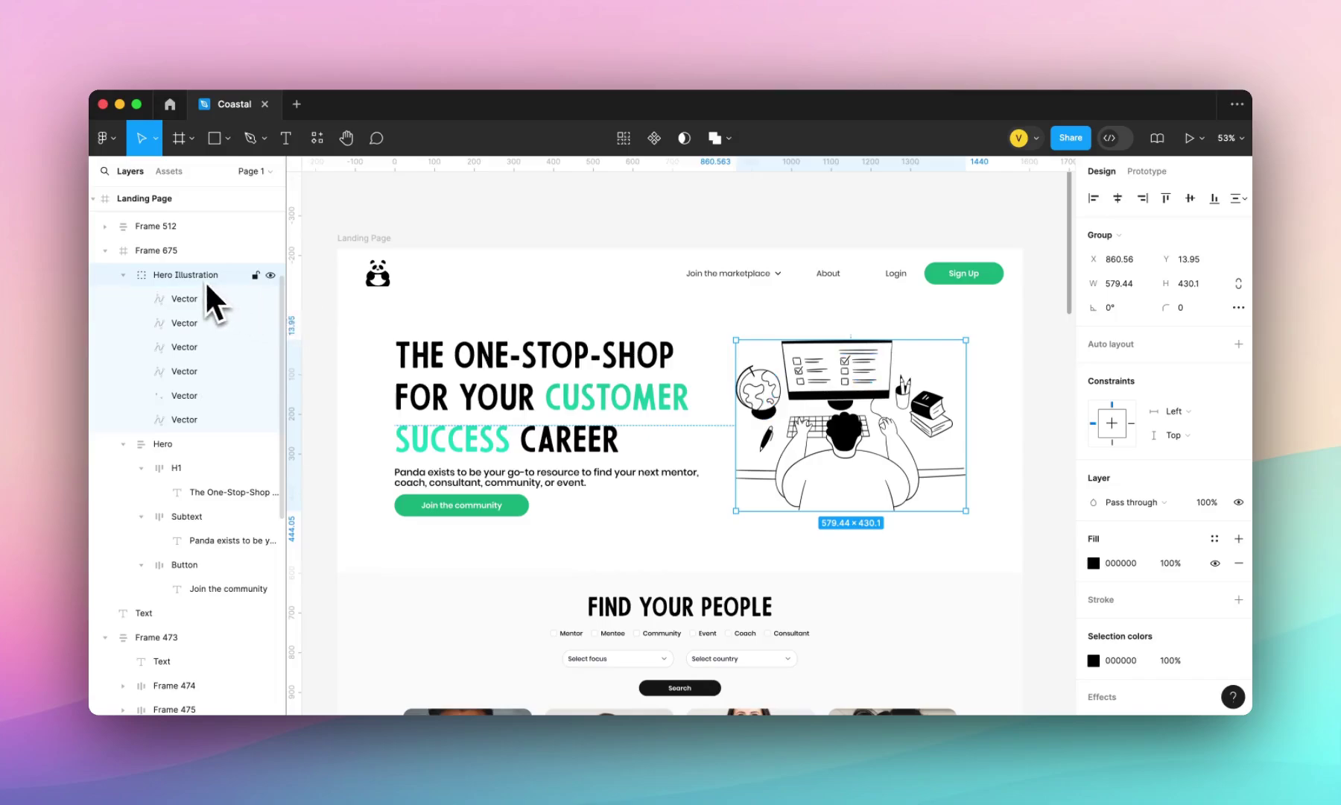
key("super+alt+g")
double_click(177, 275)
type("Illu")
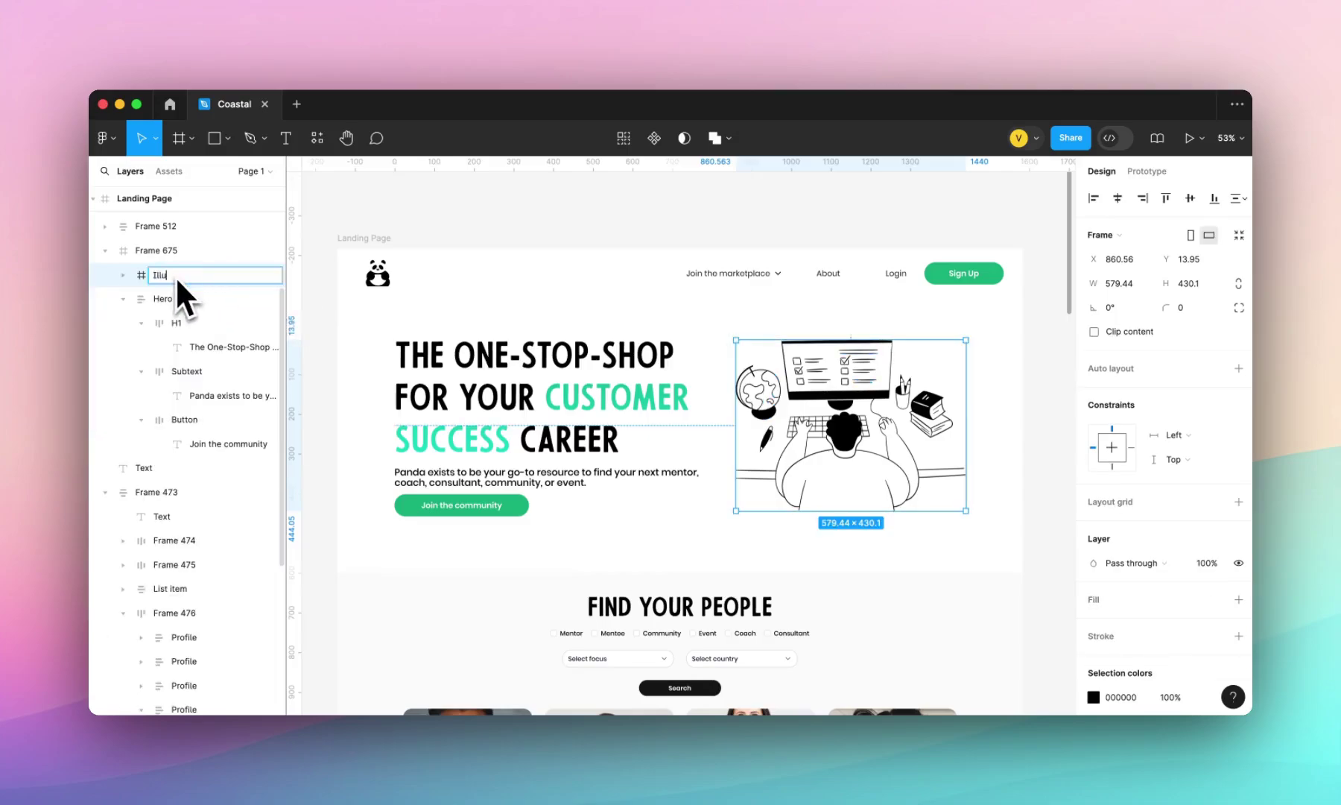
type("stration")
key("Return")
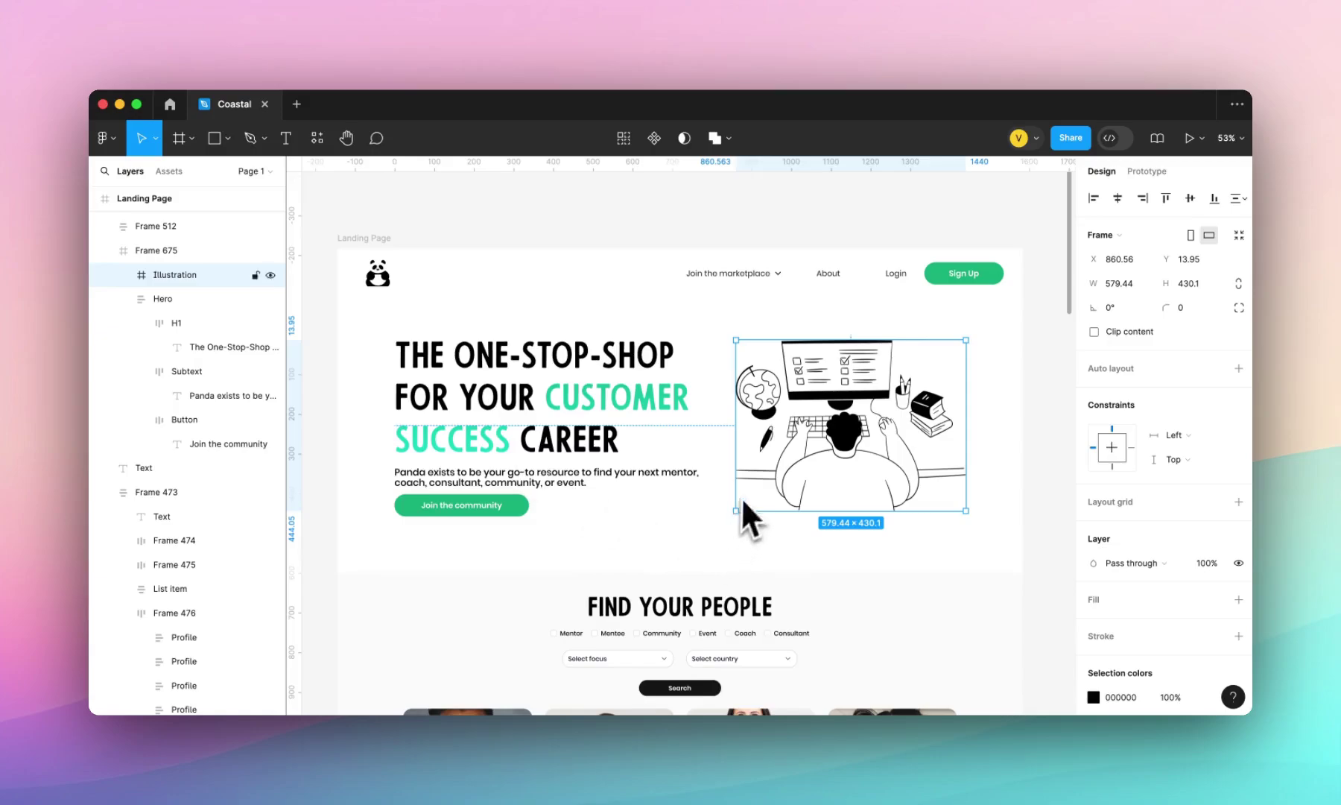
Step: Add auto layout to Frame 675 and set the width of the Hero frame inside it to Fill container
left_click(740, 497)
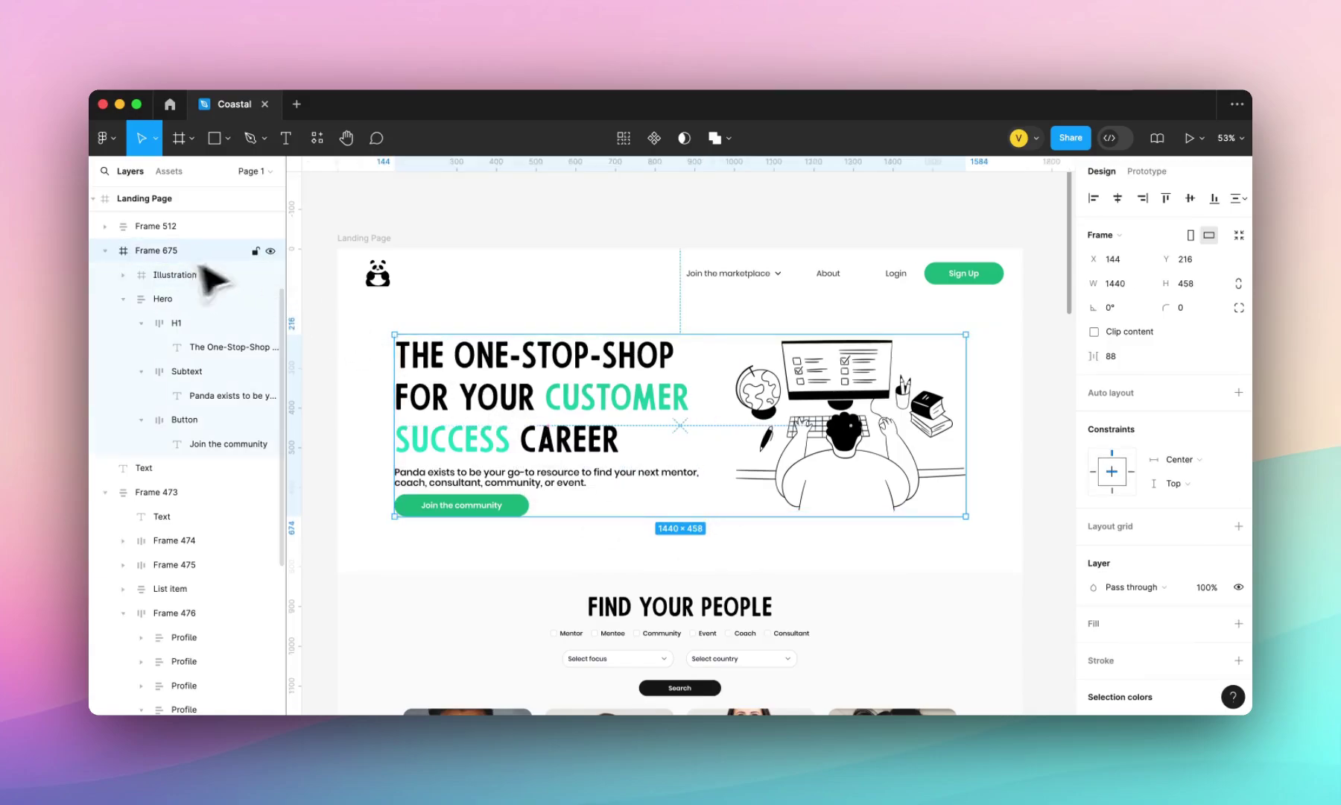
left_click(1236, 393)
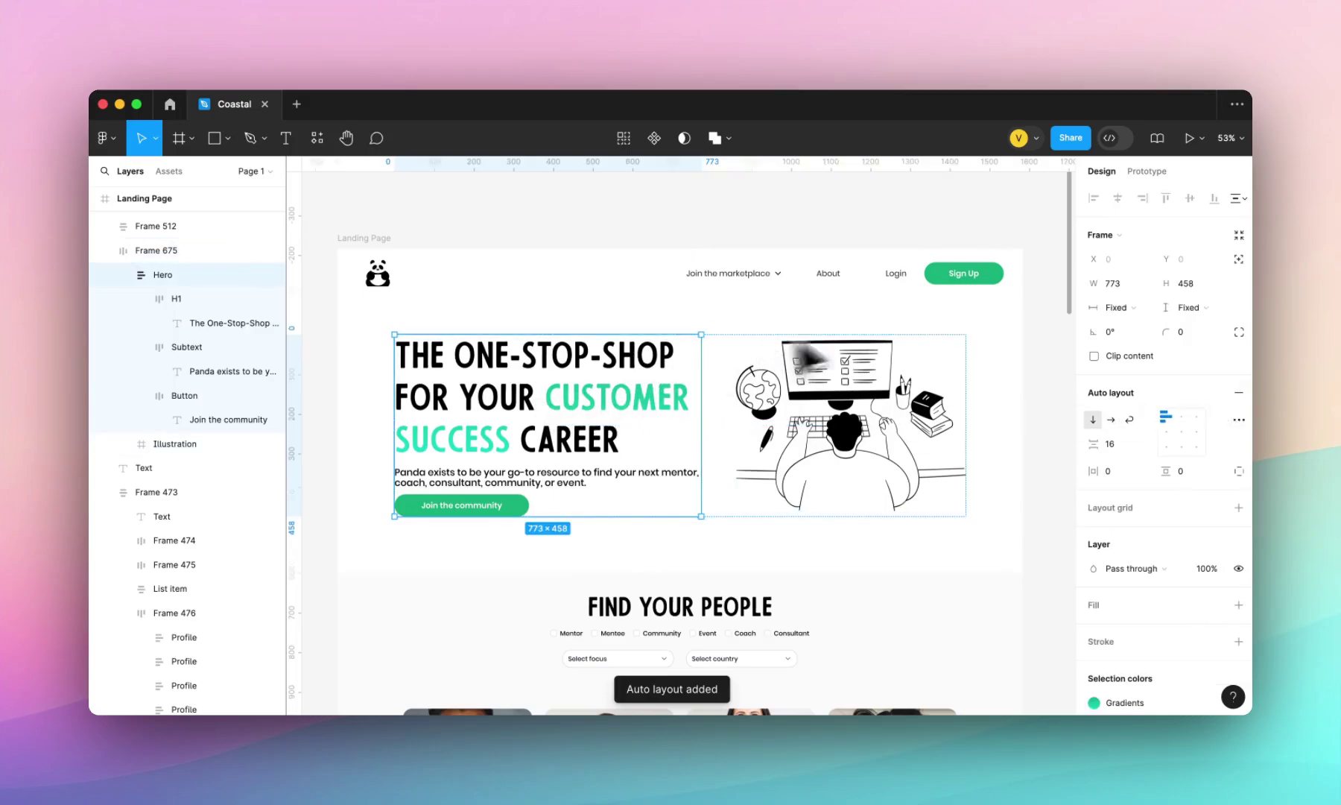
left_click(1110, 307)
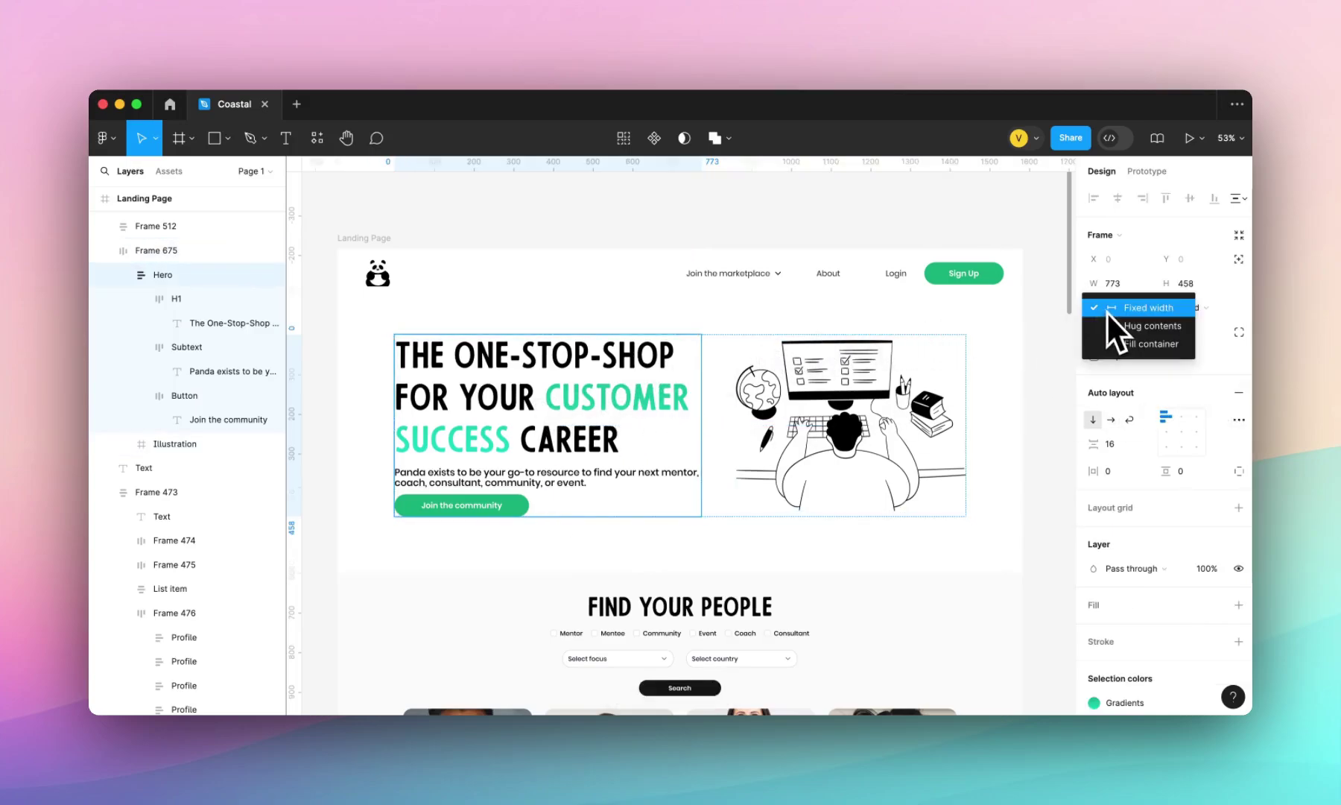
left_click(1132, 344)
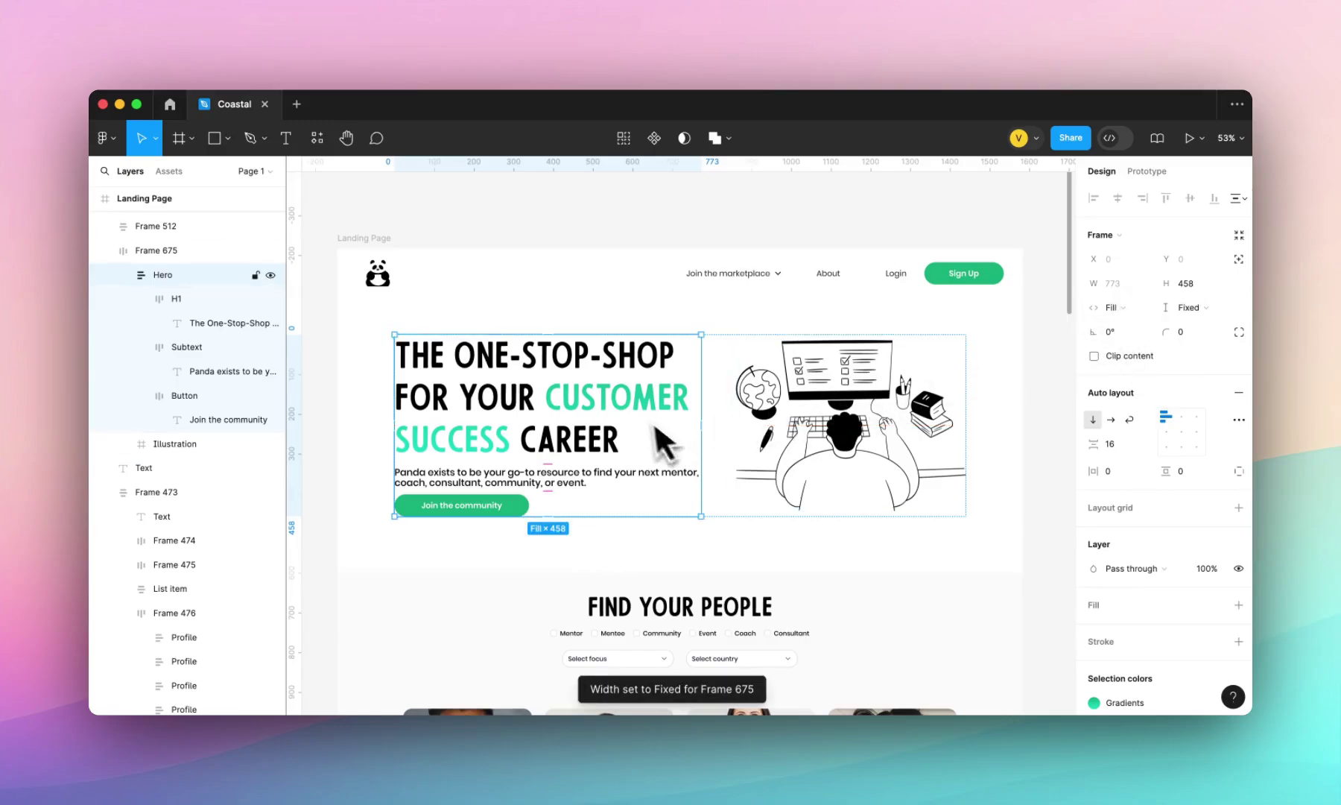
Step: Try Fill container width on the Illustration frame, then return it to a fixed size of 579 × 430 px
left_click(759, 376)
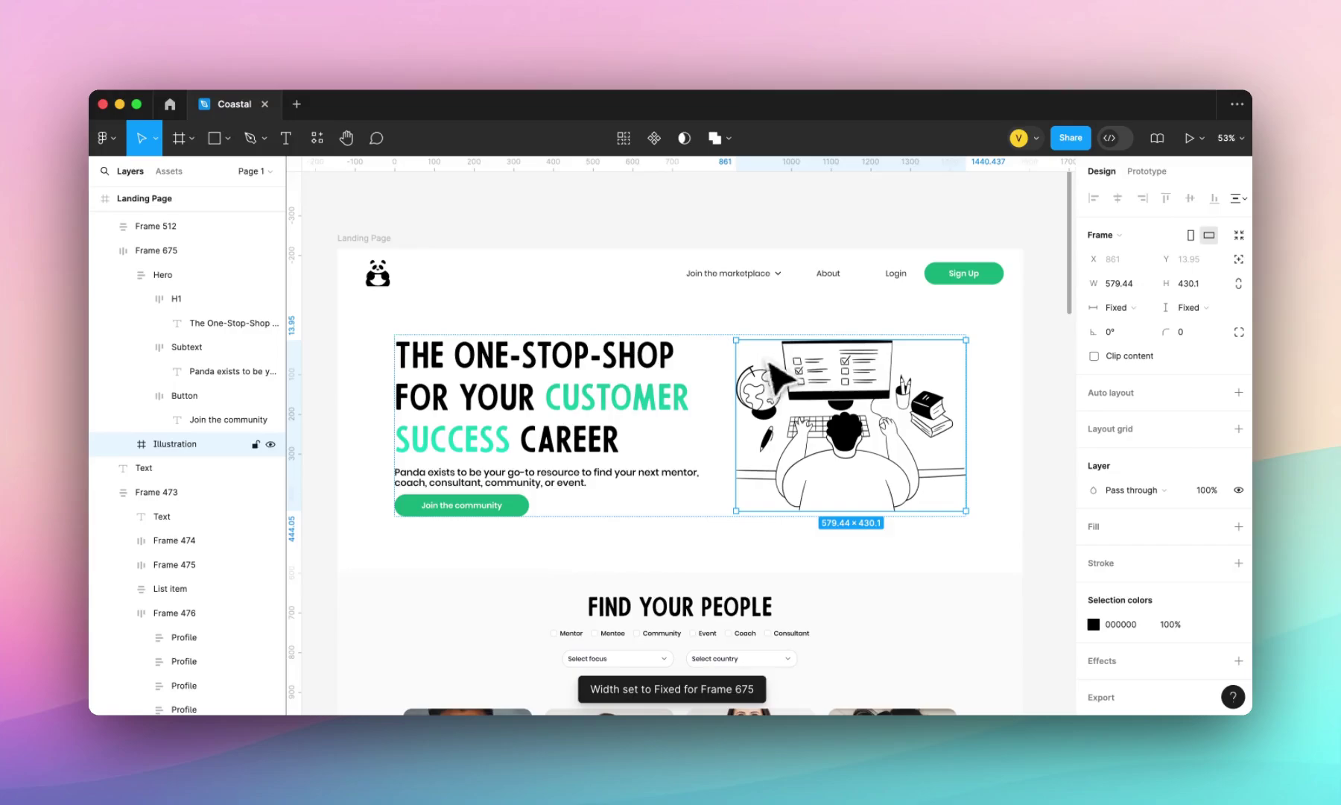
left_click(1114, 307)
left_click(1151, 332)
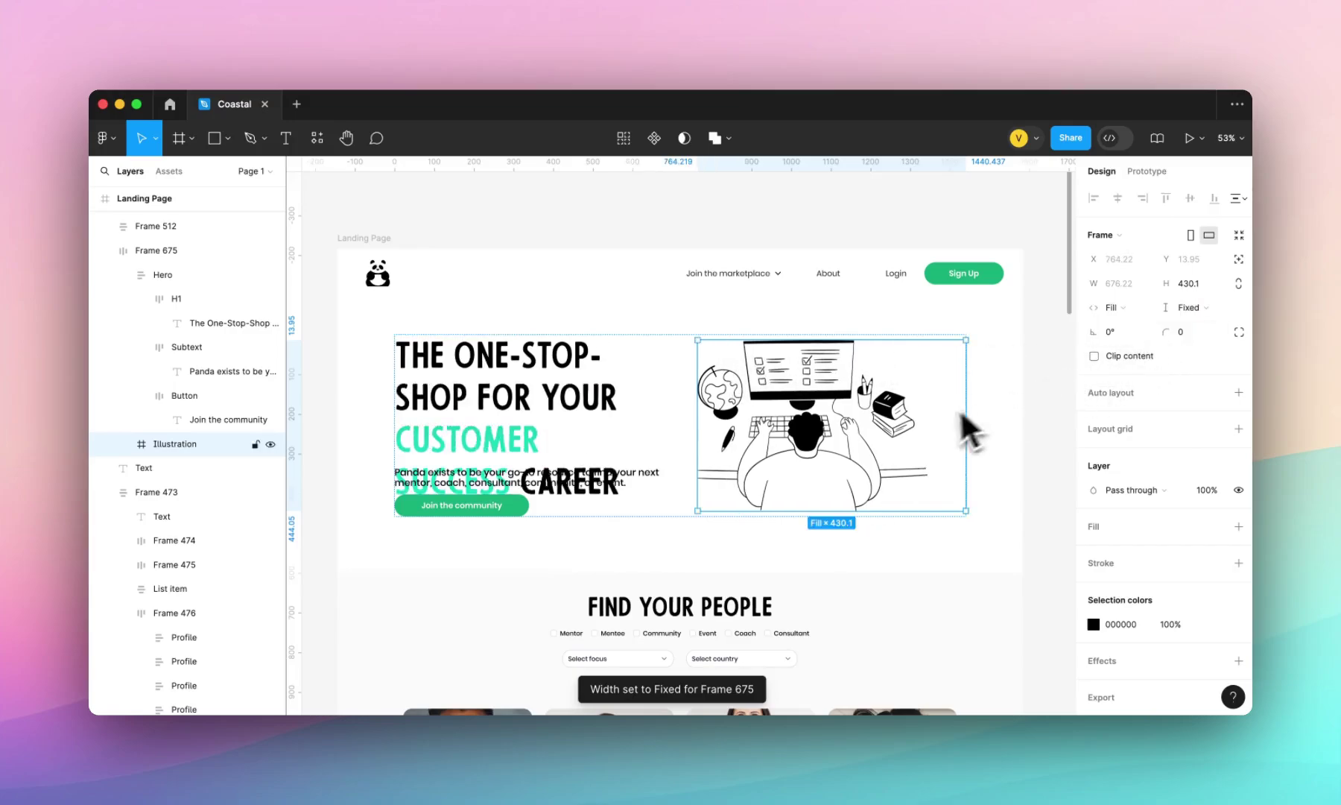
left_click_drag(966, 419, 931, 422)
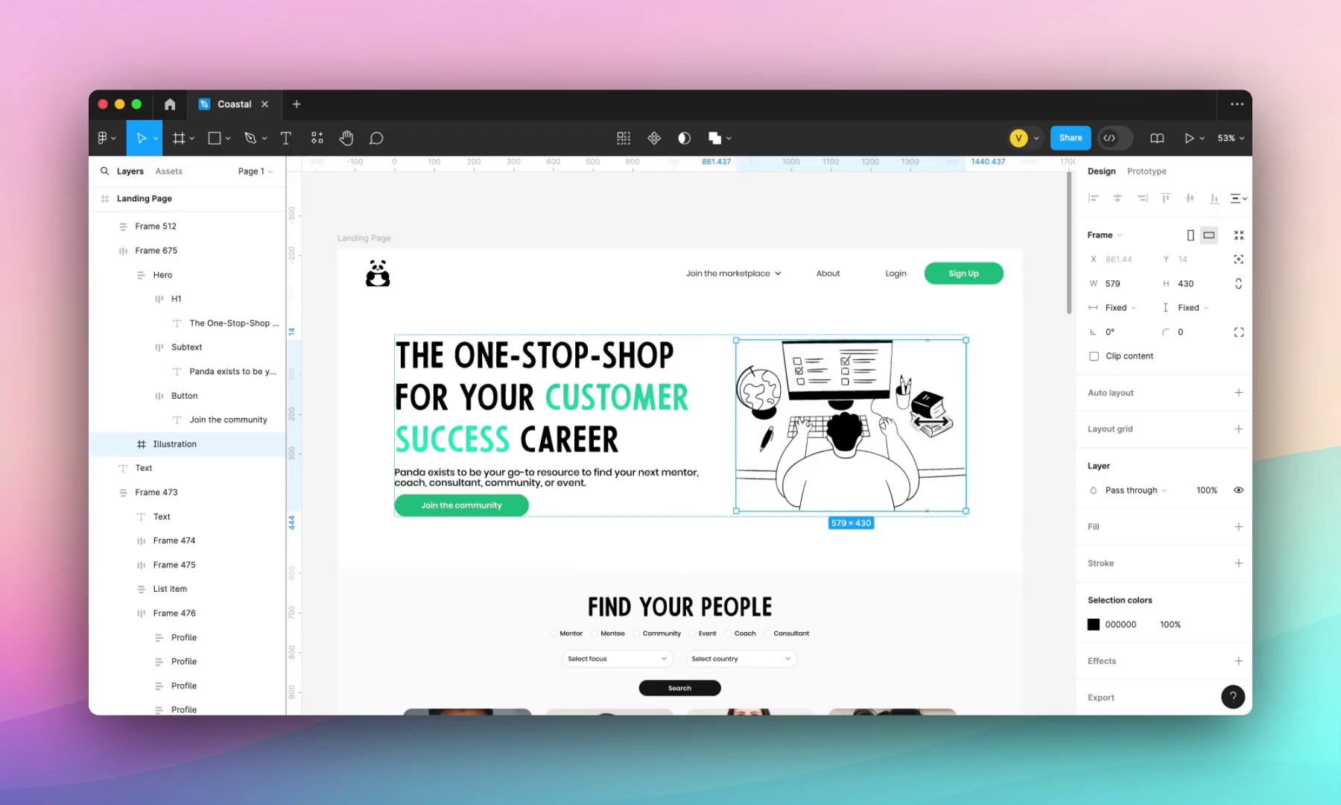
left_click(1017, 415)
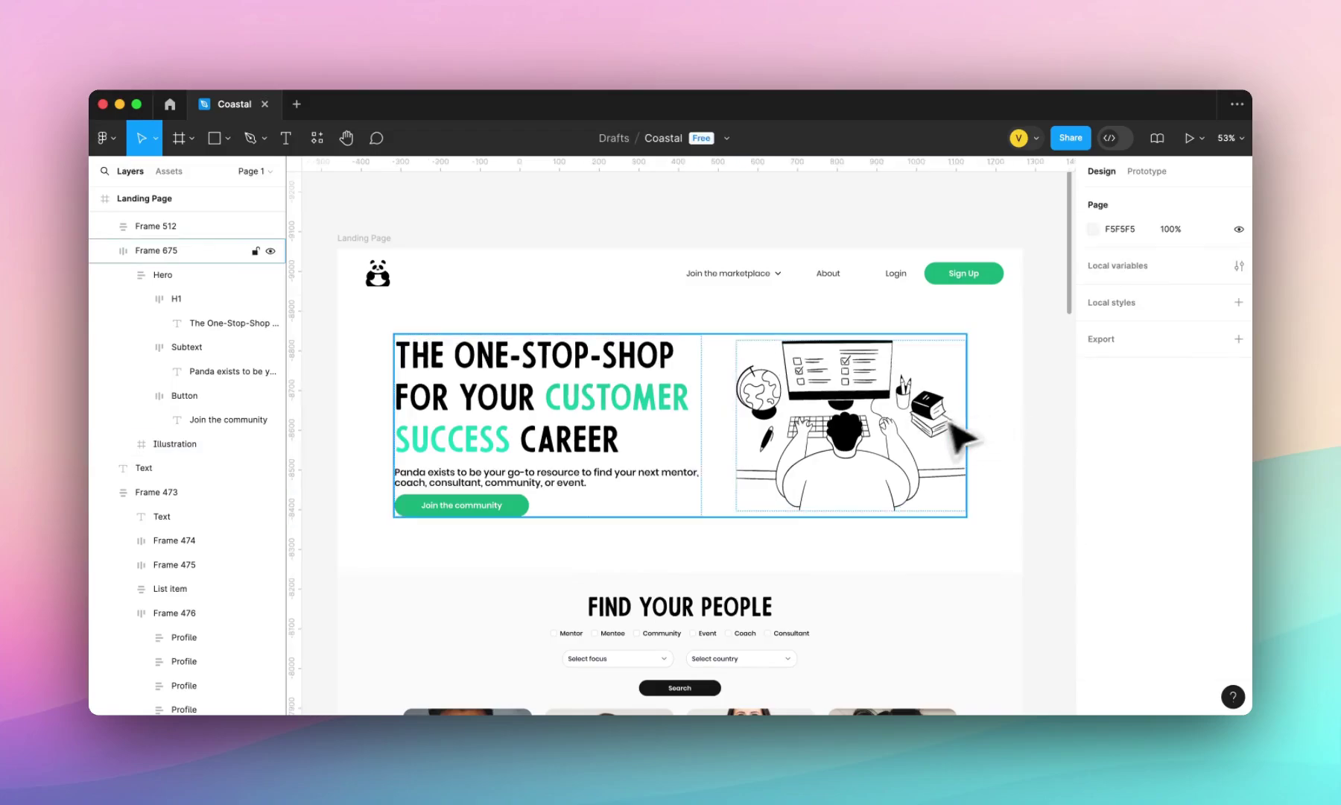
Step: Replace the gradient on the heading words "Customer Success" with the button's solid green, 18AE79
left_click(931, 440)
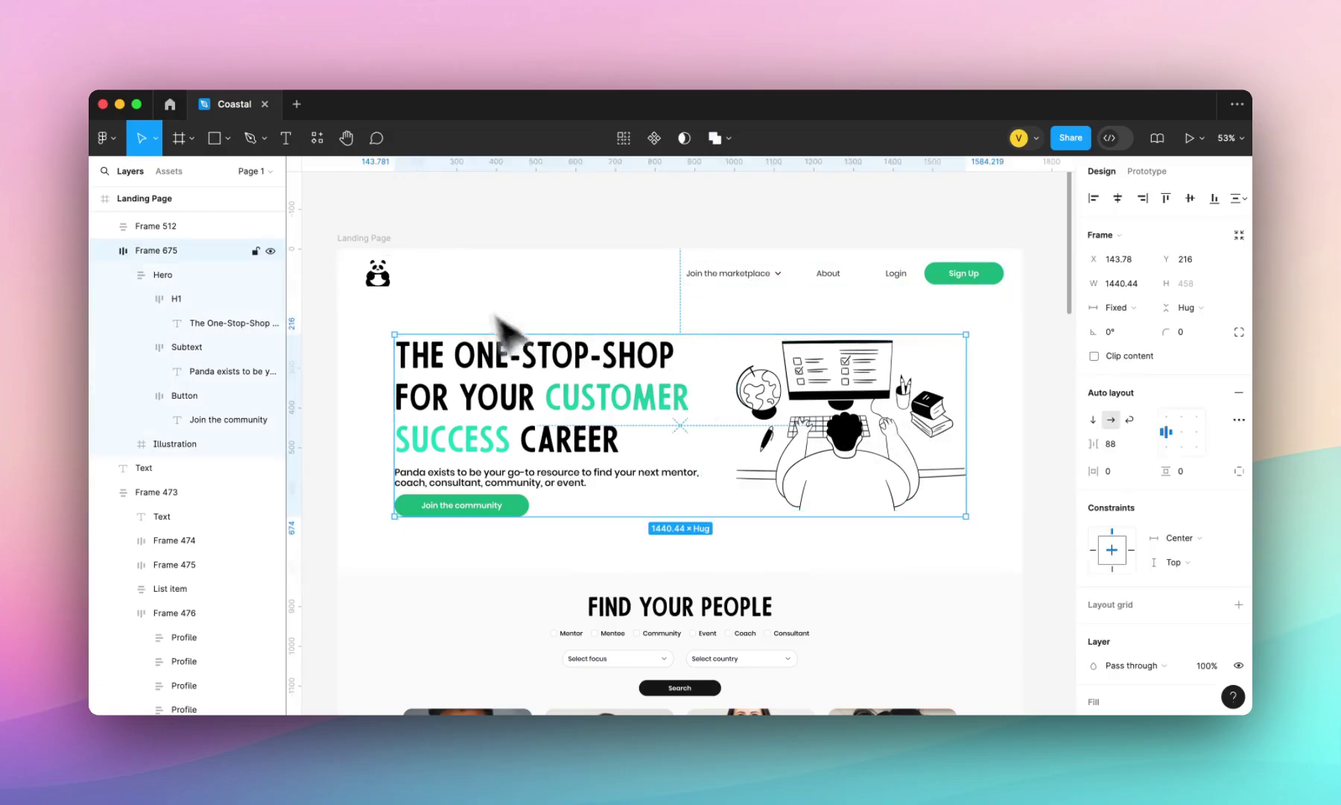
double_click(572, 403)
double_click(573, 404)
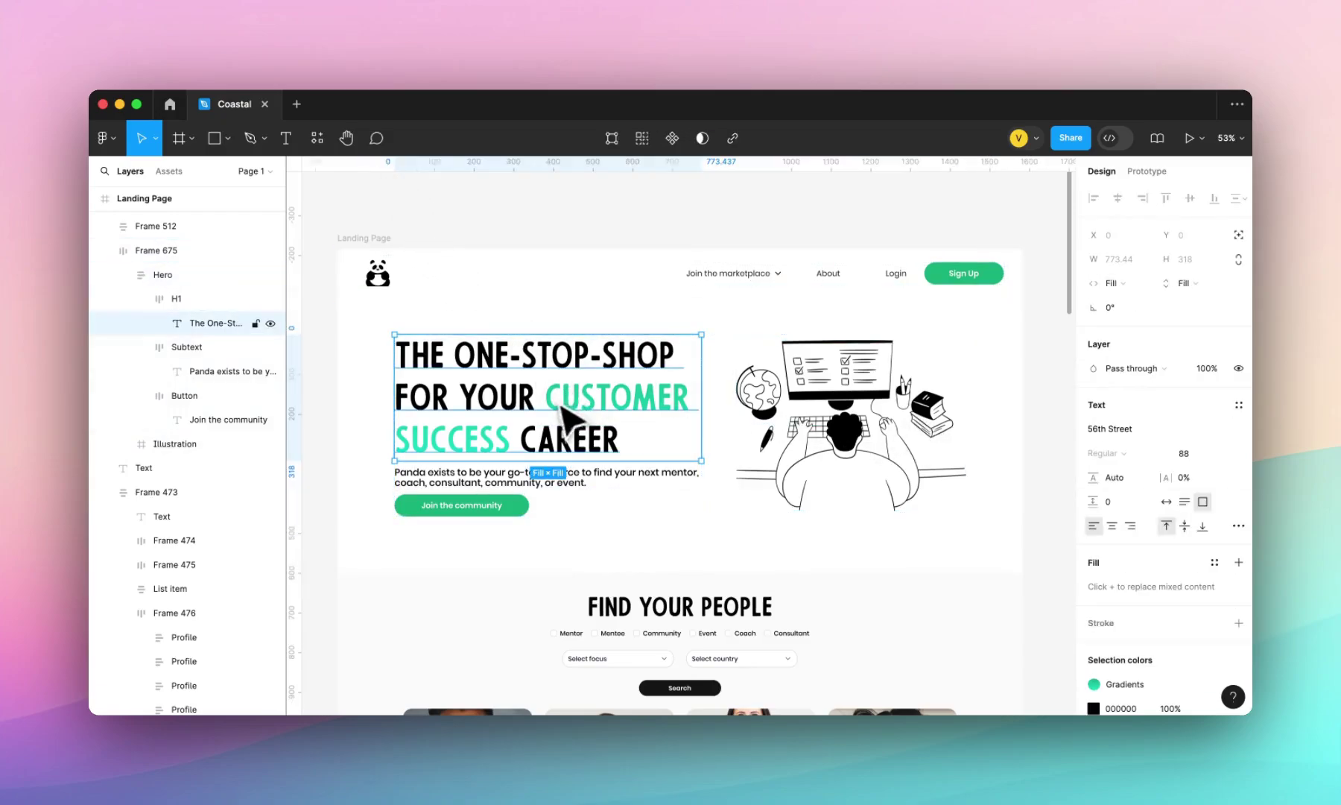
double_click(564, 408)
left_click_drag(546, 394, 512, 441)
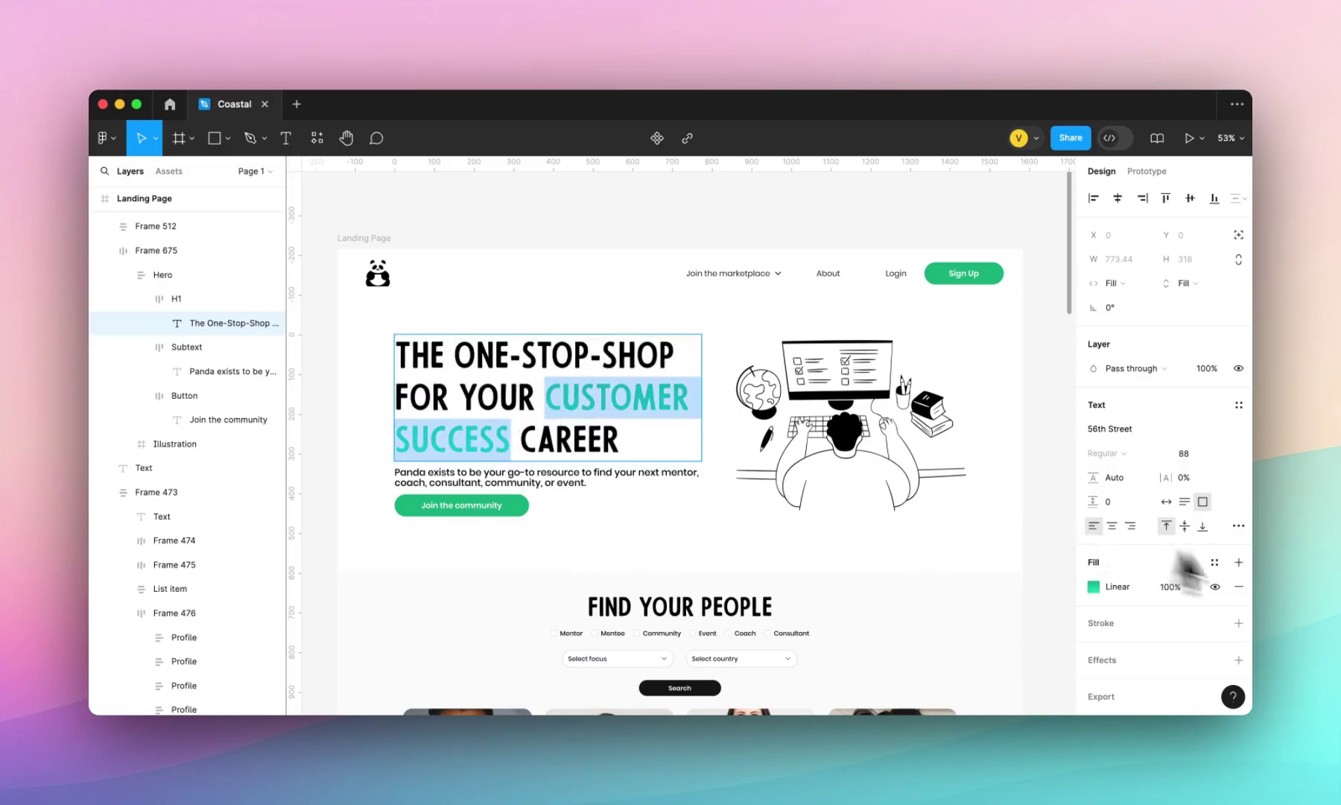
left_click(1238, 586)
left_click(1092, 566)
left_click(1093, 586)
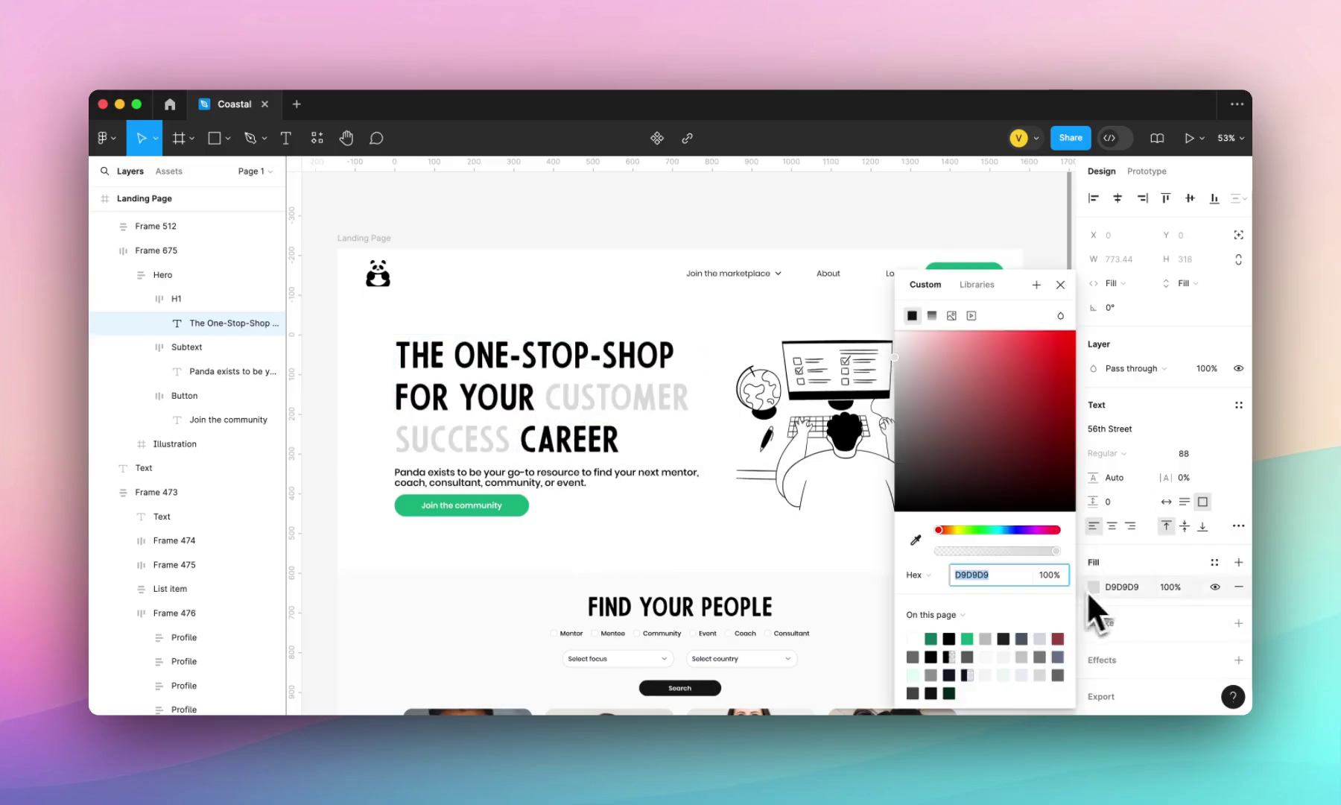
key("i")
left_click(523, 511)
left_click(593, 533)
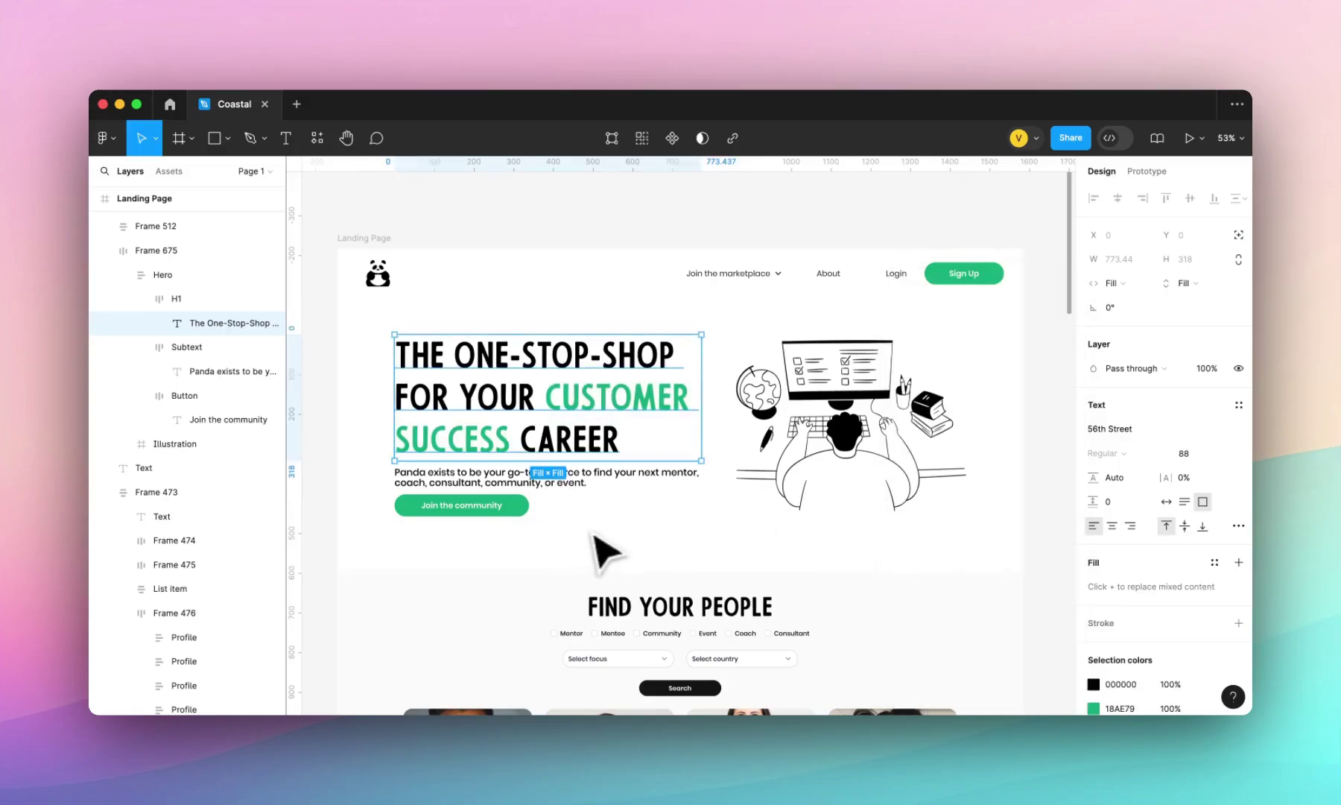
Step: Copy Frame 675 for Framer by running the Figma to HTML with Framer plugin, found by searching for "figma framer"
left_click(619, 553)
left_click(756, 428)
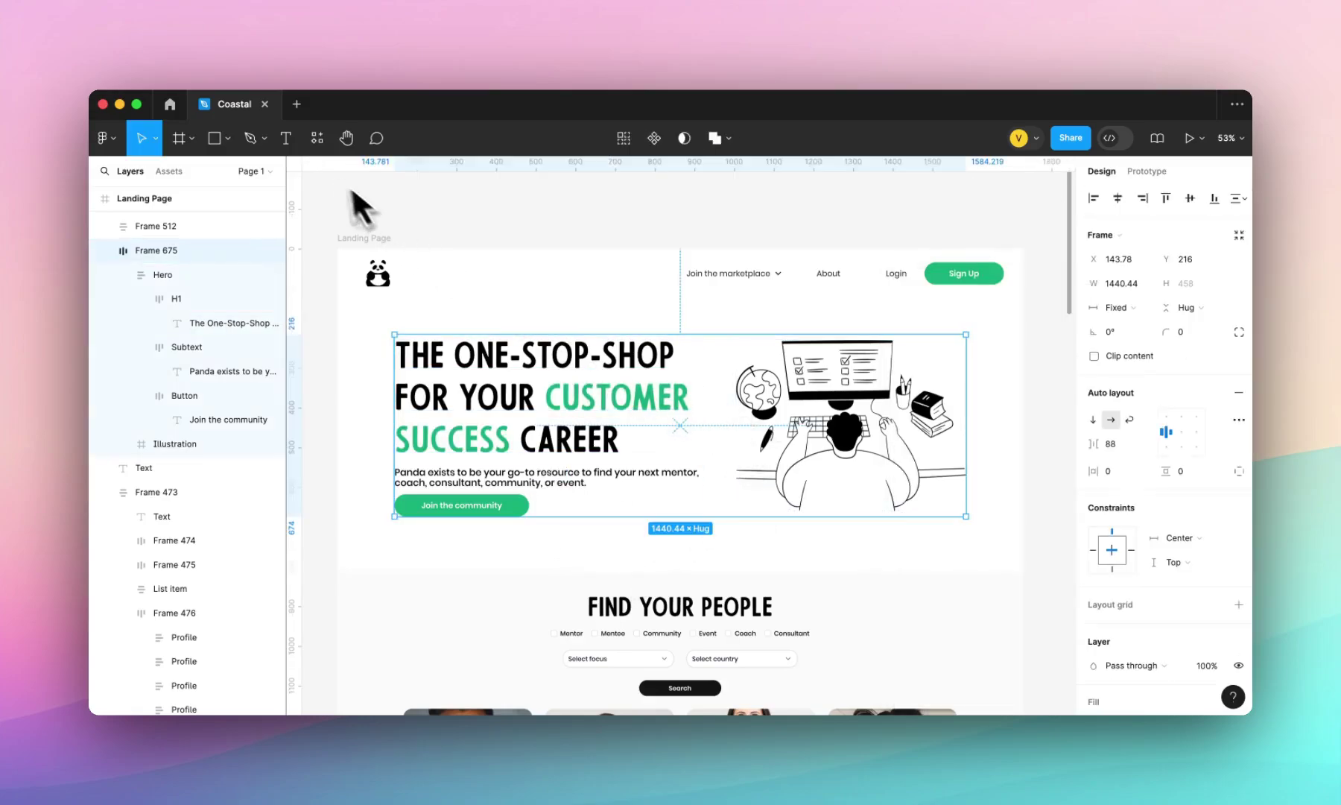
left_click(317, 139)
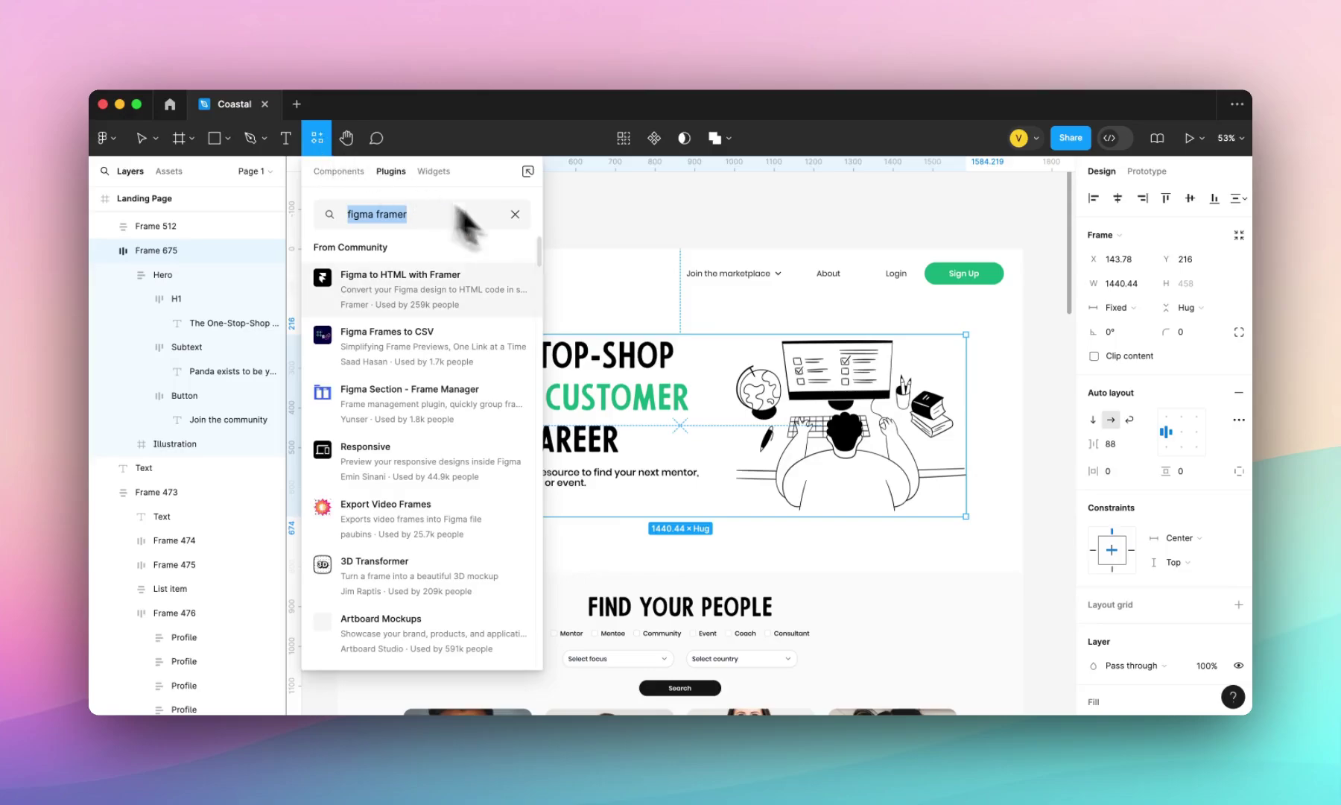
left_click(518, 291)
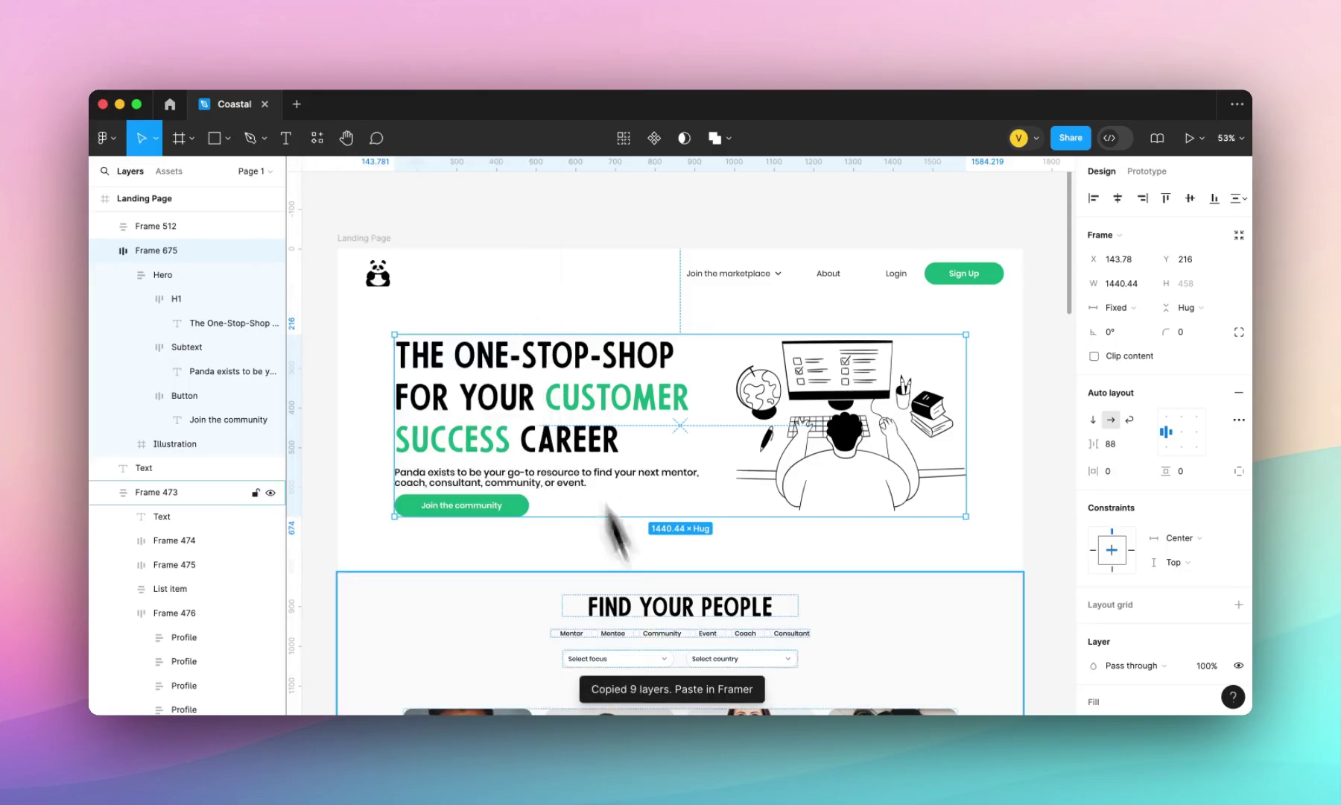
Step: Switch to Framer, paste the copied section into the Desktop page and move it about 172 px in and 215 px down
left_click(615, 791)
left_click(581, 365)
key("super+v")
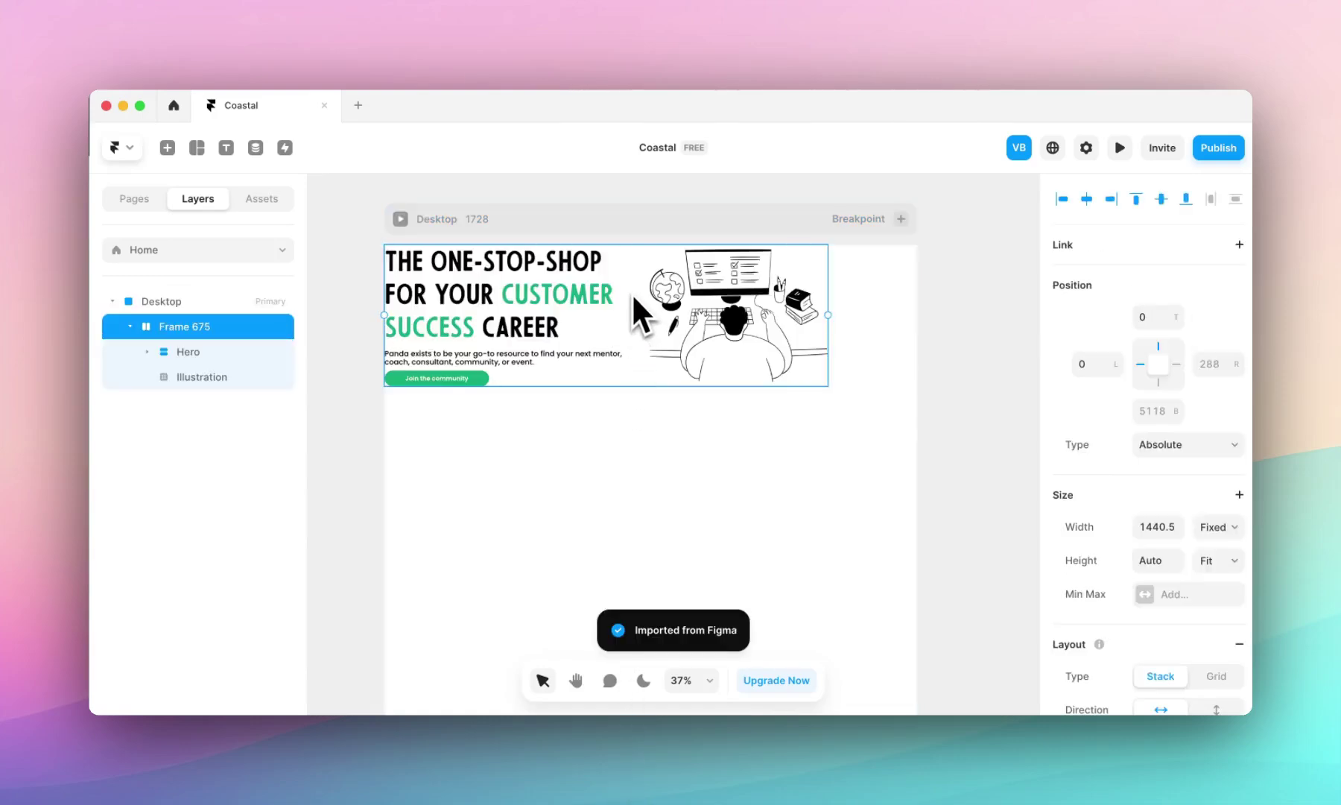
left_click_drag(632, 292, 681, 358)
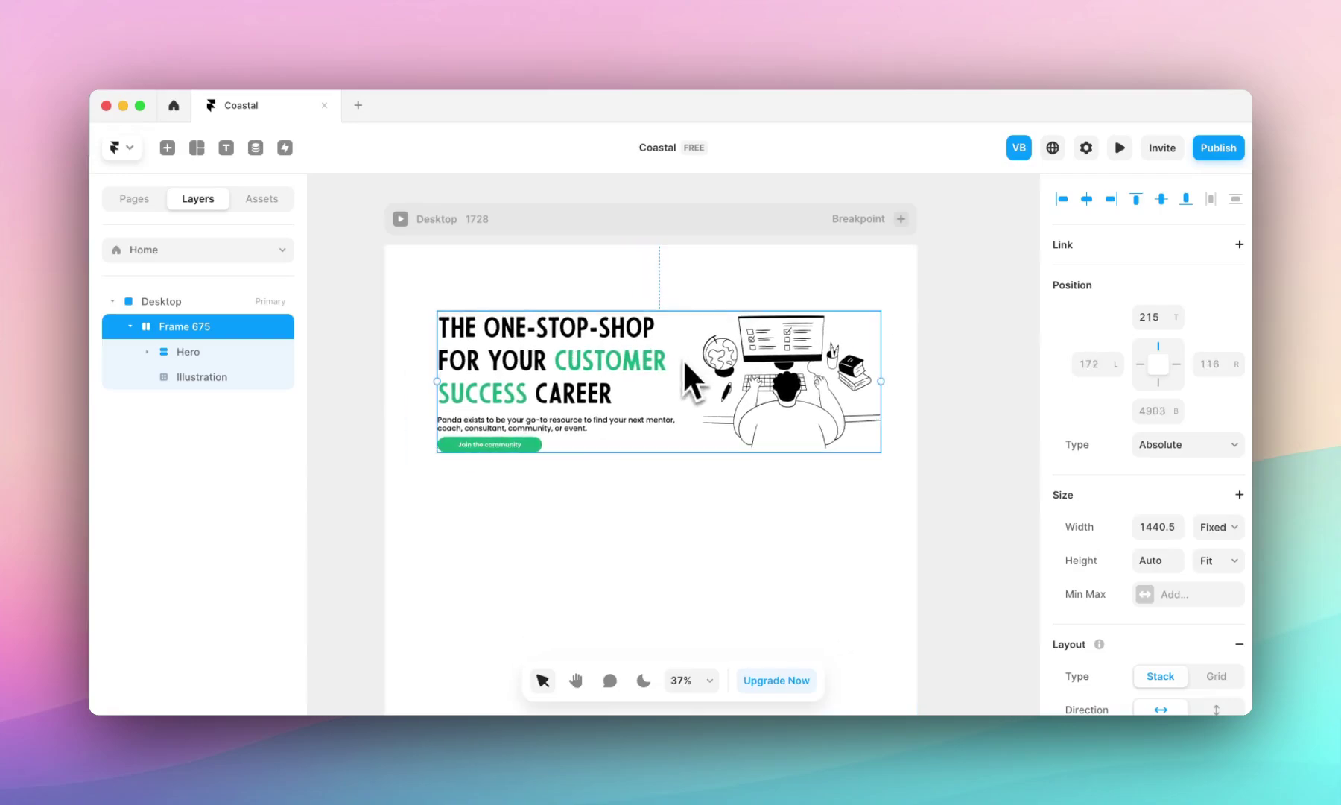
Step: Examine the imported layer structure and sizing of the Hero stack with its H1, Subtext and Button frames
left_click(579, 383)
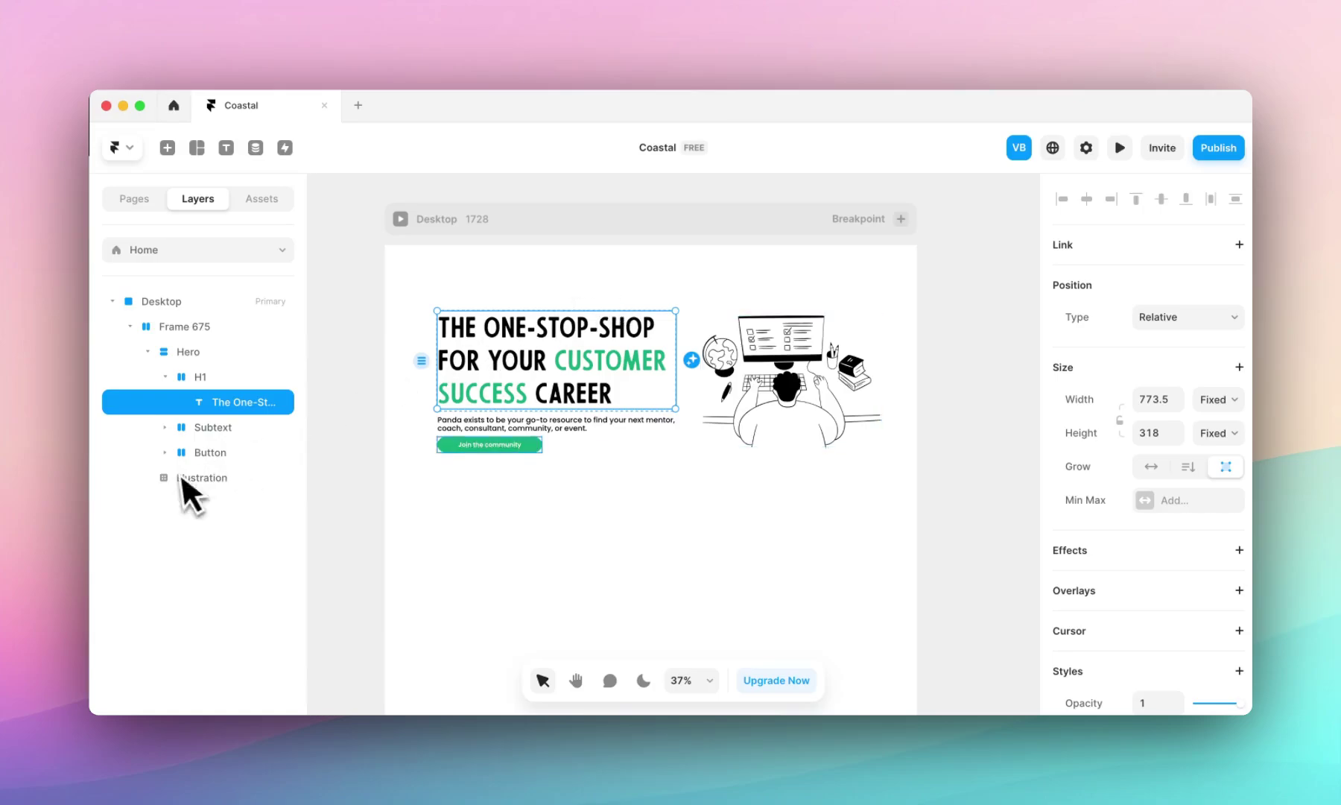
scroll(536, 294, "up", 3)
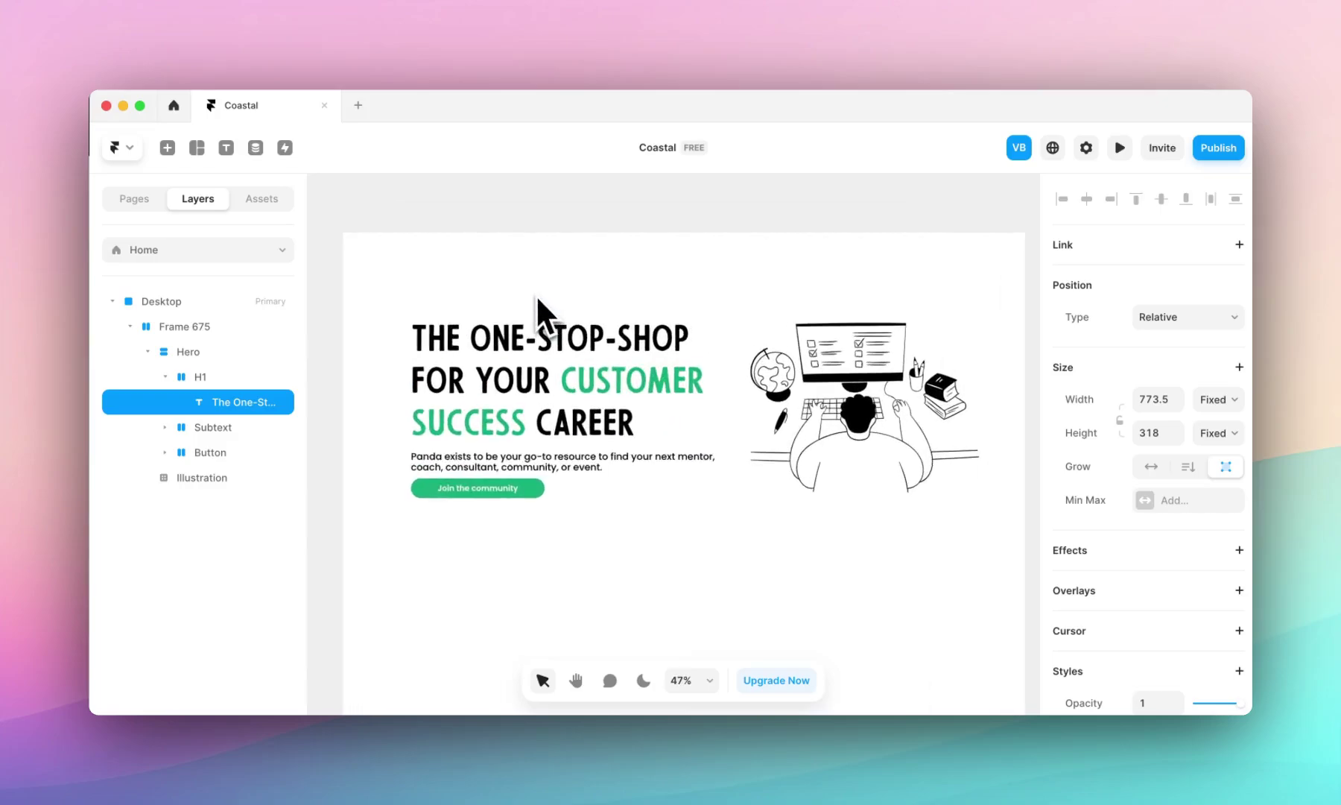
left_click(228, 356)
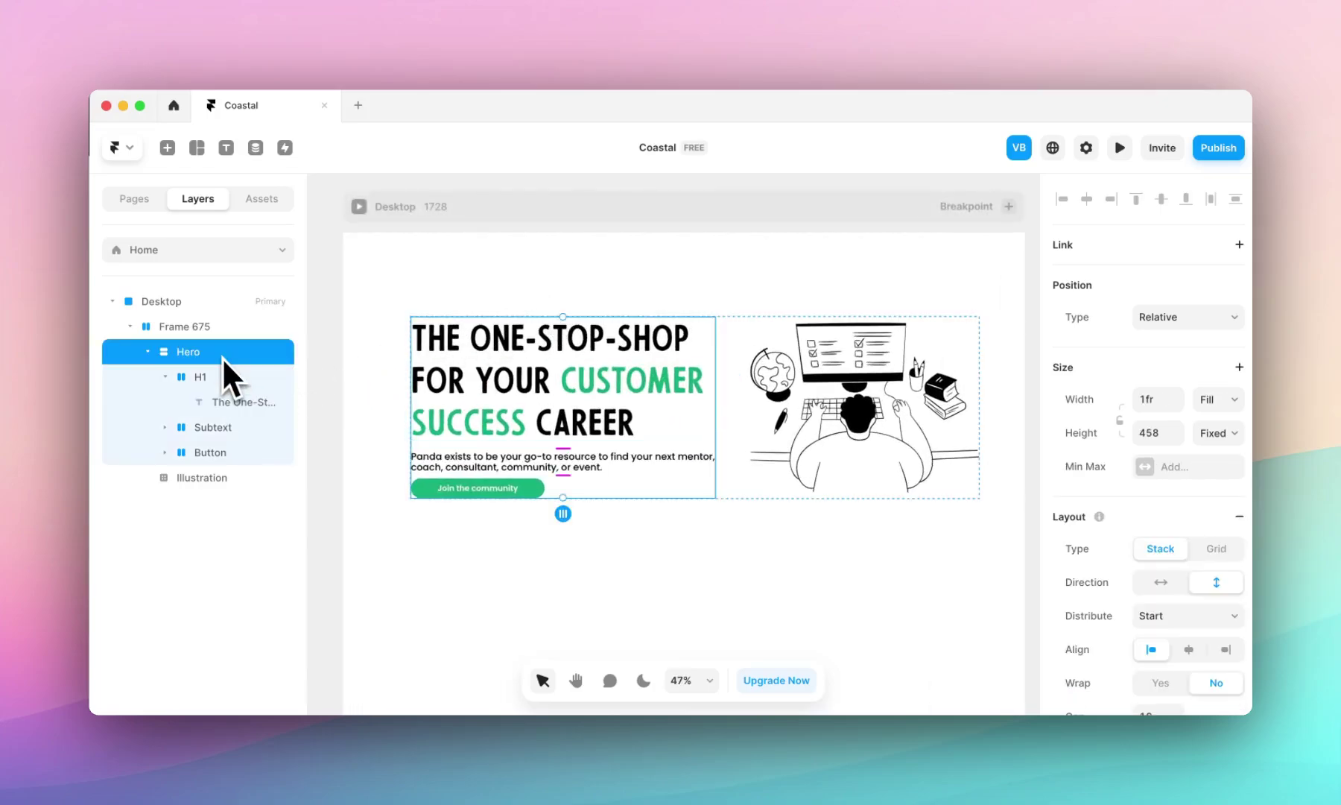
mouse_move(562, 498)
left_mouse_down()
mouse_move(572, 488)
mouse_move(570, 507)
left_mouse_up()
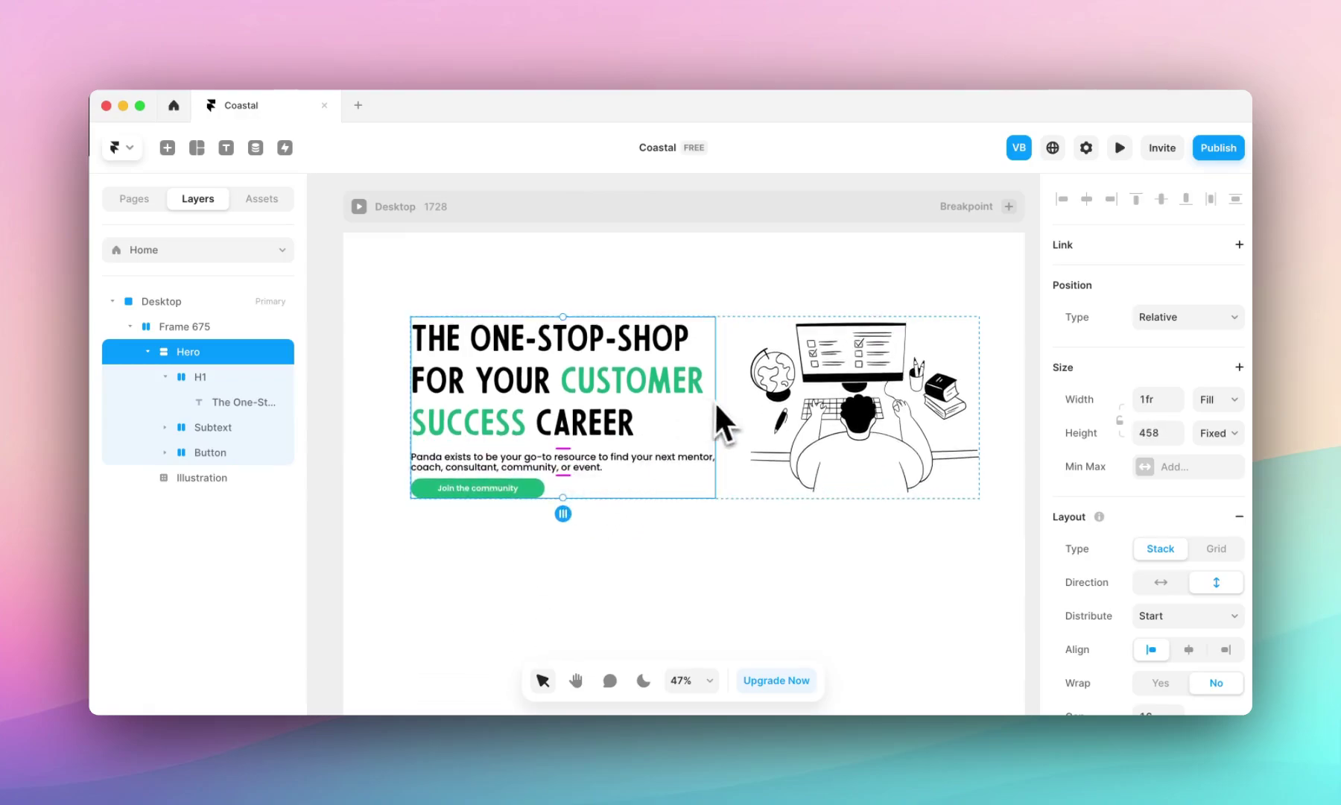
left_click(205, 329)
left_click(205, 346)
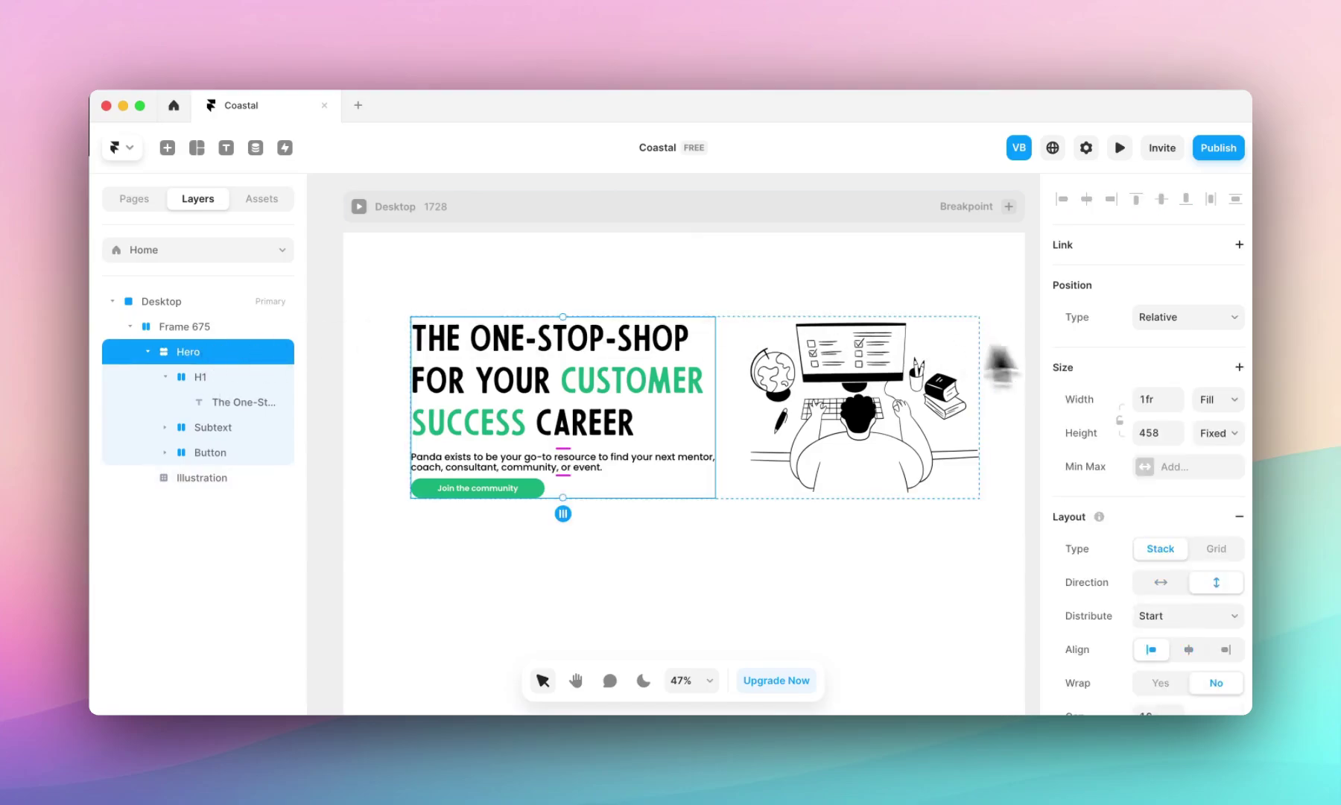
left_click(212, 382)
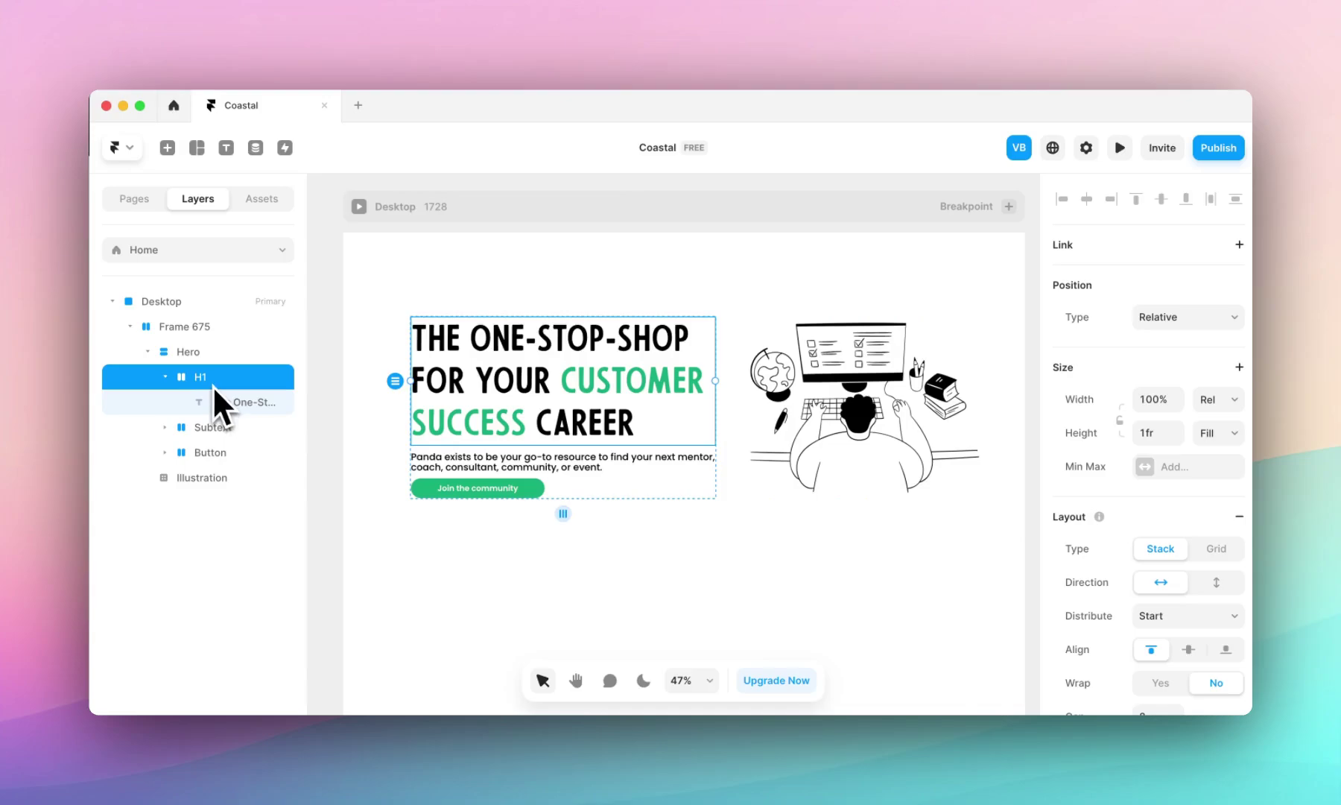
left_click(217, 427)
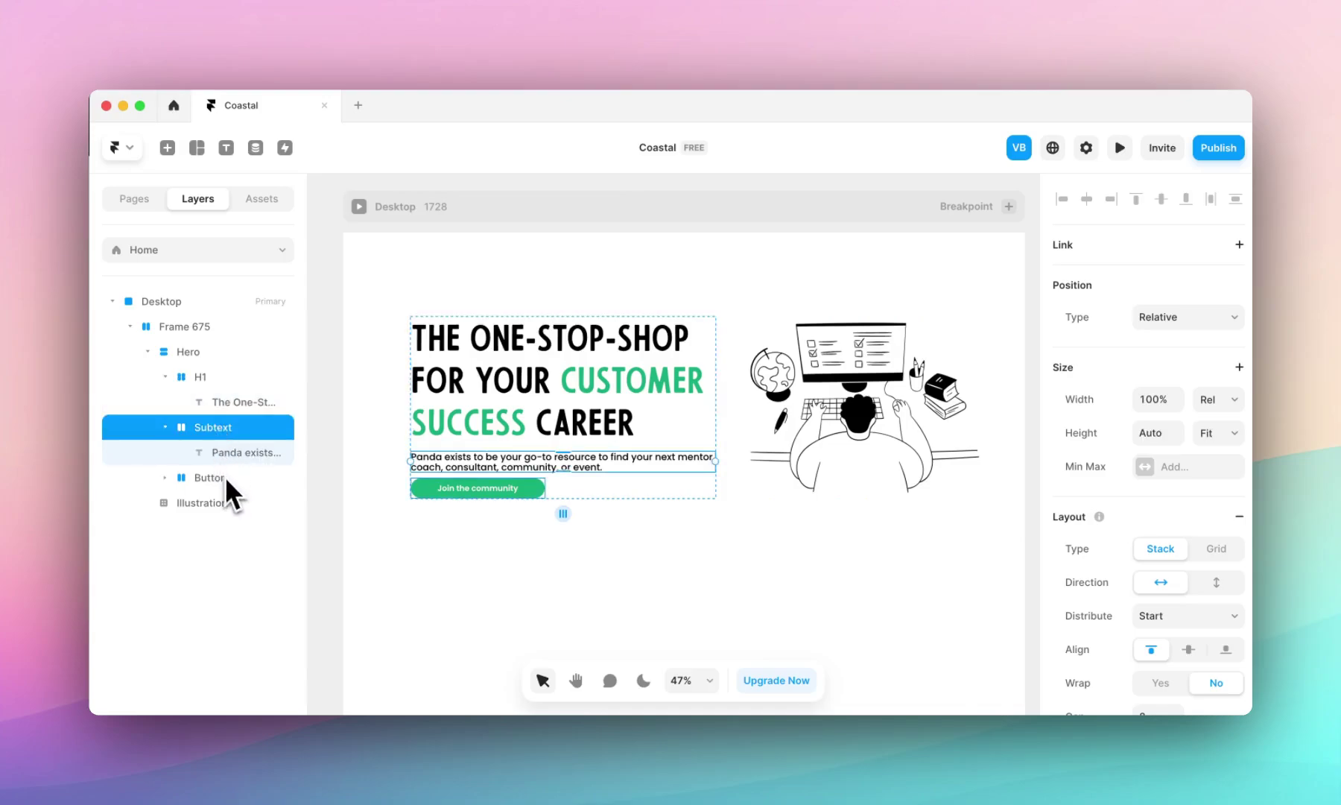
left_click(225, 477)
left_click(217, 428)
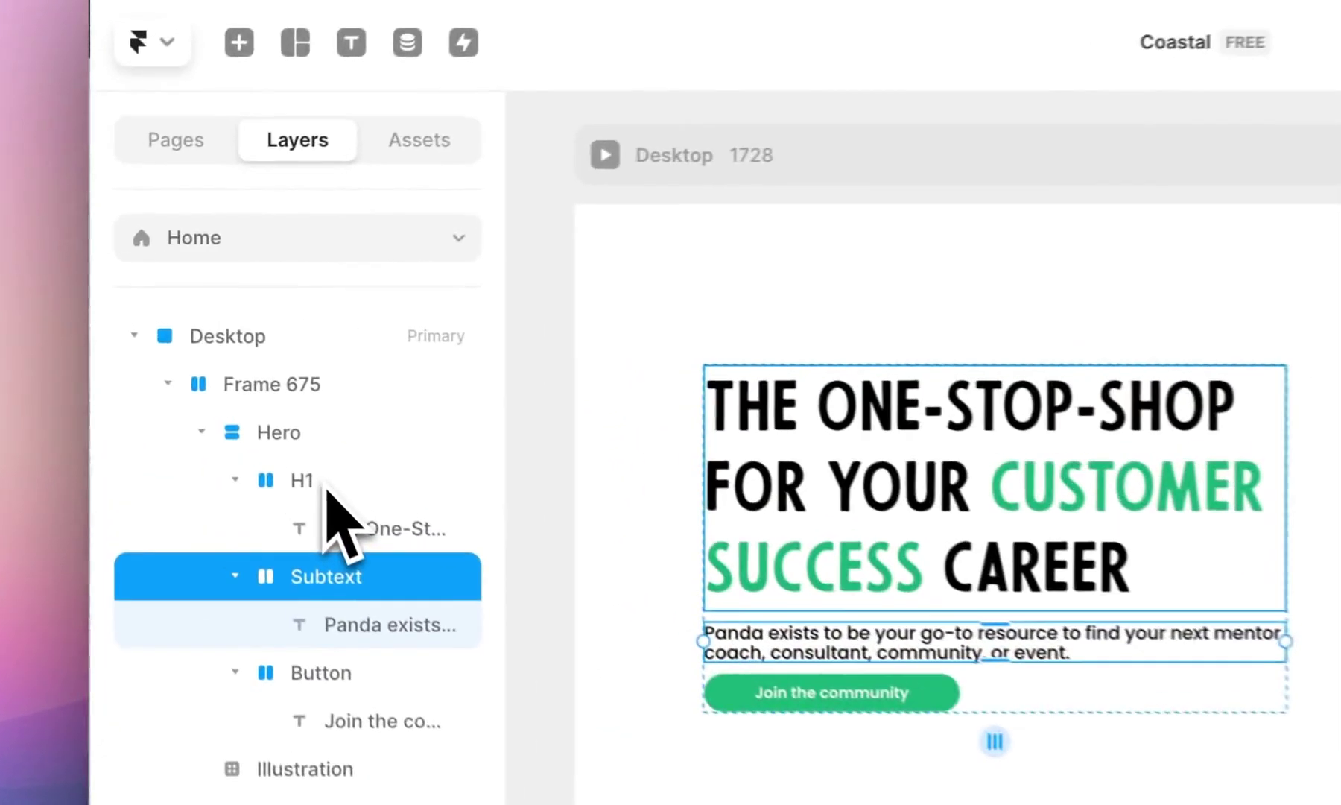
Step: Set the width of the H1 frame to Fill
left_click(329, 488)
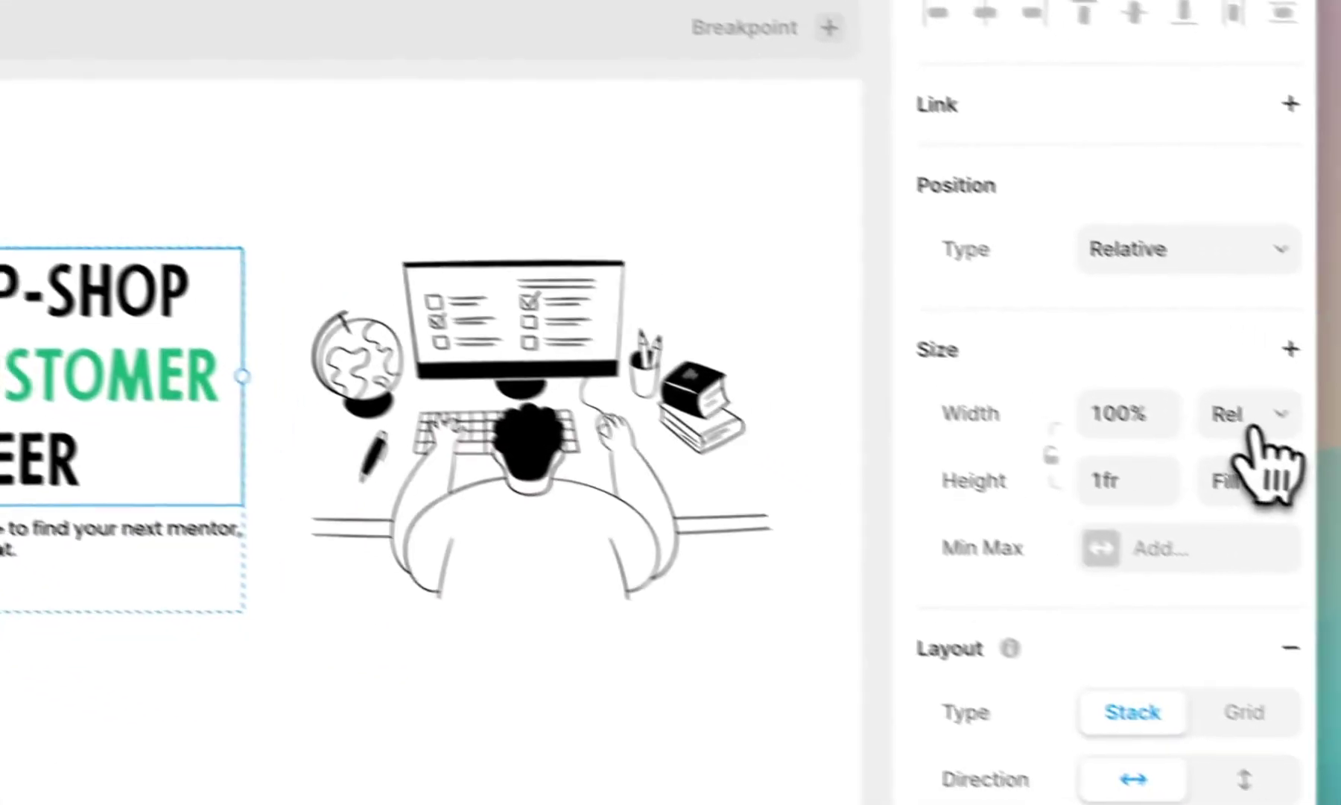
left_click(1252, 425)
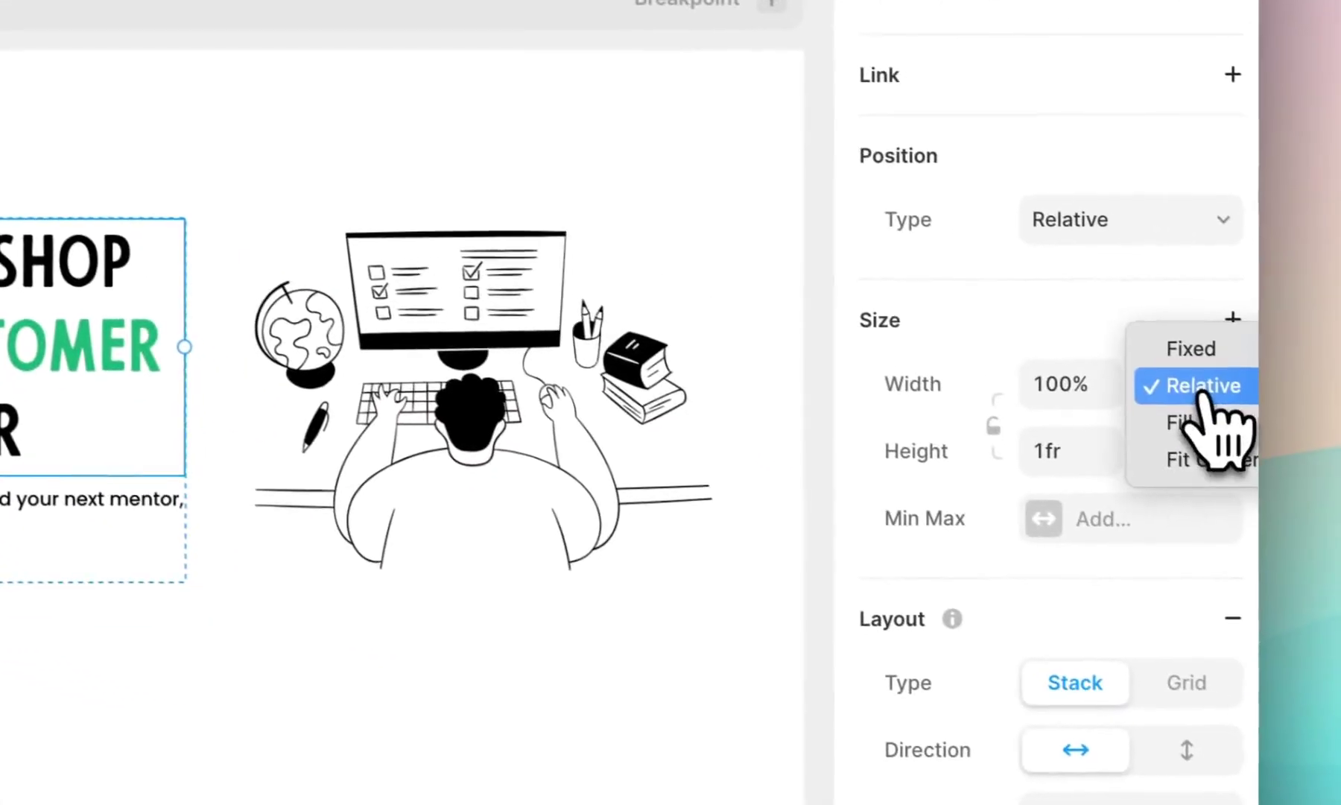
left_click(1282, 427)
Step: Try Fill width on the Button frame, then undo the change
left_click(380, 480)
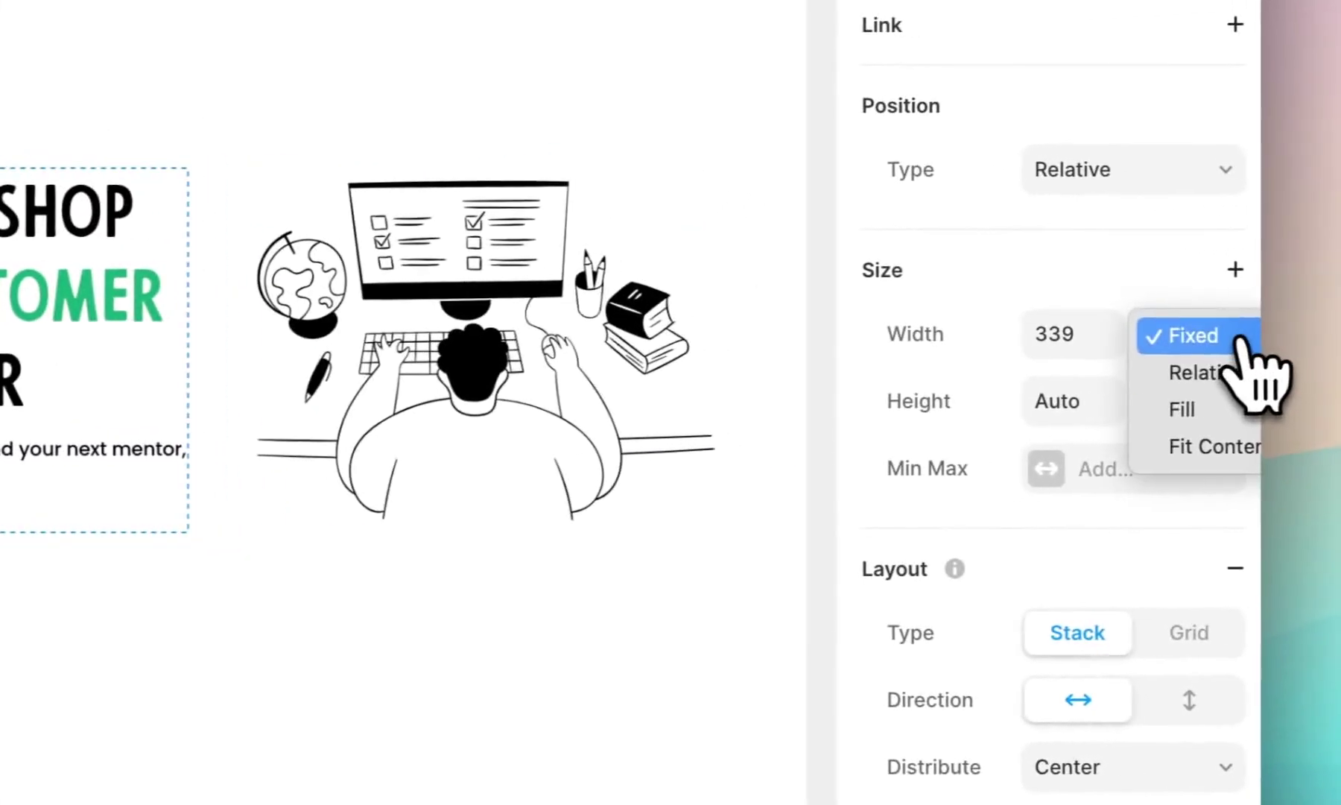
left_click(1237, 411)
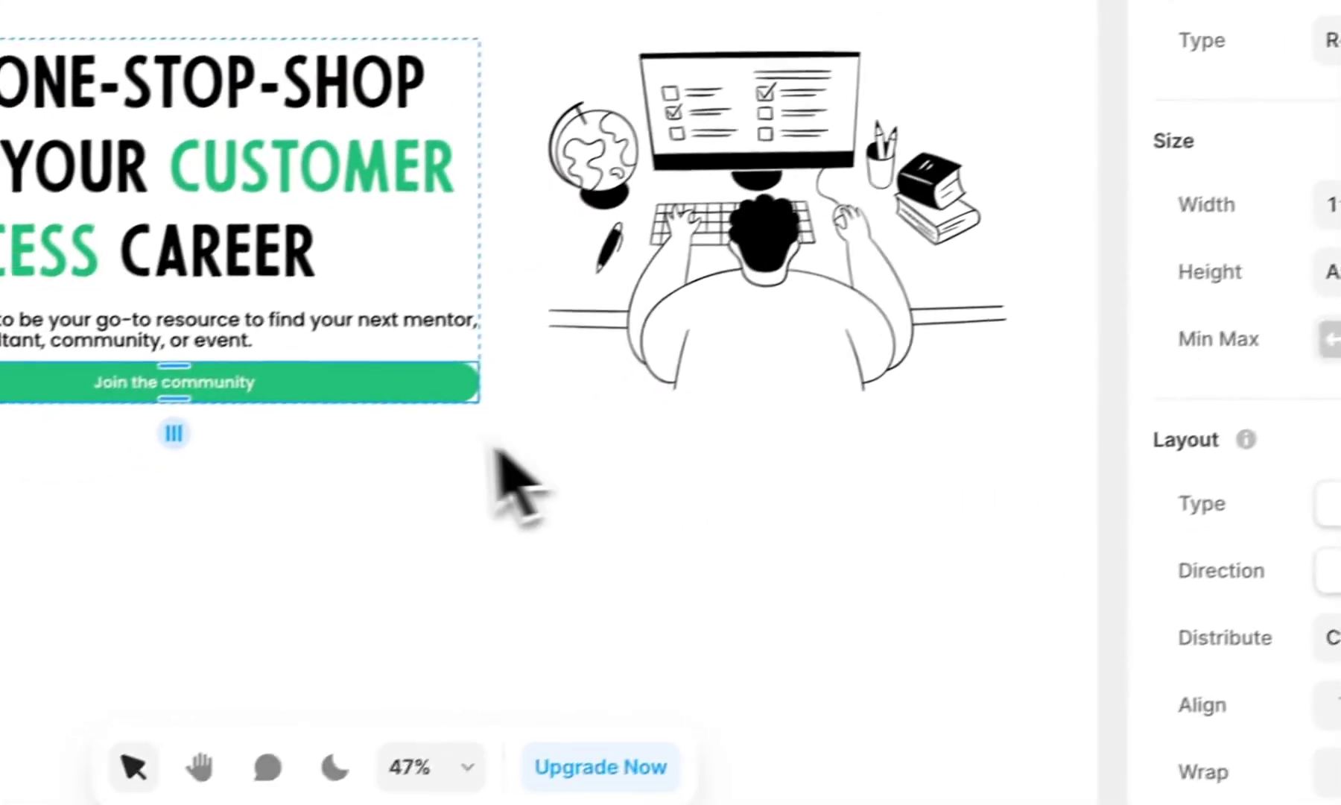
key("ctrl+z")
left_click(450, 457)
left_click(135, 386)
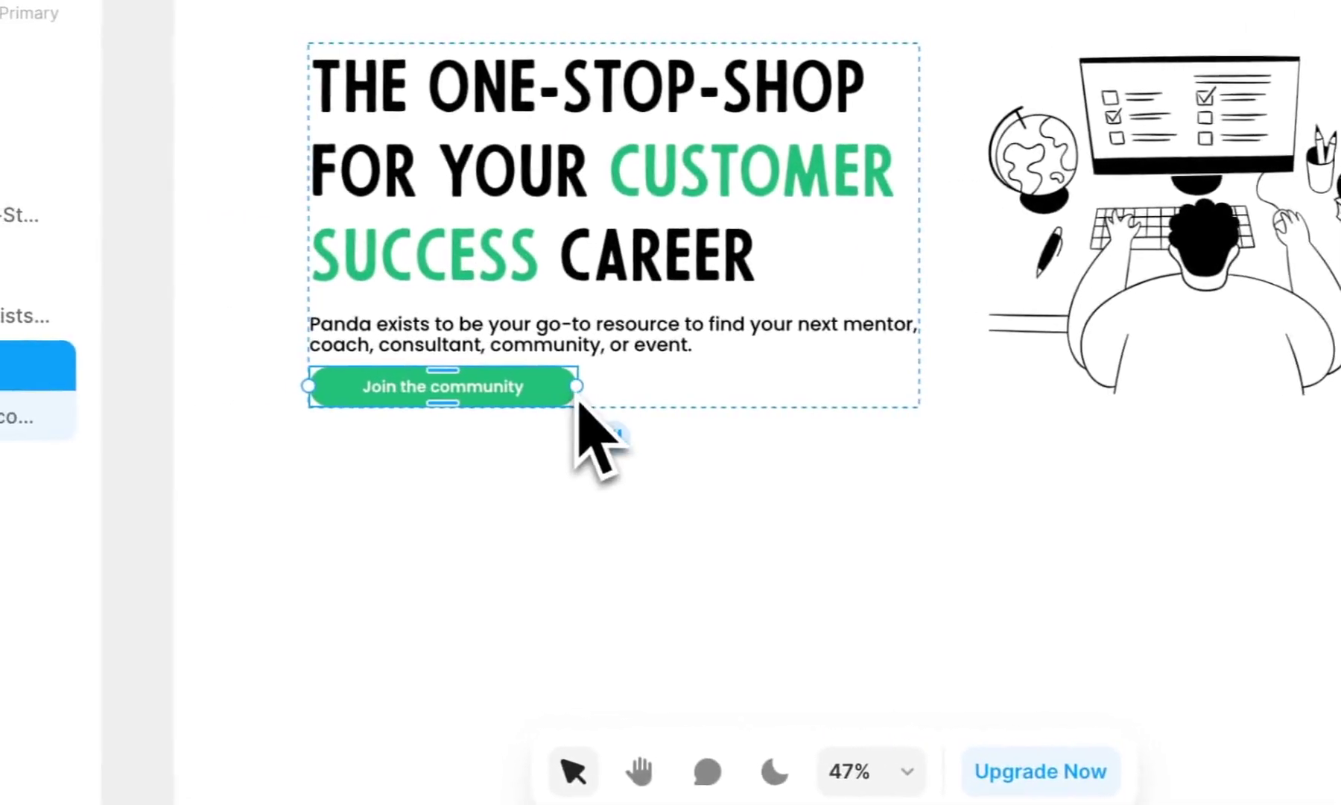
Step: Set the heading text's width to Fill and check the sizing of the subtext and button text
left_click(772, 395)
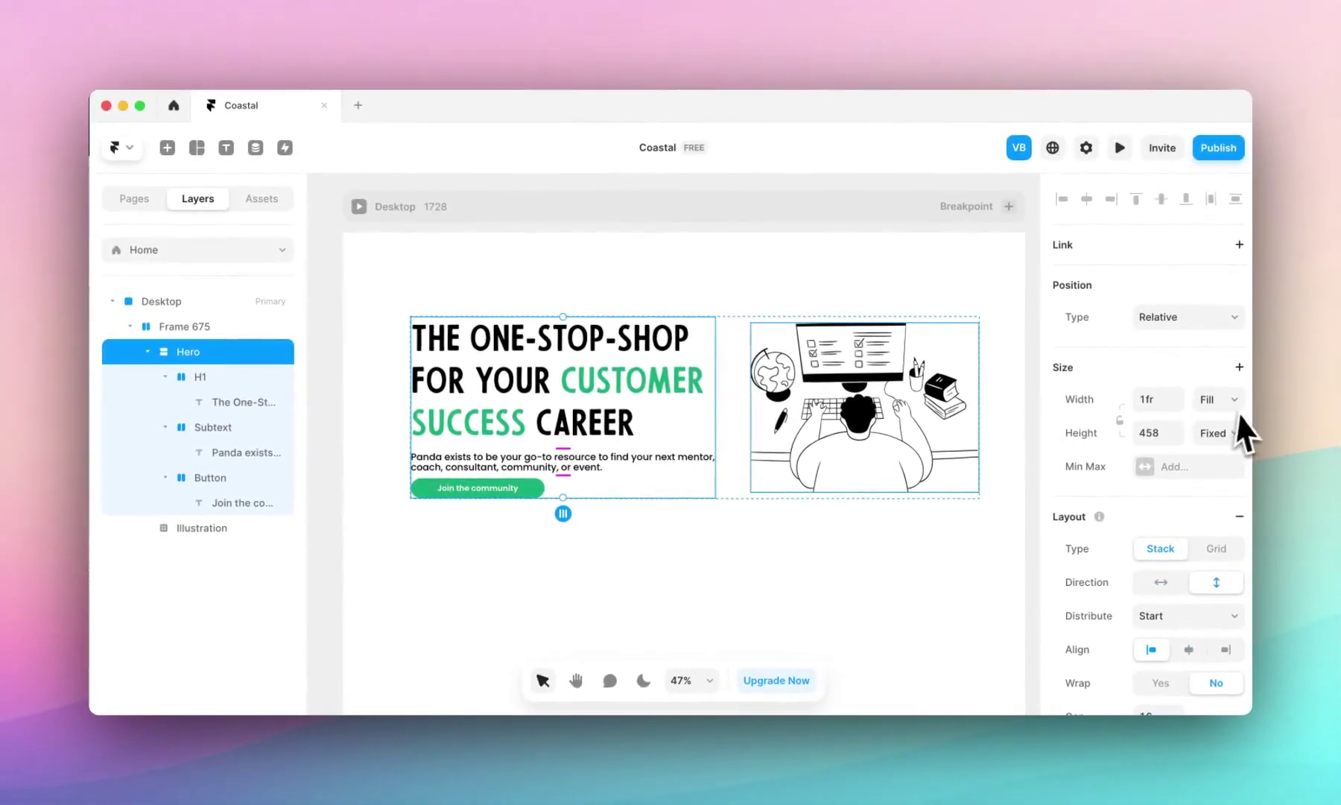
left_click(224, 403)
left_click(1210, 402)
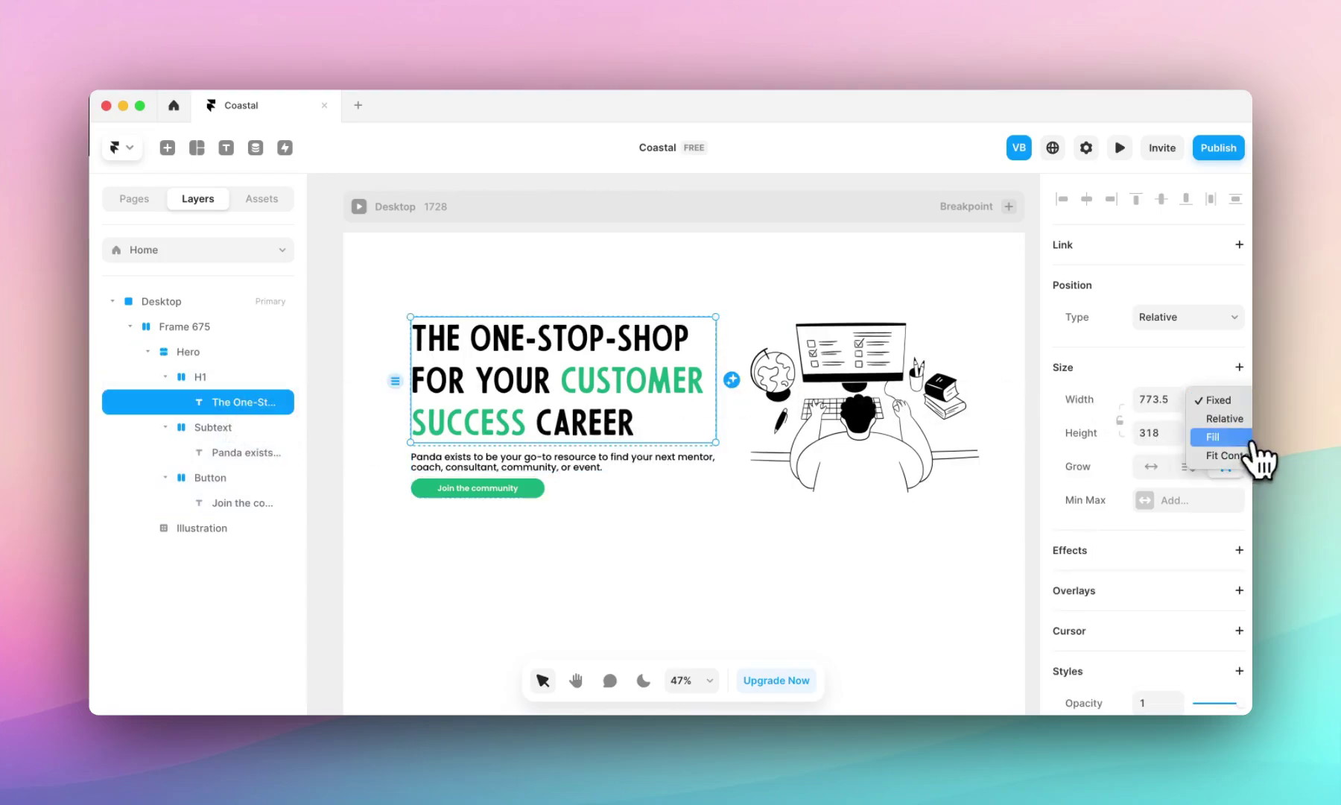
left_click(1252, 439)
left_click(678, 468)
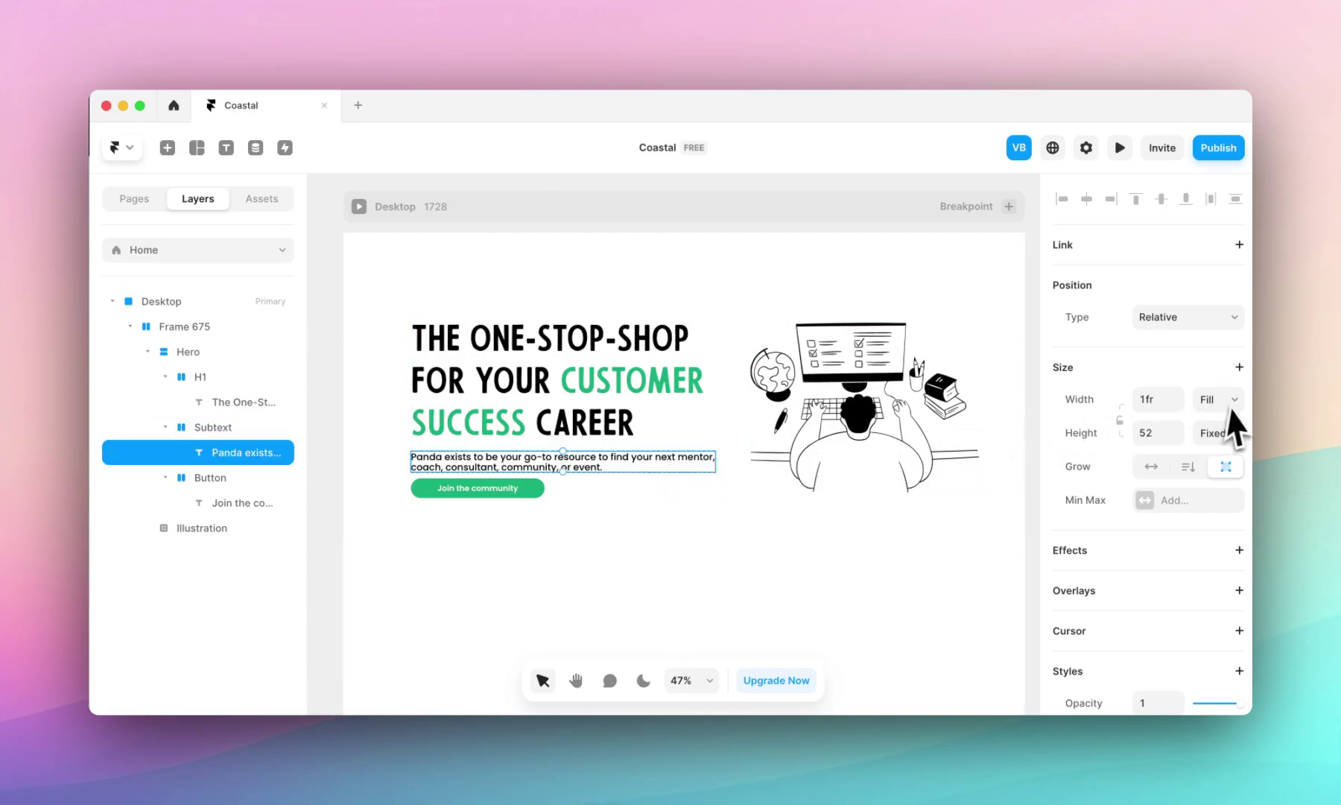
left_click(498, 492)
left_click(626, 504)
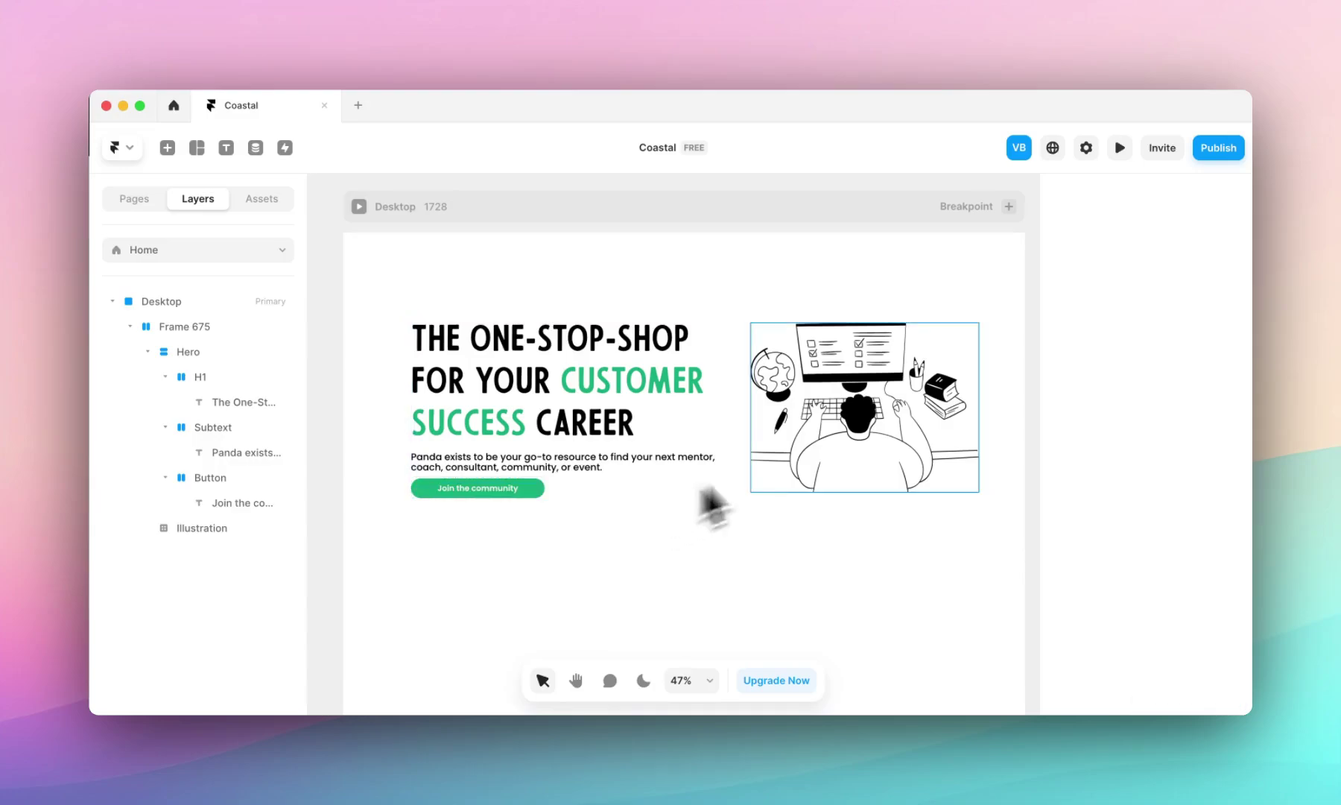
Step: Try a red fill on the large figure-and-monitor path inside the Illustration graphic, then undo the recolouring
left_click(841, 435)
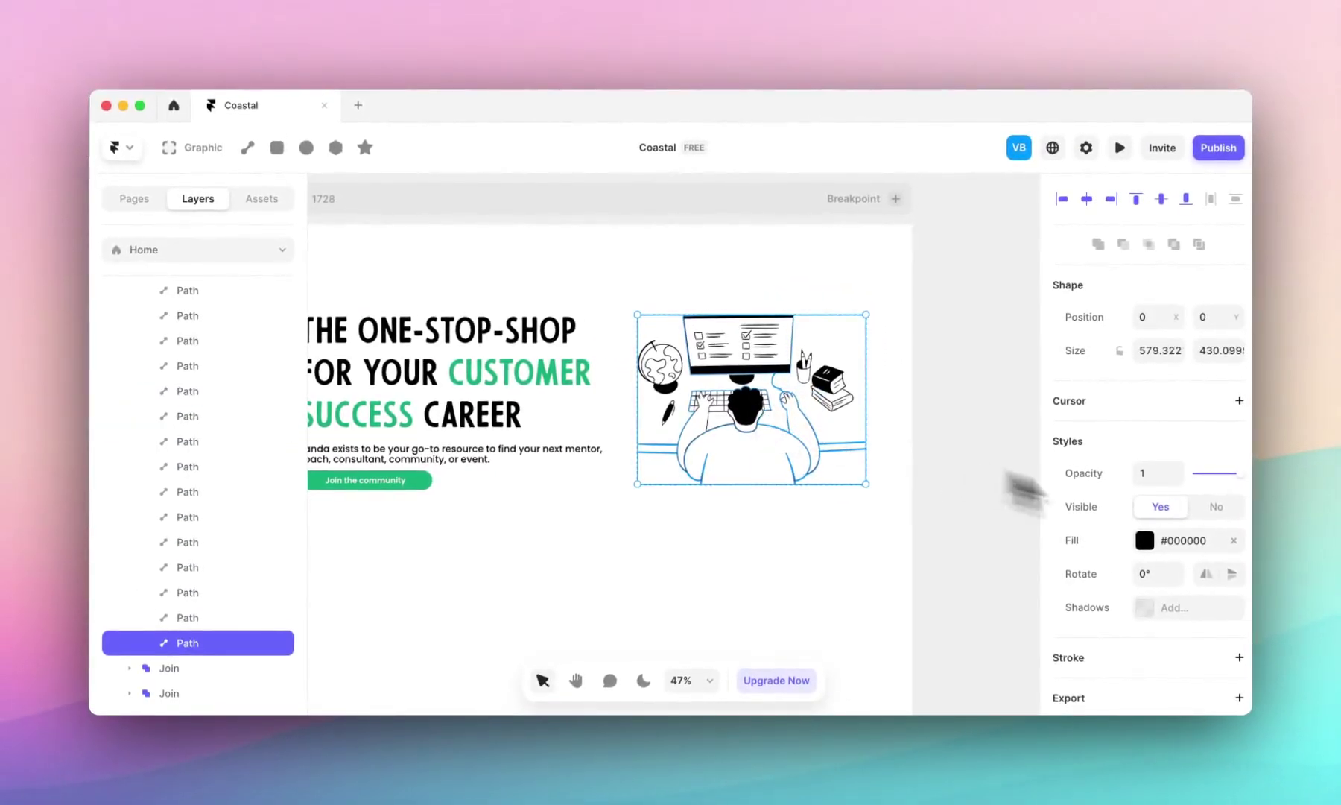
left_click(1181, 548)
left_click(1007, 432)
left_click(970, 267)
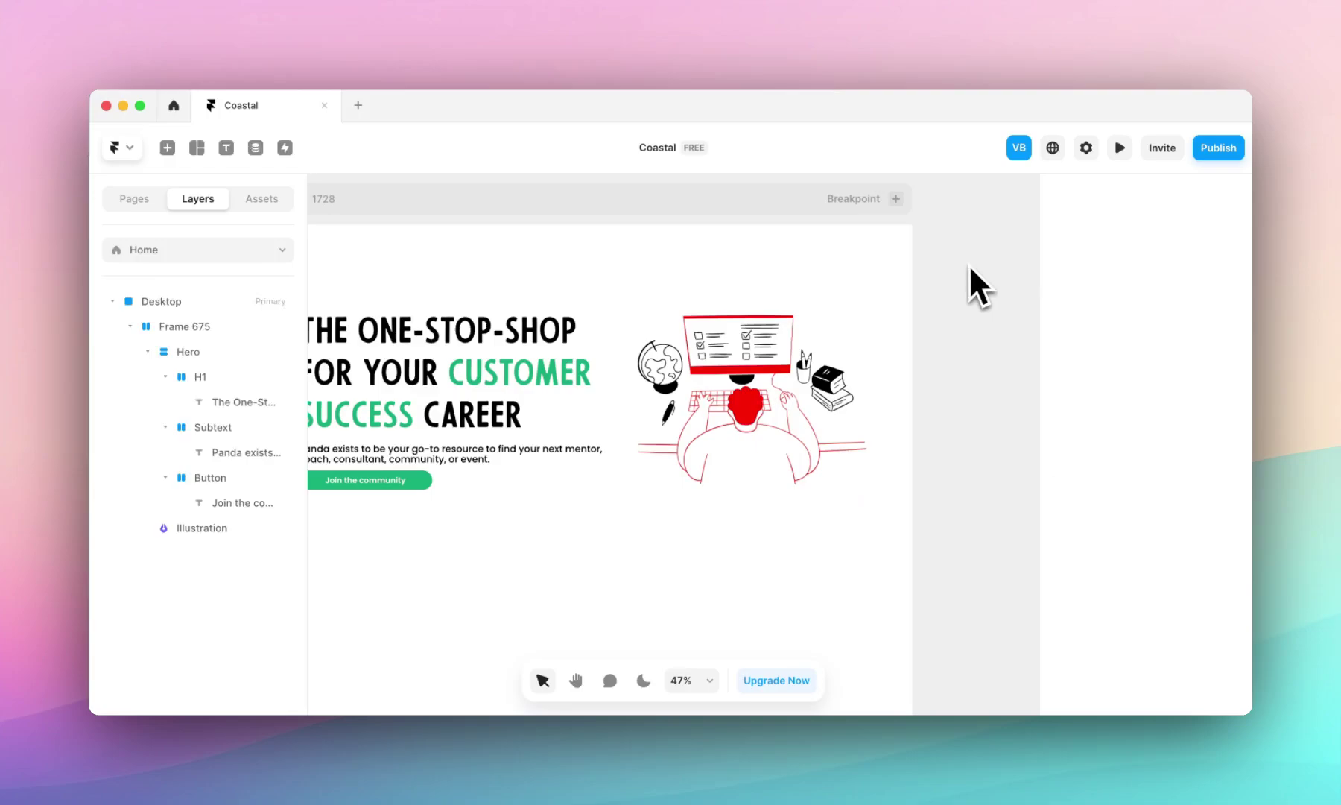
key("super+z")
left_click(971, 276)
Step: Move Frame 675 to 204 px from the Desktop page's upper edge, centred horizontally
scroll(971, 298, "left", 1)
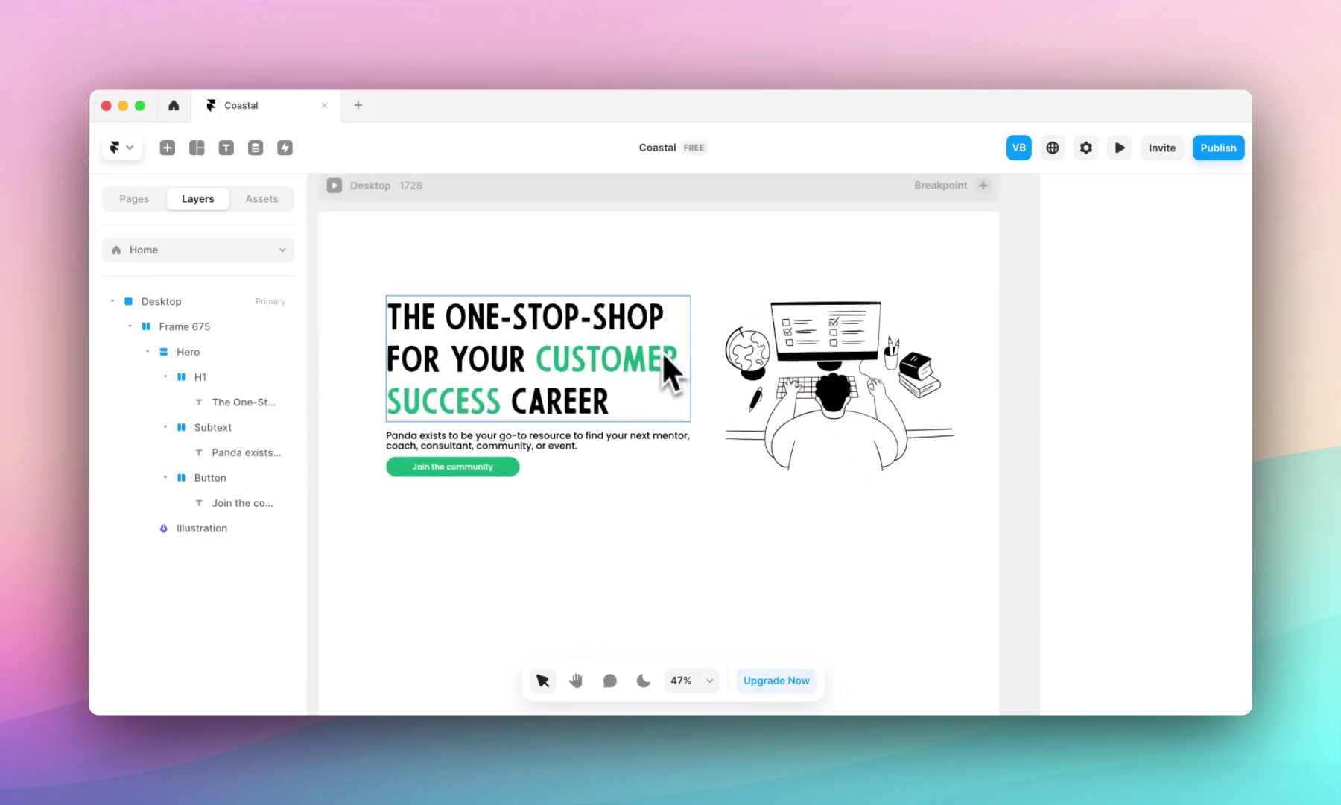
left_click(708, 331)
left_click_drag(708, 331, 698, 317)
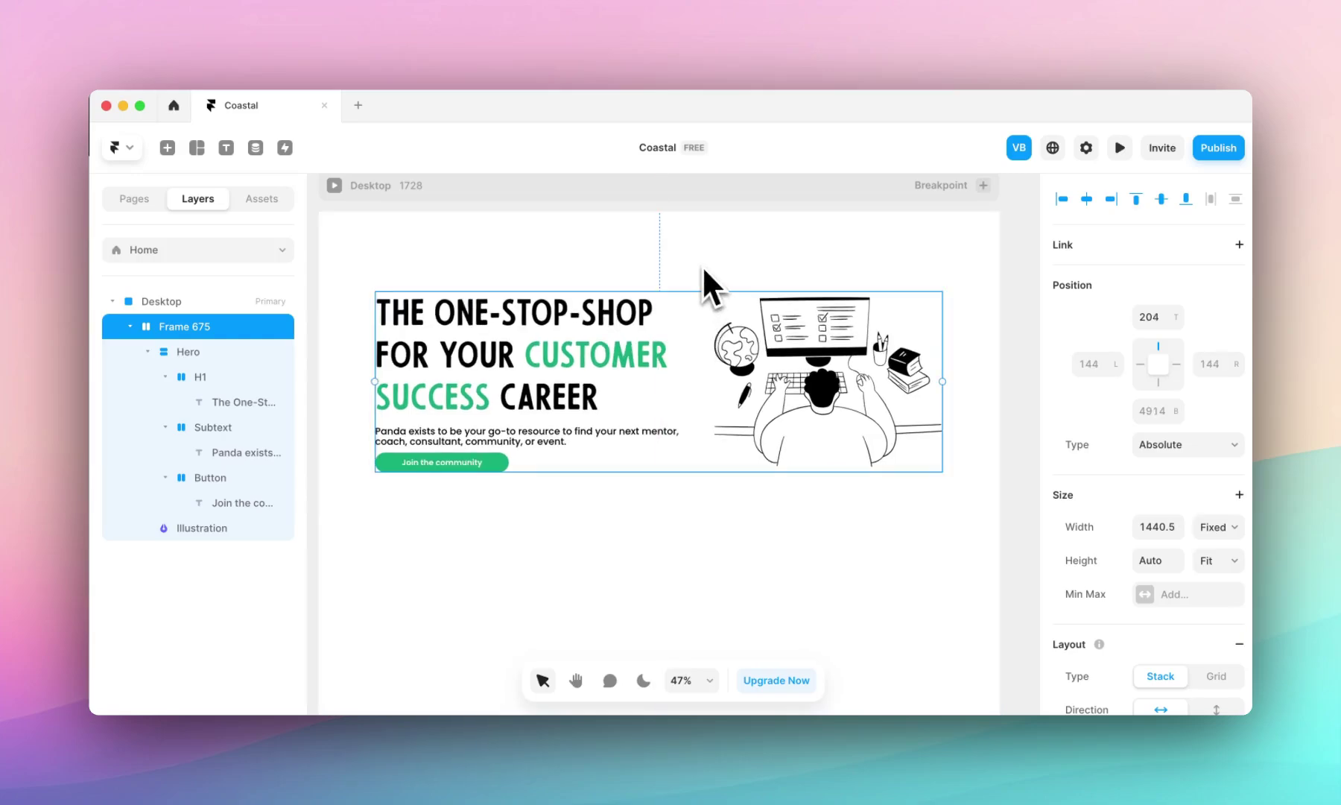